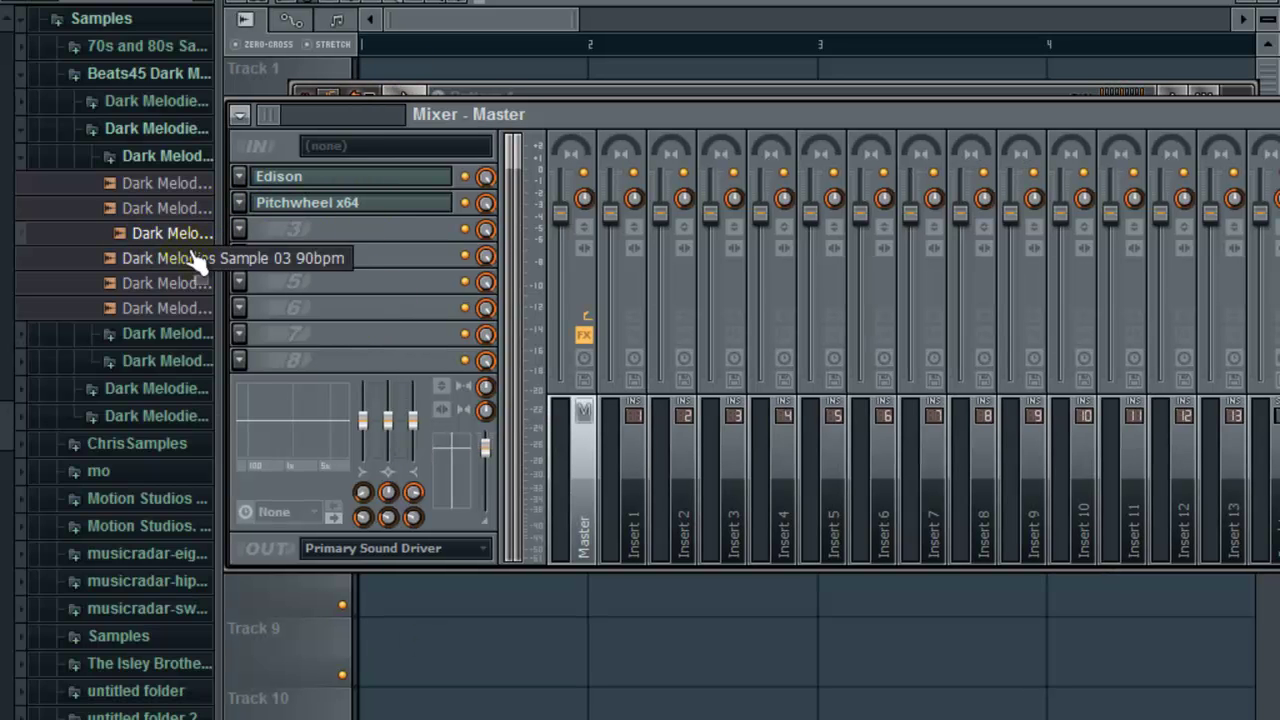
Add Dark Melodies Sample 02 90bpm as a new channel in the channel rack and open its waveform for editing in Edison.
key("F6")
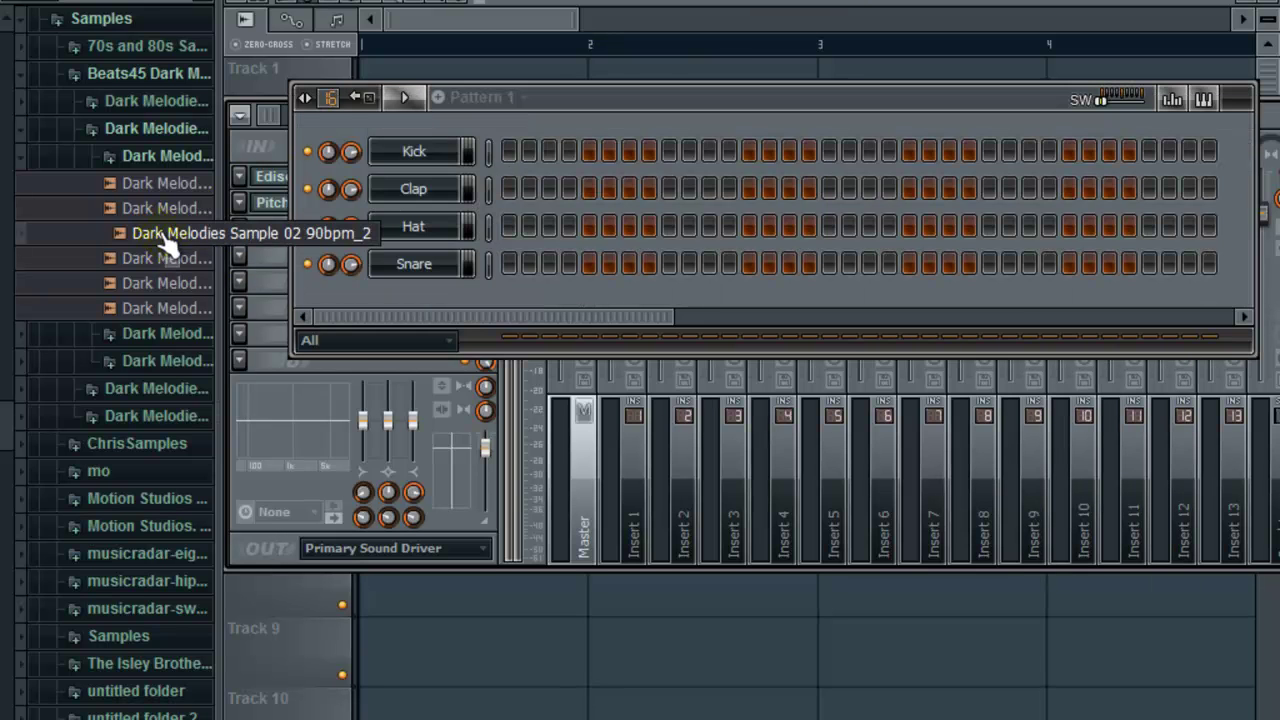
left_click_drag(168, 214, 413, 298)
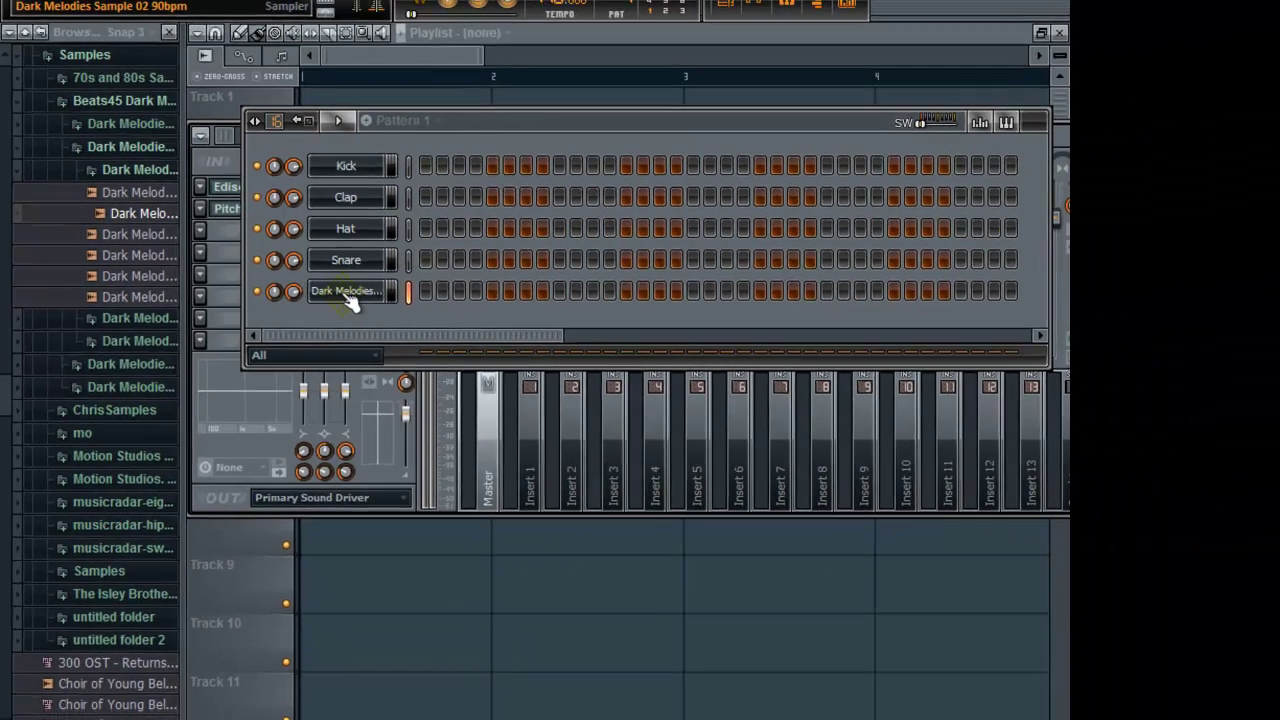
left_click(346, 294)
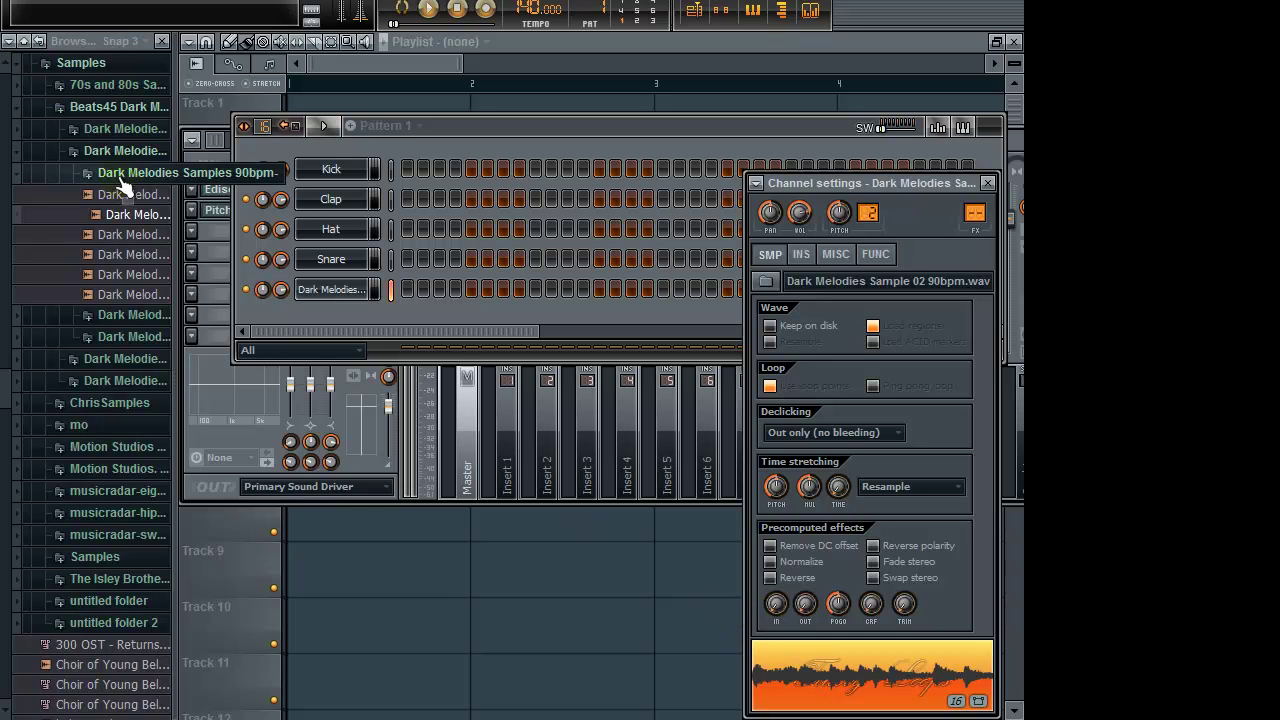
right_click(870, 692)
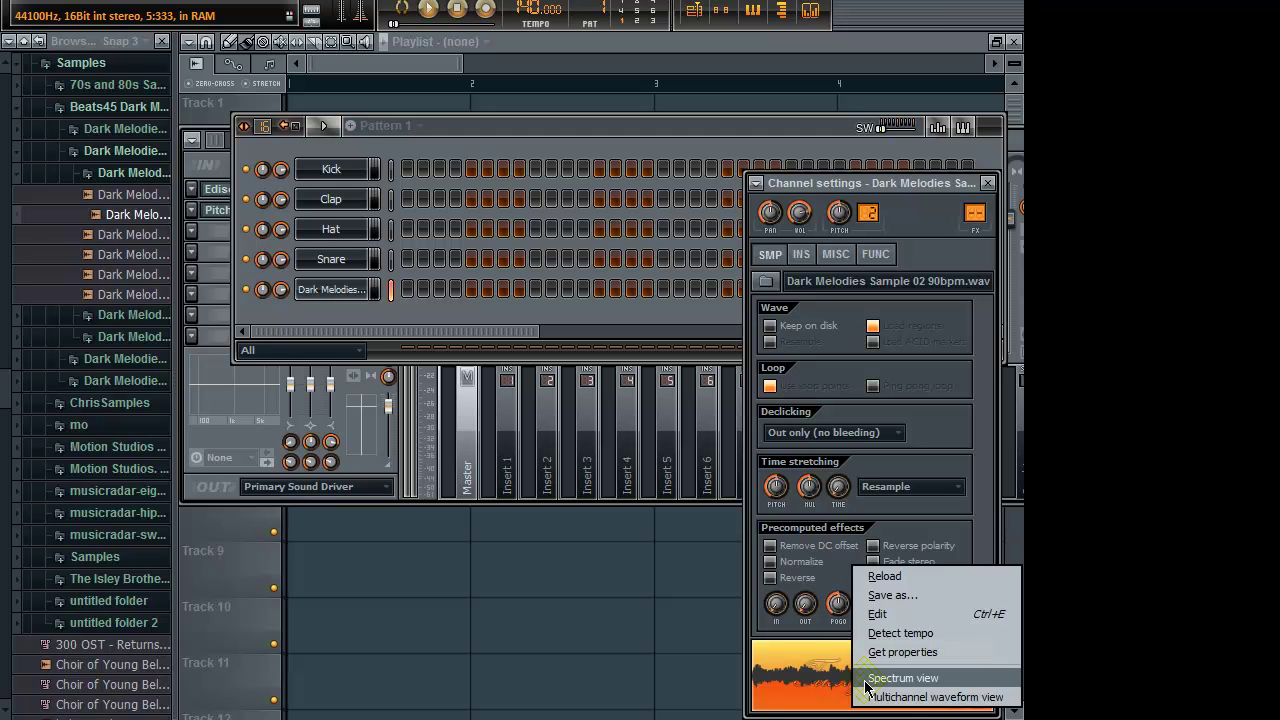
left_click(883, 617)
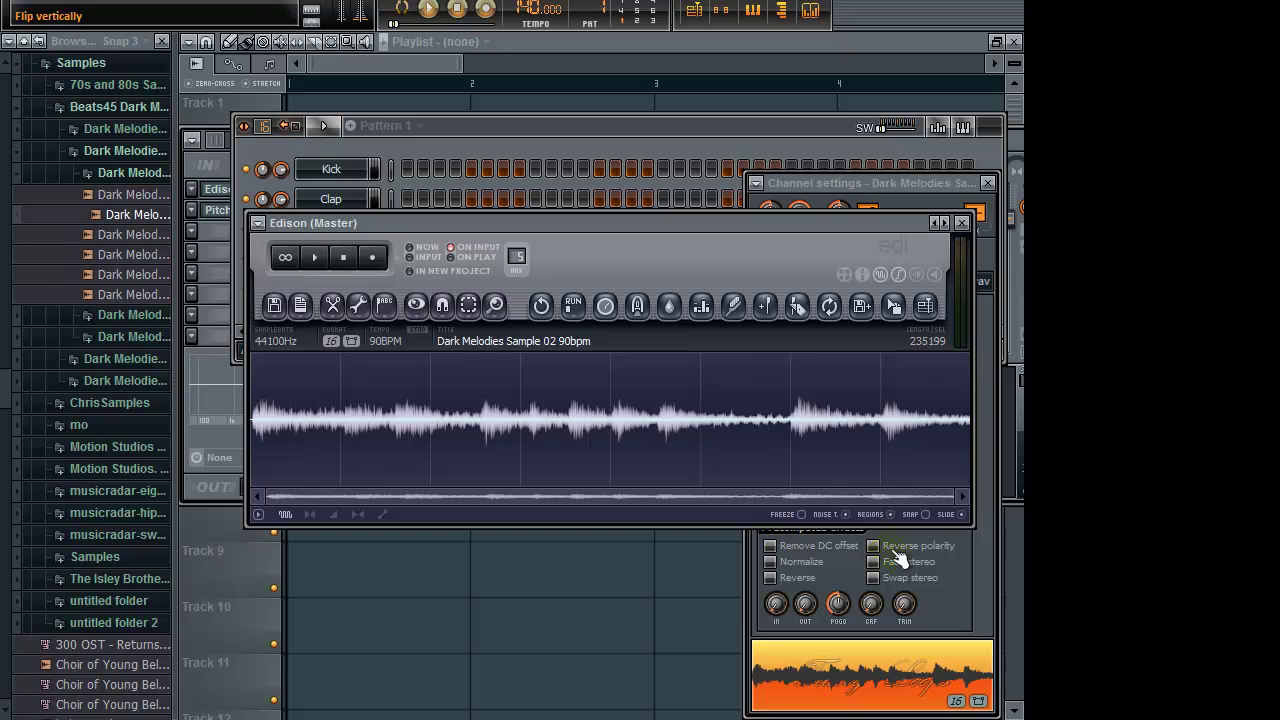
Cut the silent section of about 965 samples from the start of the waveform in Edison.
left_click_drag(953, 497, 276, 497)
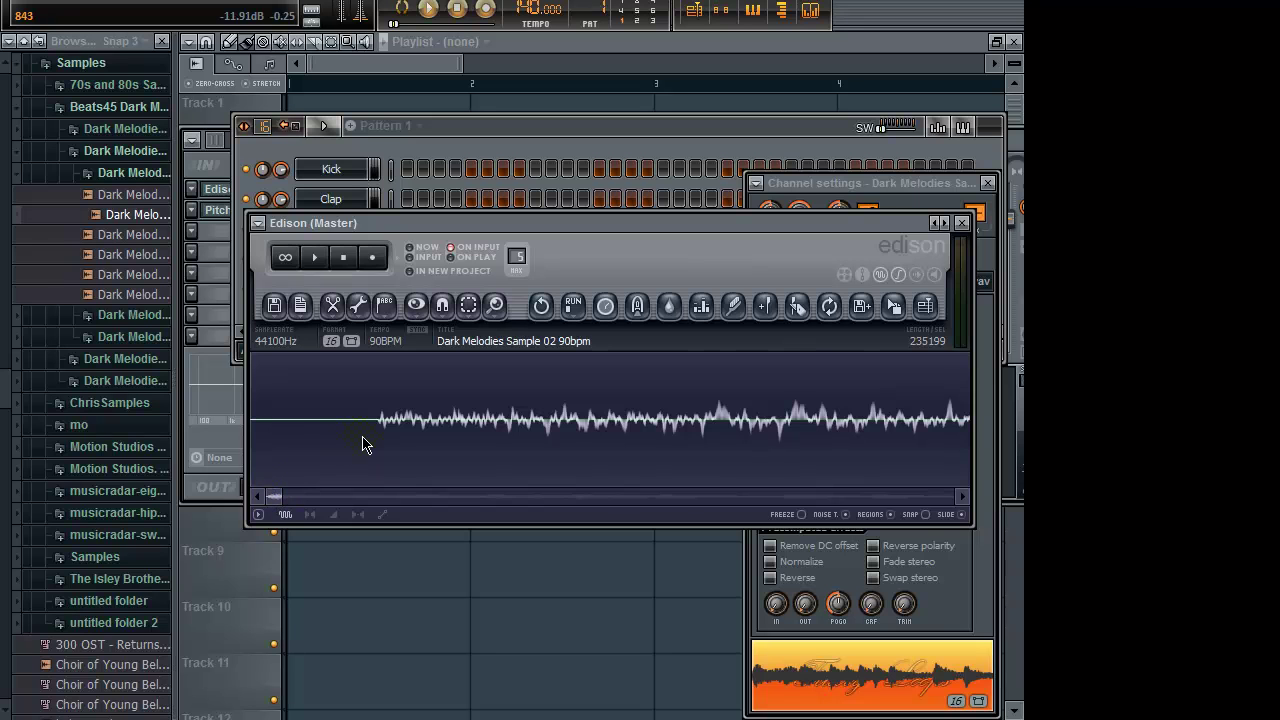
left_click_drag(378, 432, 250, 432)
right_click(313, 428)
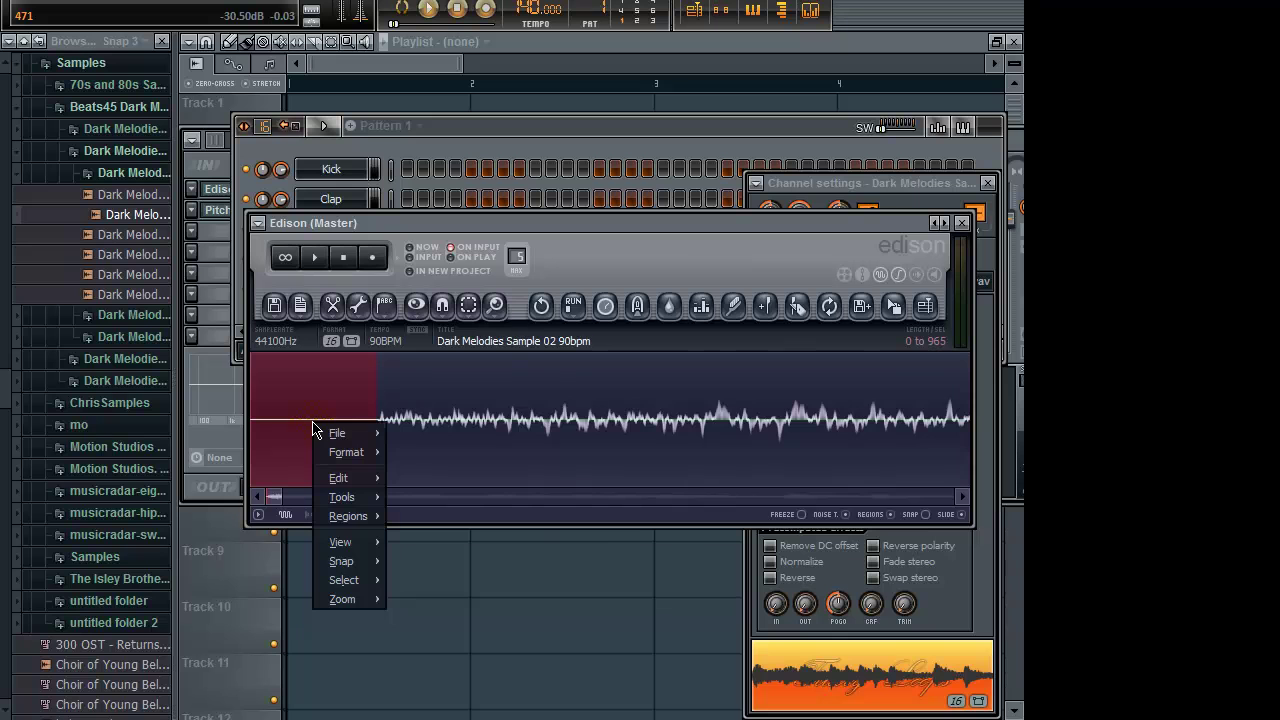
mouse_move(341, 482)
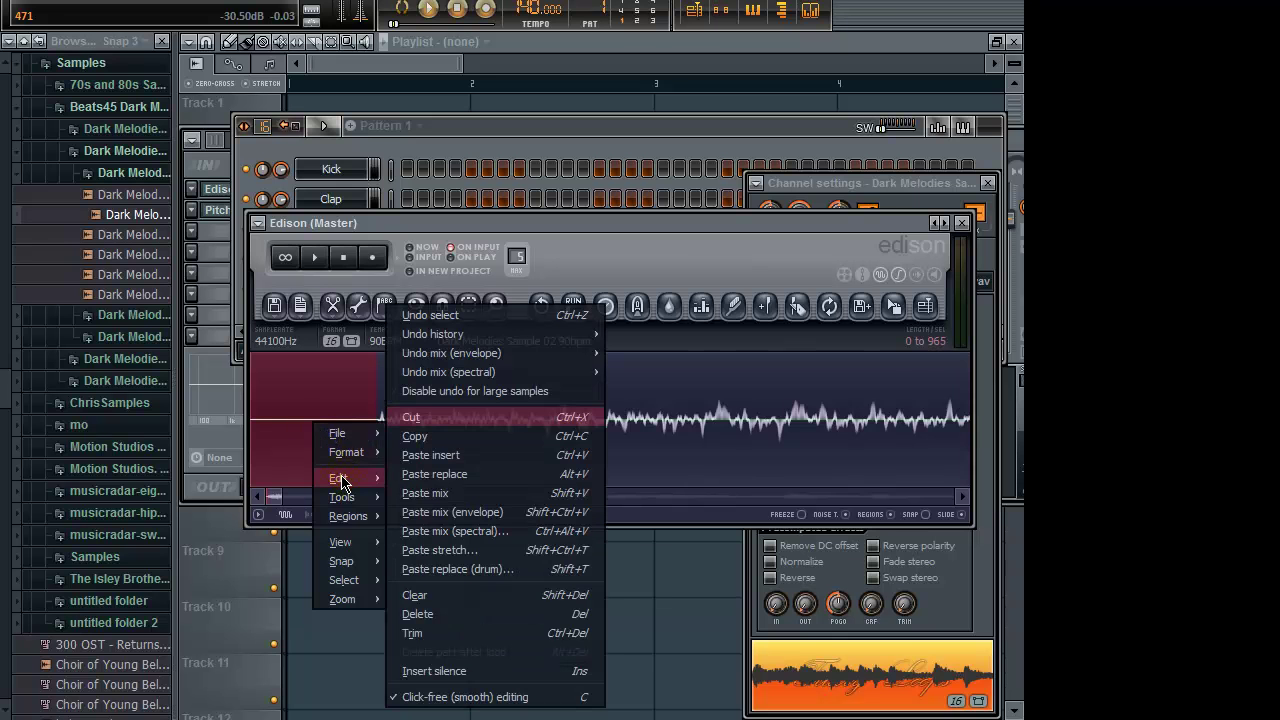
left_click(449, 427)
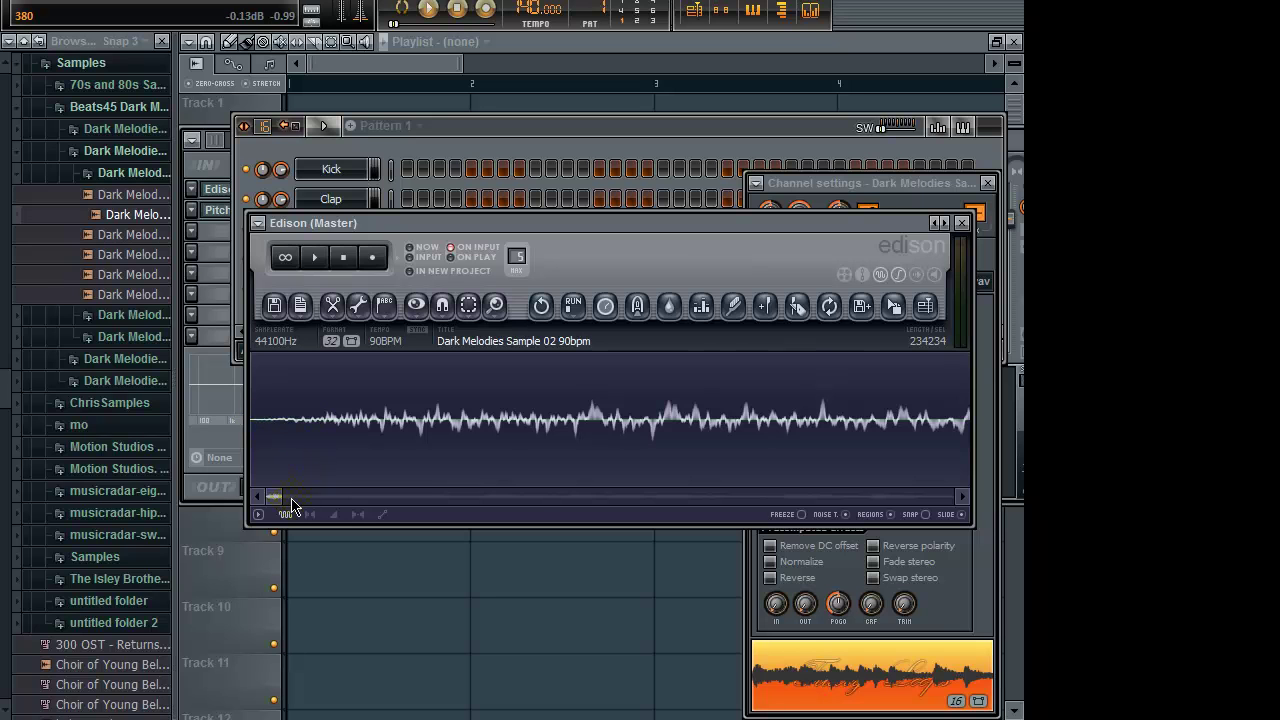
Inspect the end of the waveform and audition the trimmed sample in Edison with looping enabled.
left_click_drag(281, 495, 970, 488)
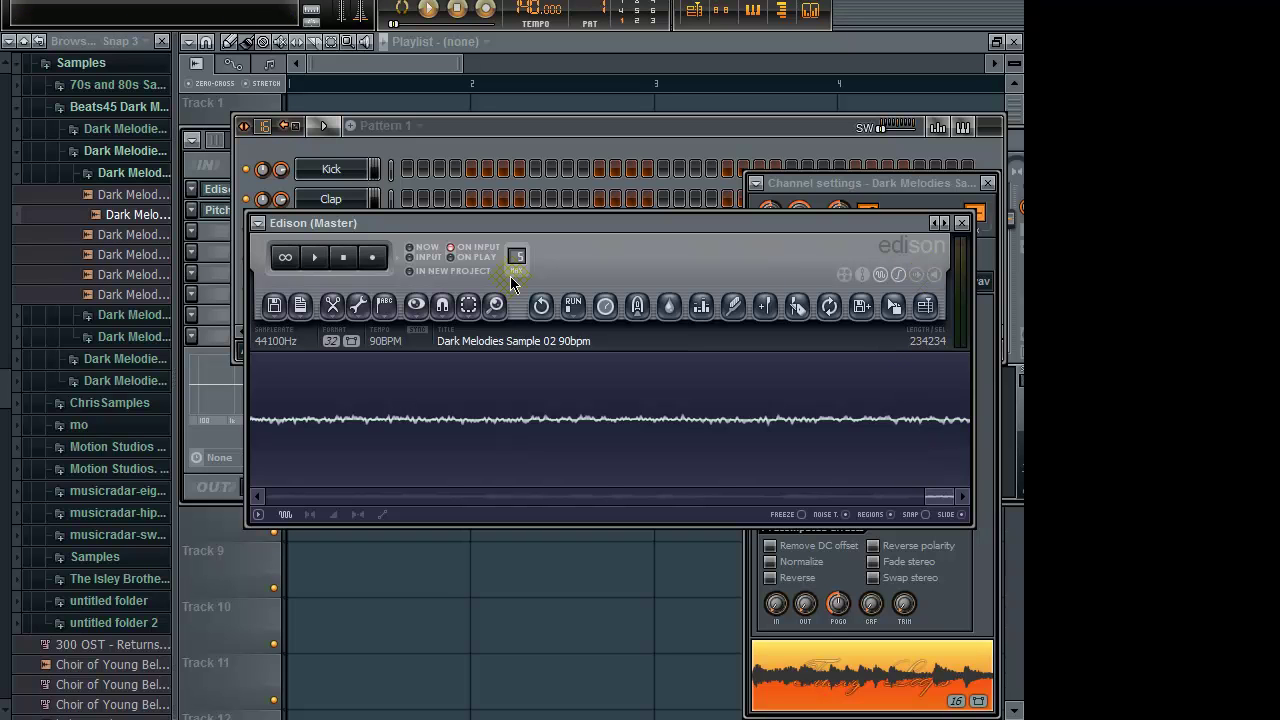
left_click(291, 262)
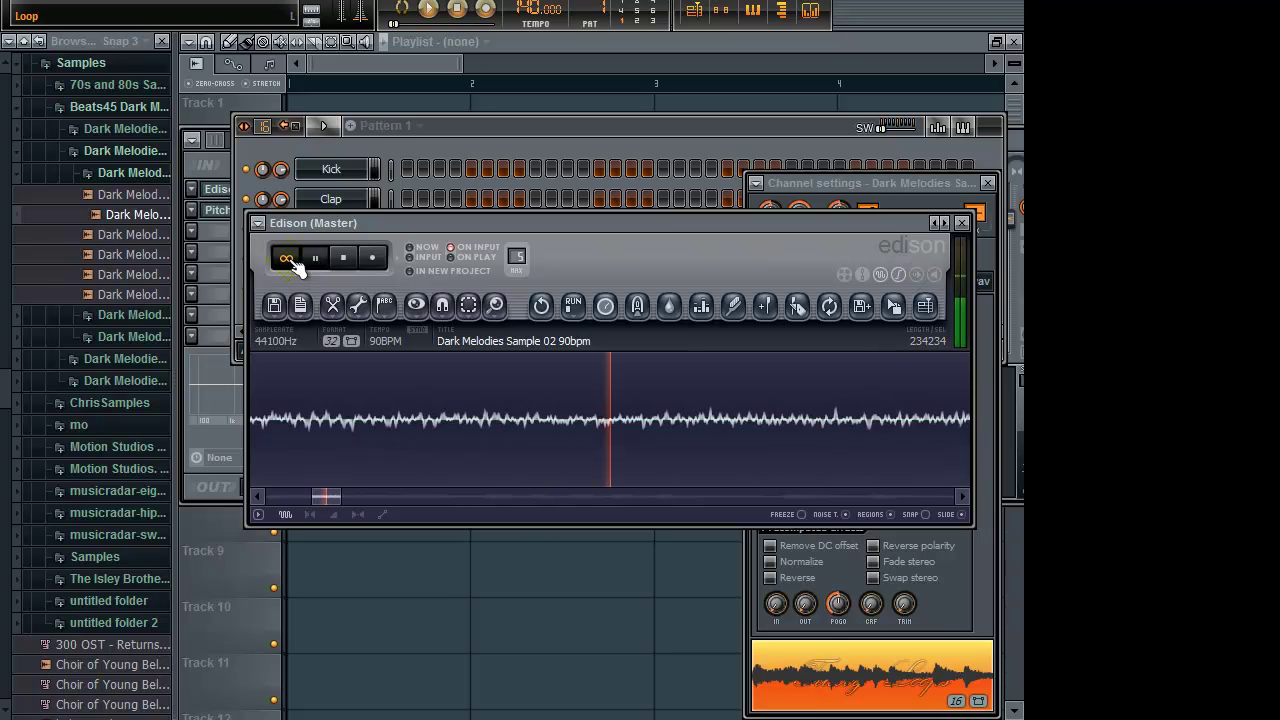
left_click(349, 258)
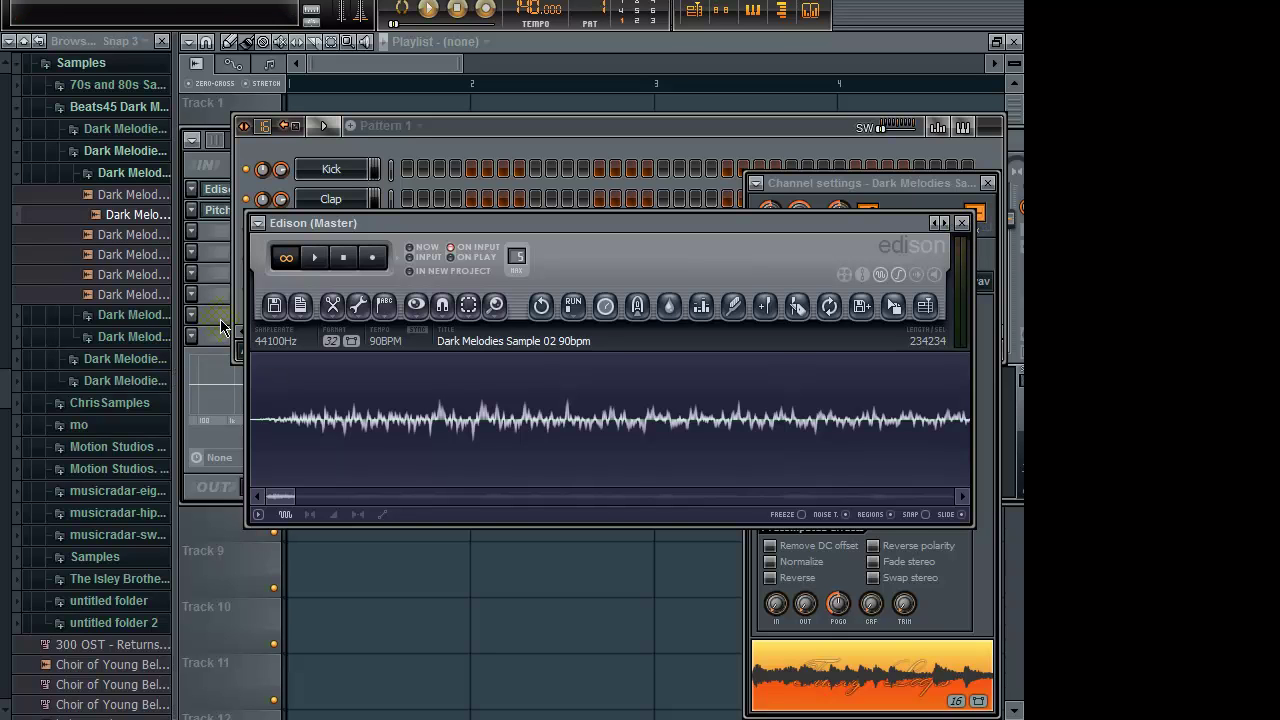
Open the Save As dialog for the trimmed sample and close it without saving.
left_click(274, 310)
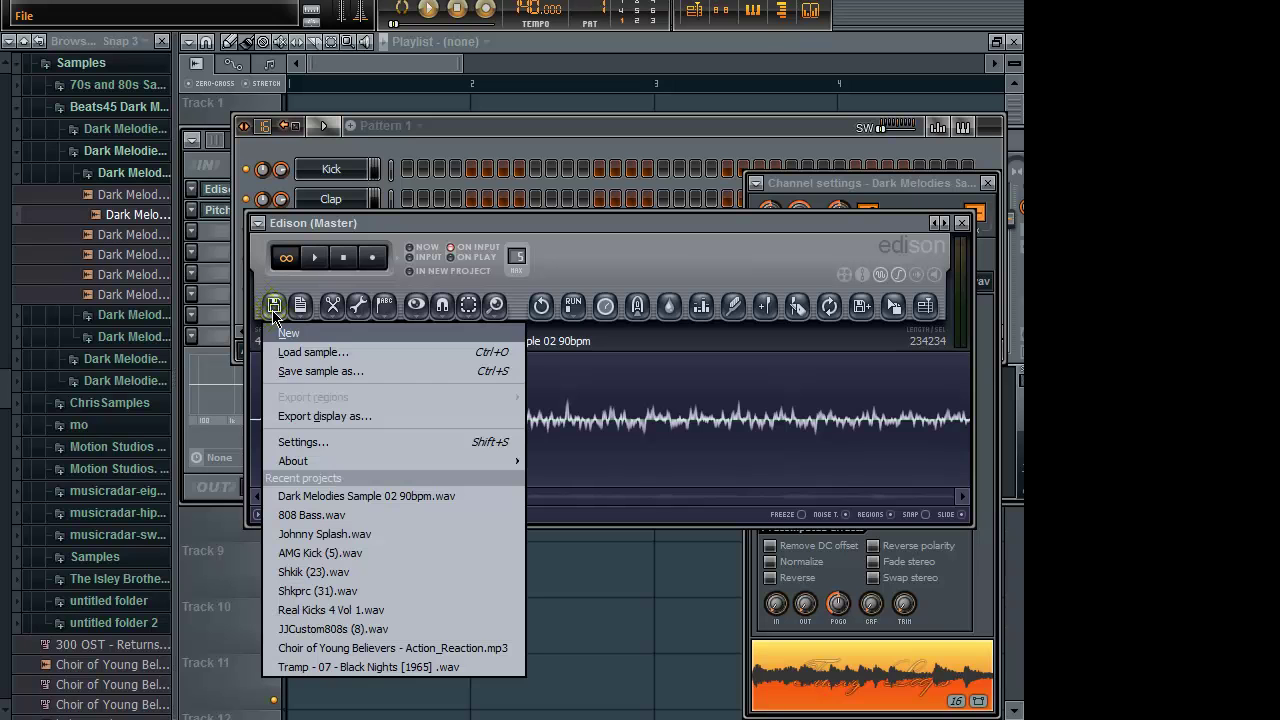
left_click(312, 371)
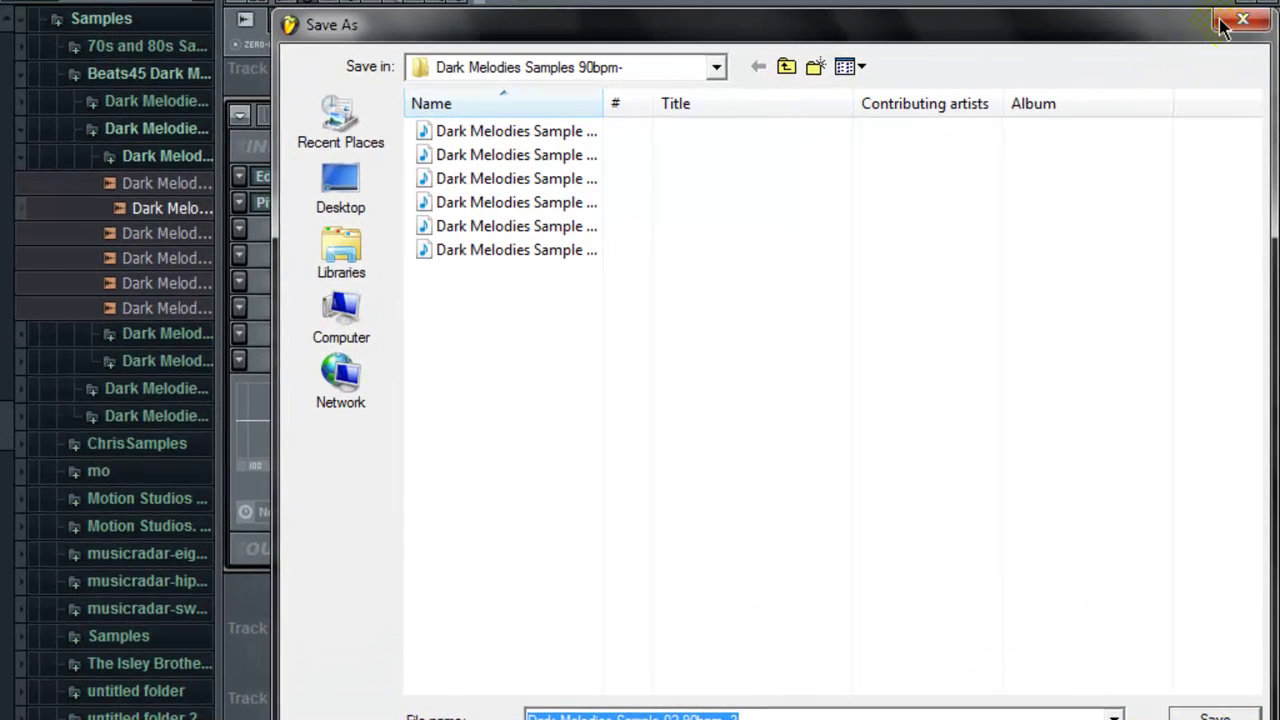
left_click(1240, 21)
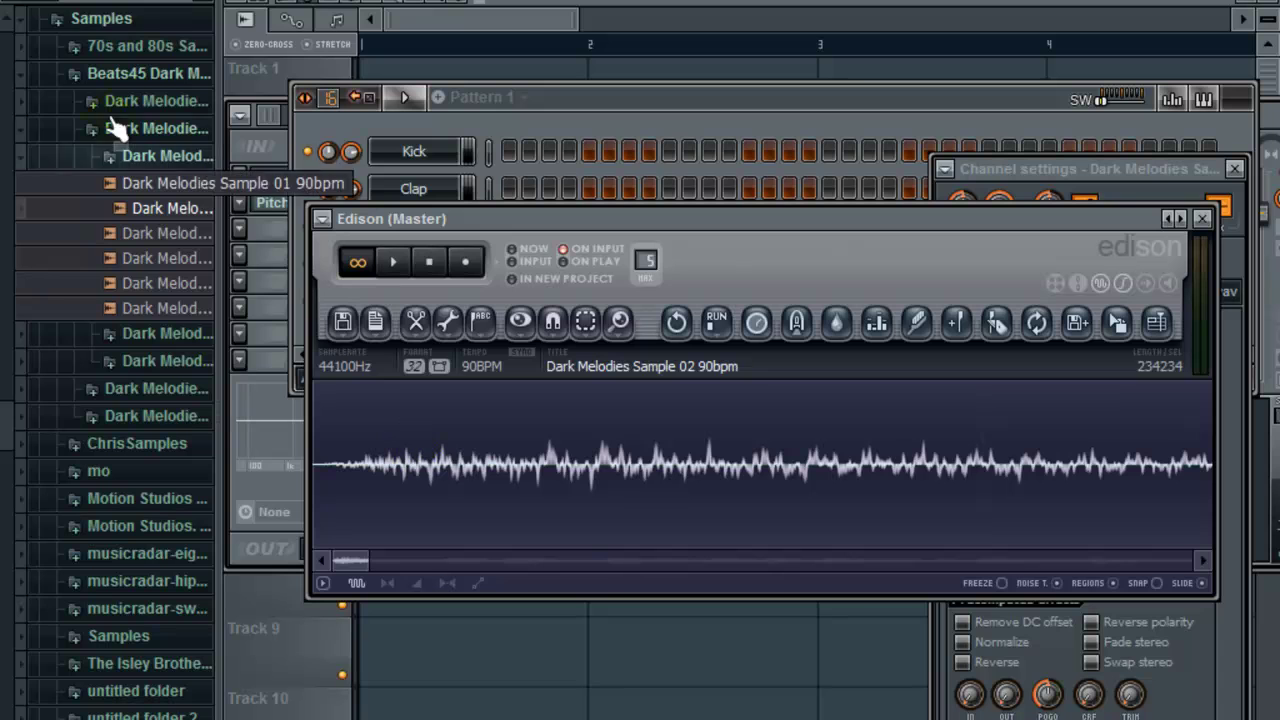
Close the Edison window and remove Edison from the first effect slot of the Master mixer track.
scroll(120, 140, "up", 1)
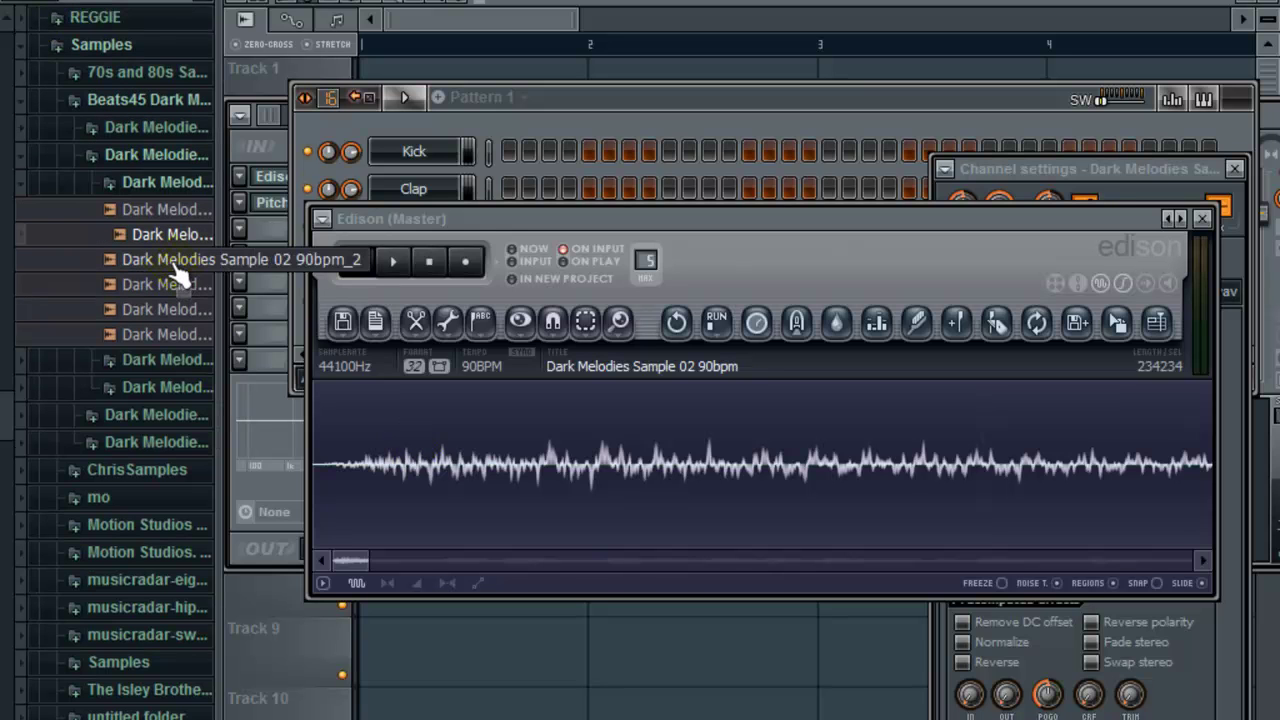
left_click(1202, 220)
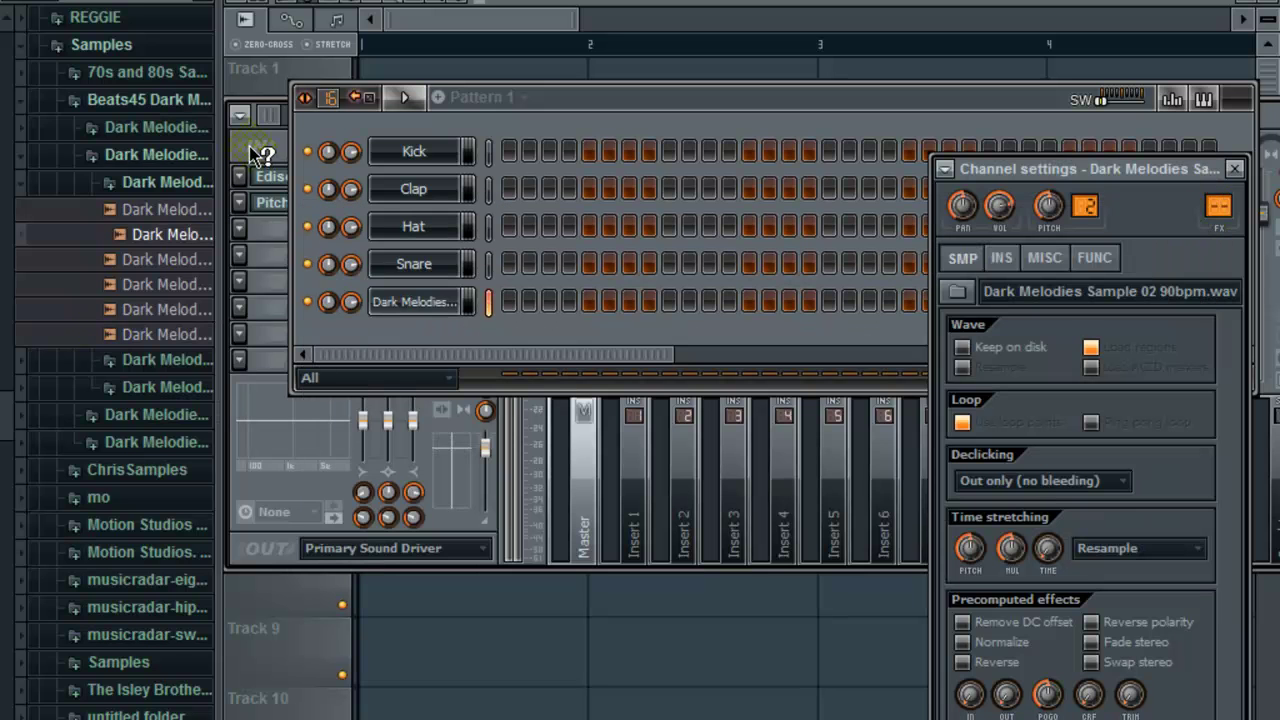
key("F1")
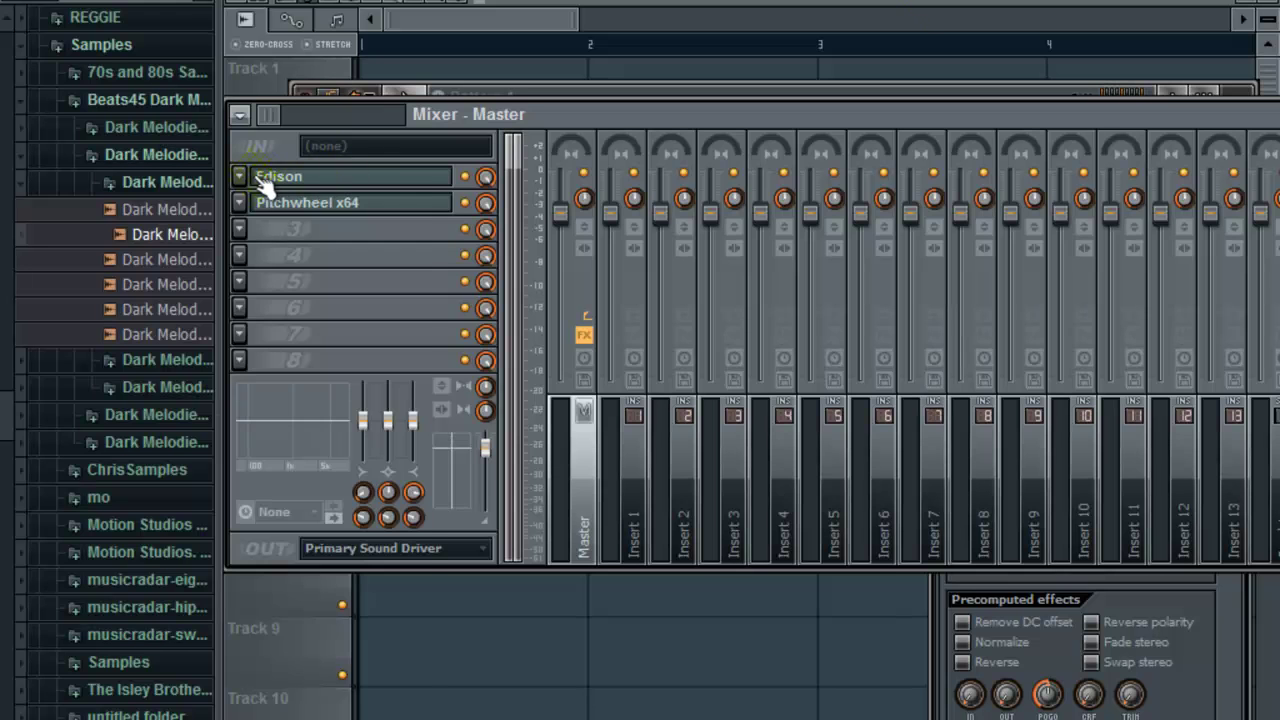
left_click(240, 177)
mouse_move(276, 208)
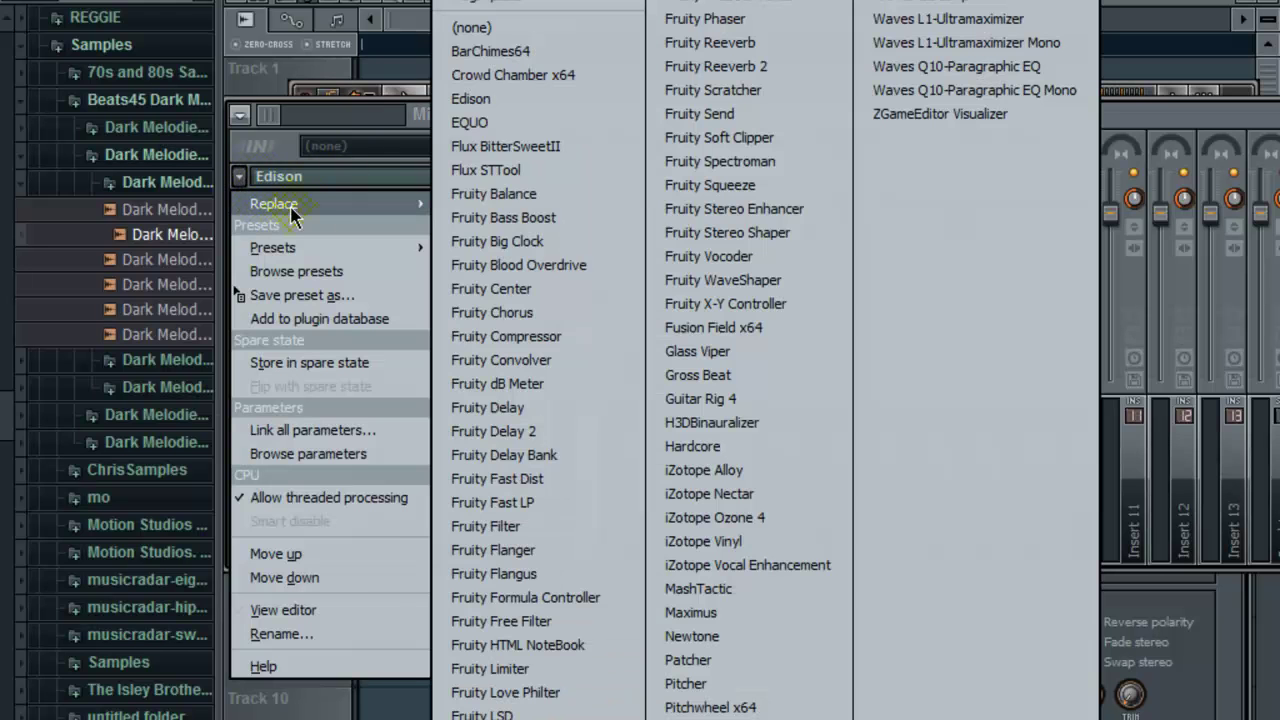
left_click(560, 28)
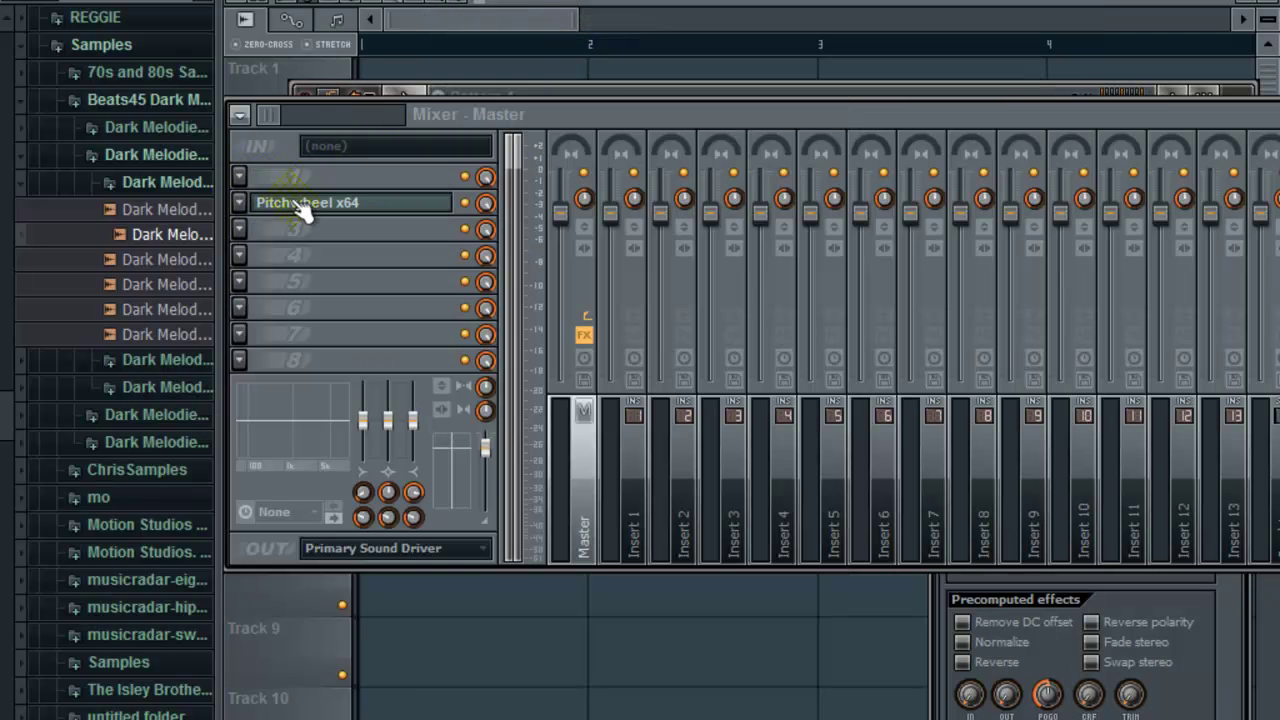
Delete the Dark Melodies sampler channel from the channel rack and confirm the deletion.
left_click(1224, 668)
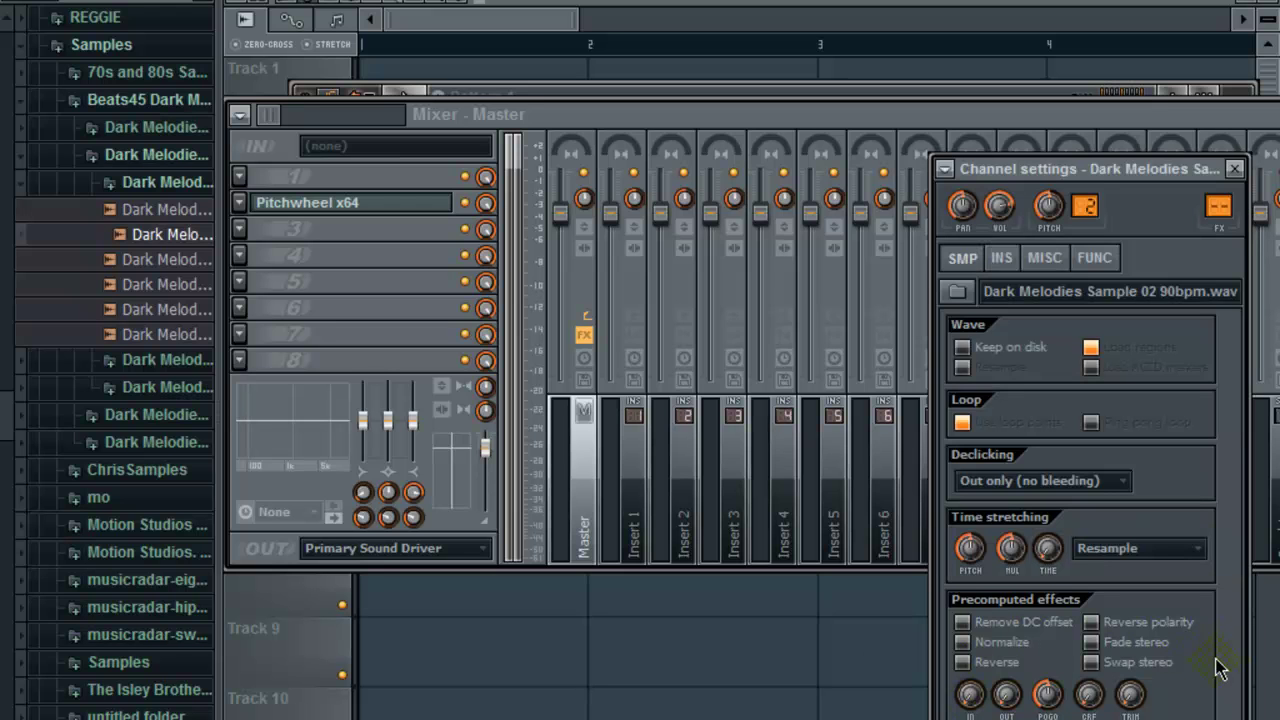
key("F6")
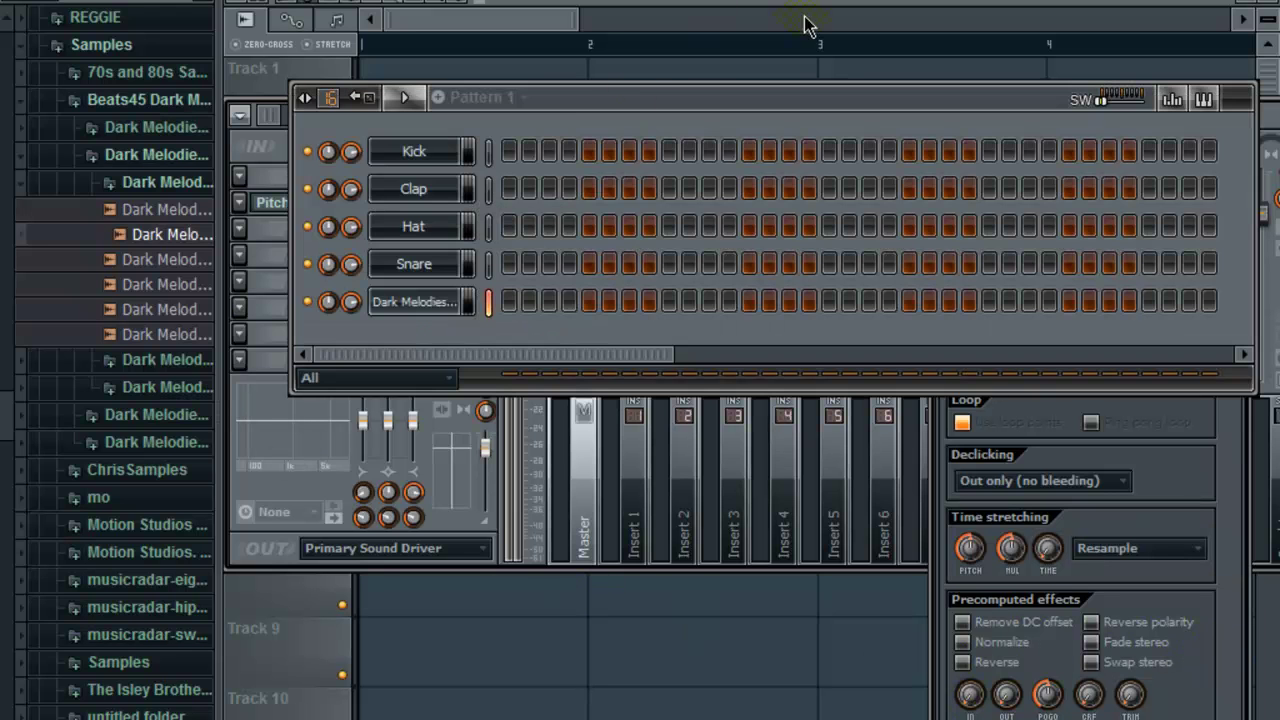
right_click(415, 305)
left_click(503, 626)
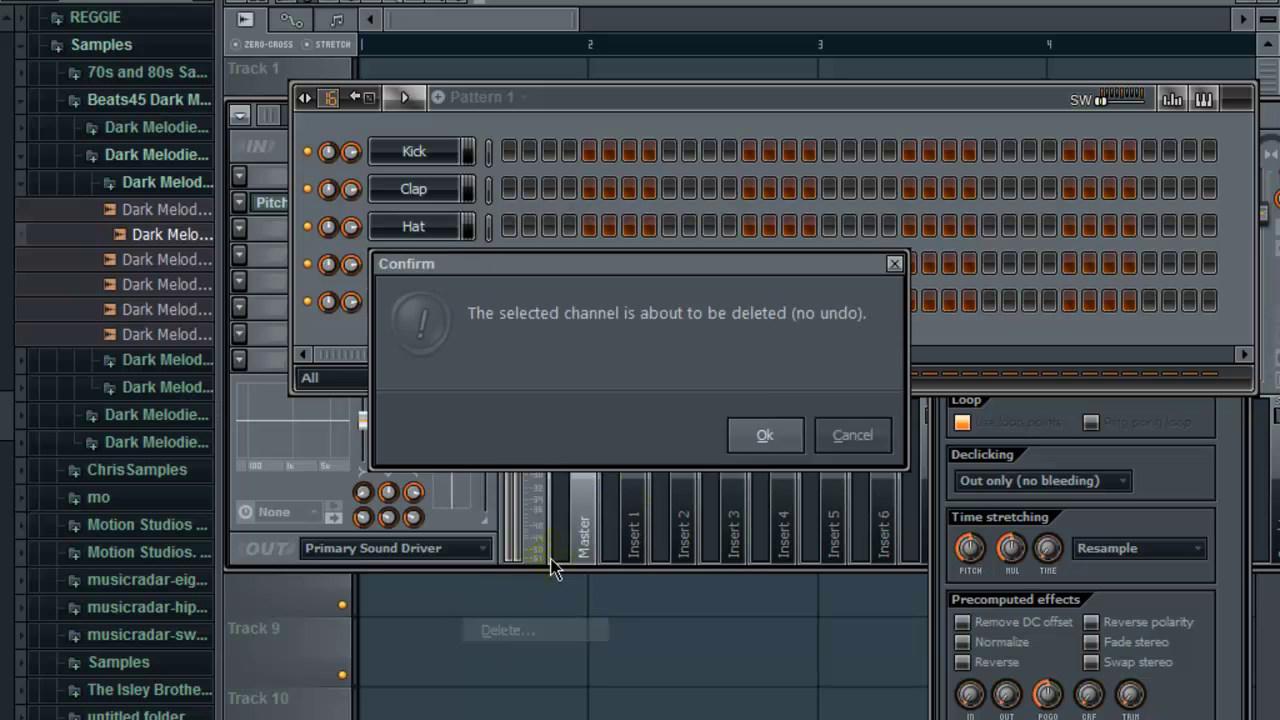
left_click(786, 434)
Place Dark Melodies Sample 02 90bpm from the browser as an audio clip at the start of playlist Track 1.
left_click(742, 6)
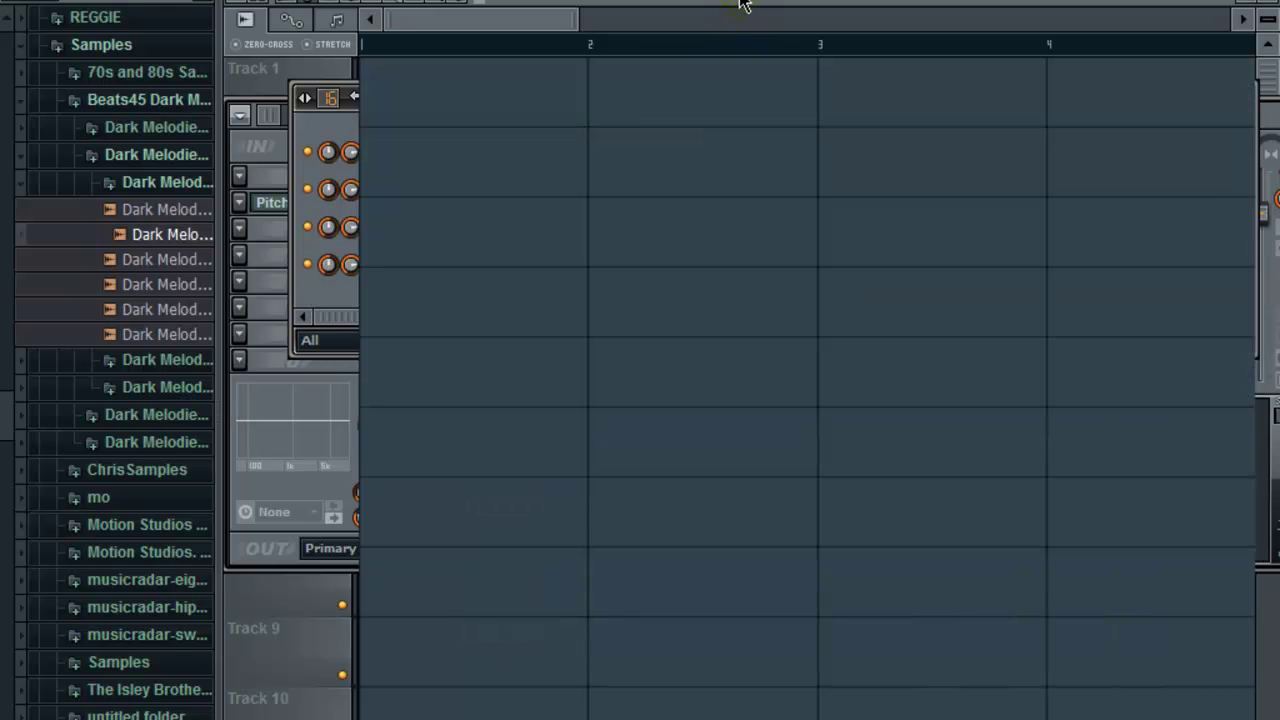
left_click_drag(160, 245, 366, 102)
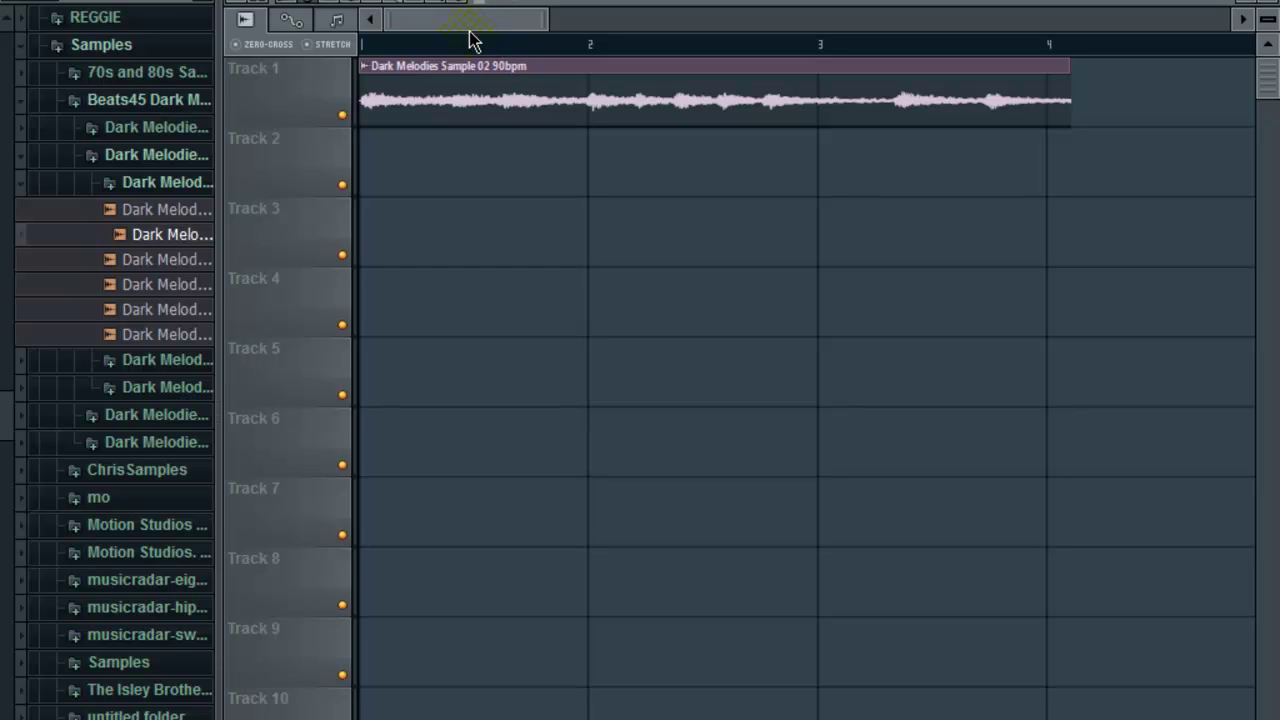
left_click_drag(491, 23, 495, 72)
Open the audio clip's channel settings and adjust its time stretching so the clip spans exactly two bars.
key("F6")
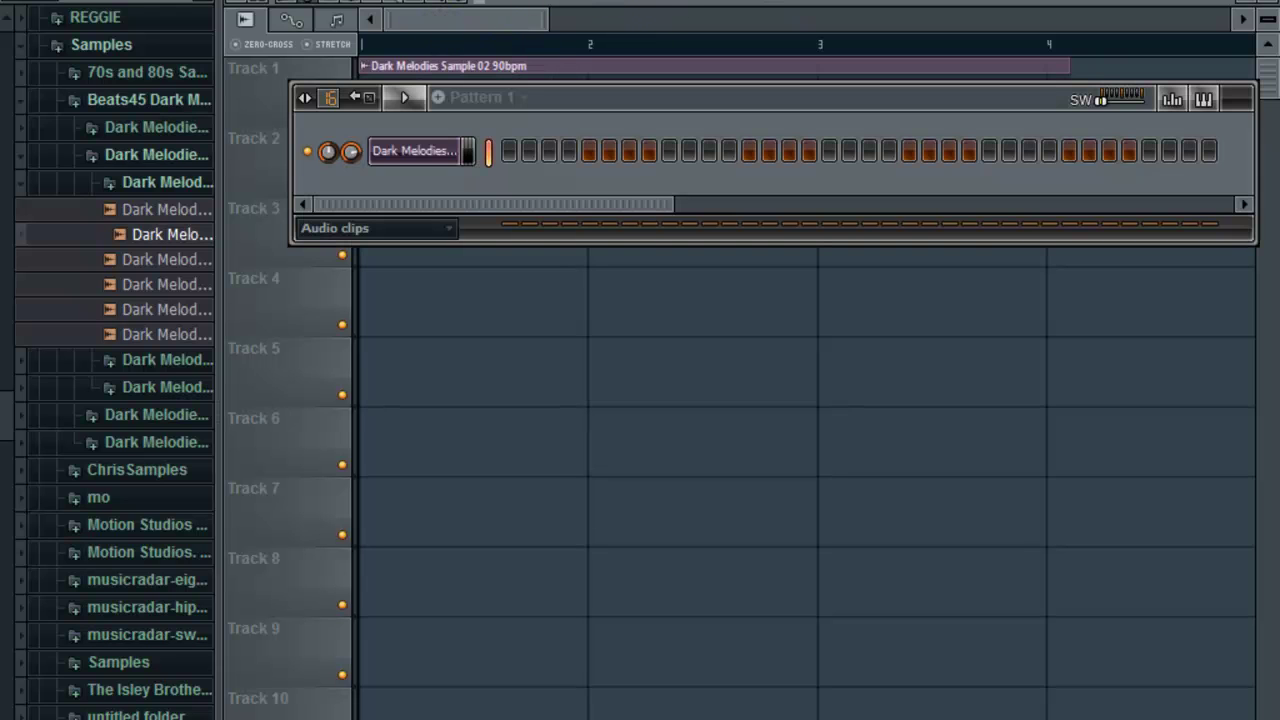
left_click(432, 152)
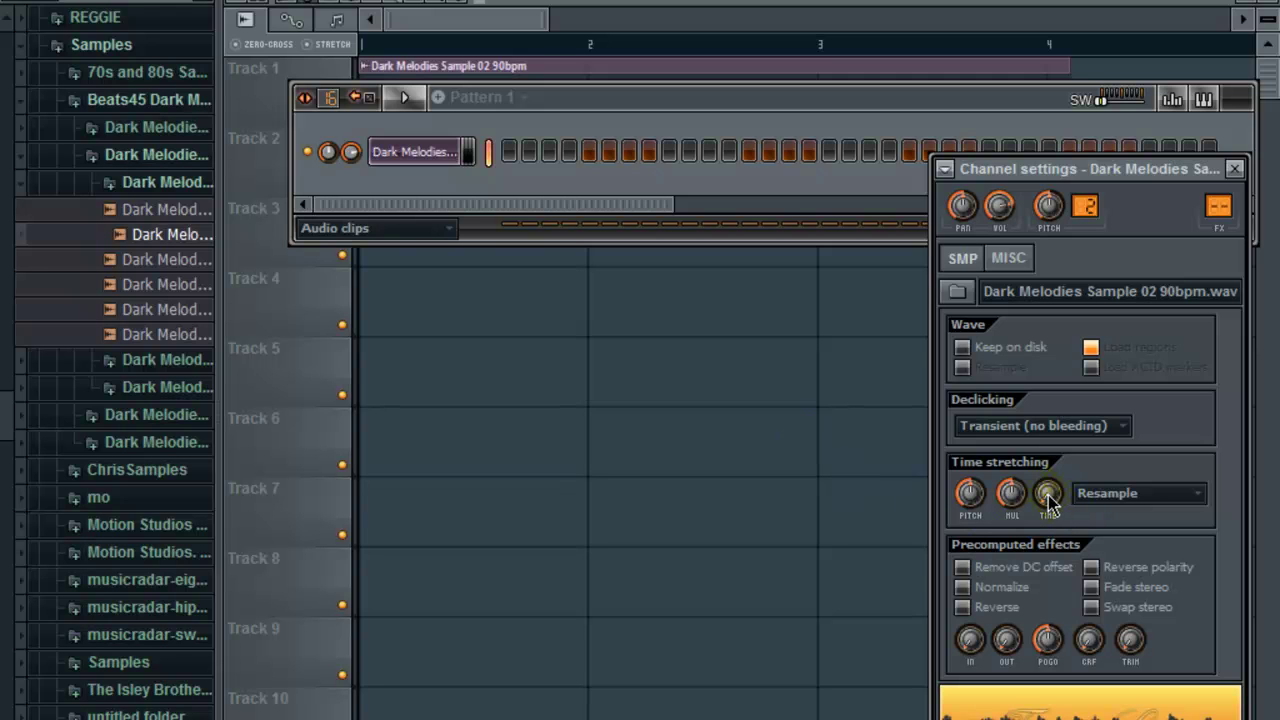
left_click_drag(768, 105, 737, 675)
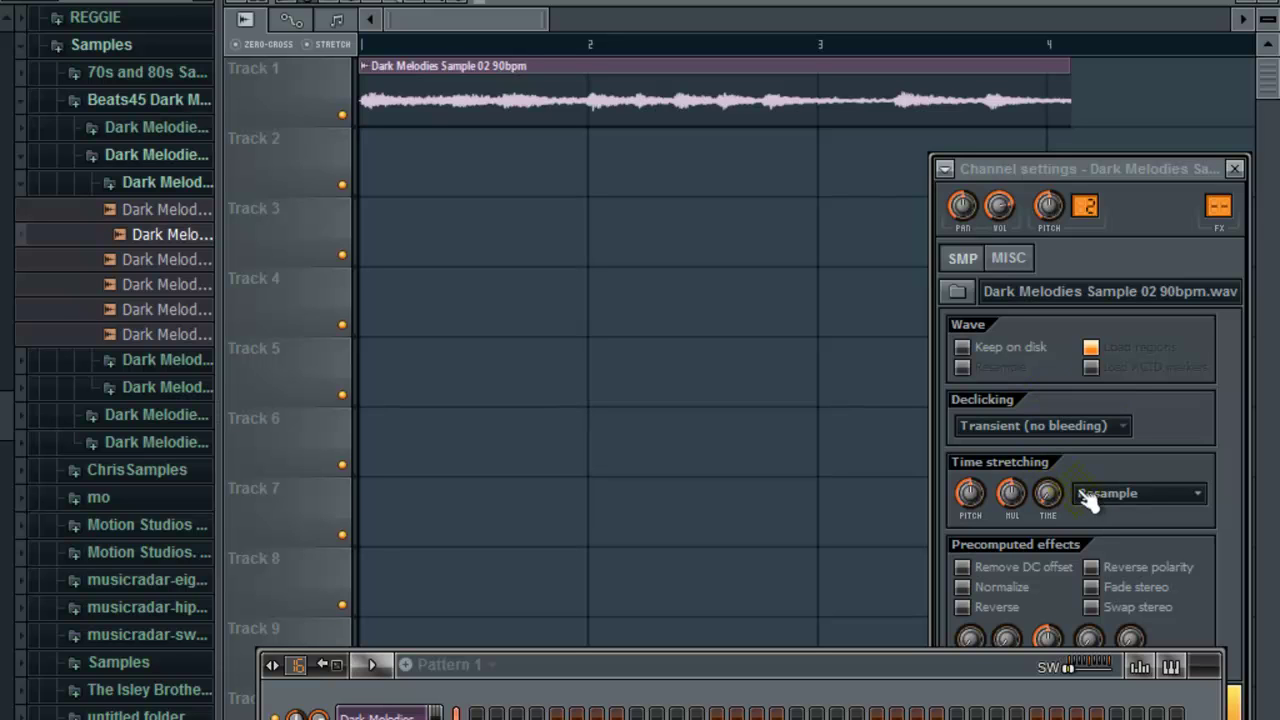
mouse_move(1048, 492)
left_mouse_down()
mouse_move(1048, 530)
mouse_move(1048, 488)
left_mouse_up()
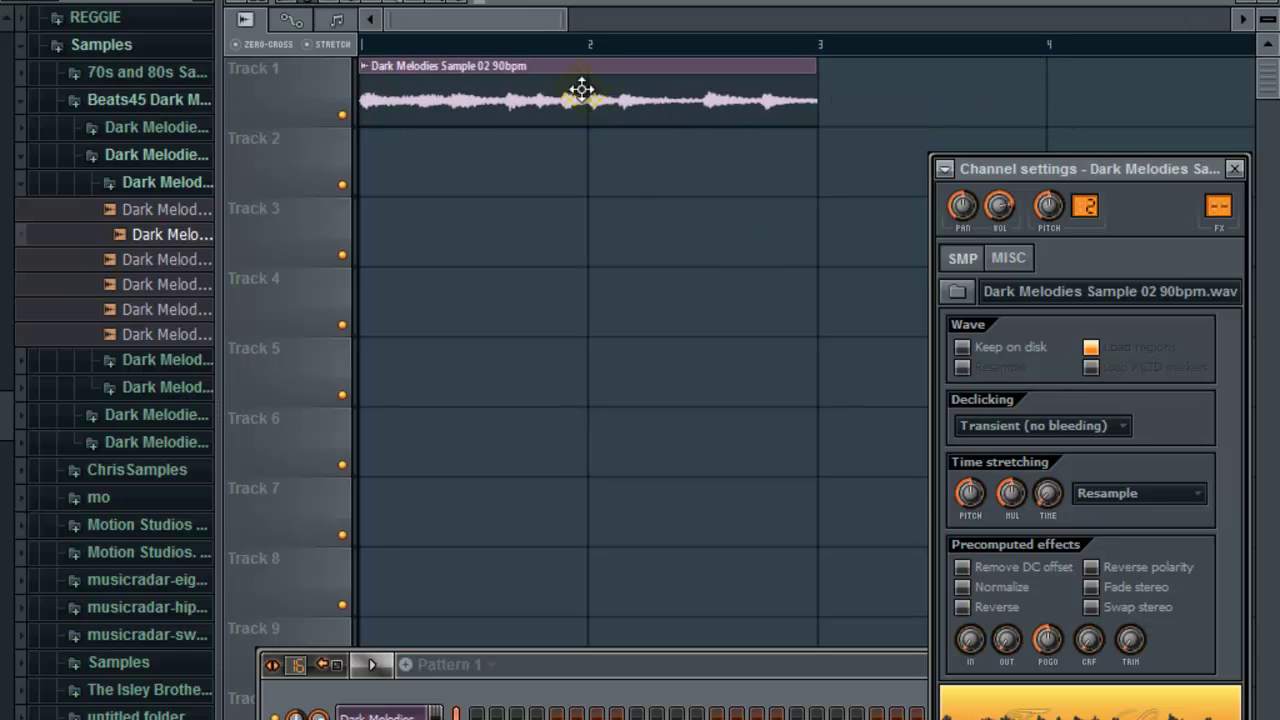
left_click_drag(1060, 500, 1055, 510)
Play the stretched clip in the playlist to check its timing and stop playback.
left_click(470, 44)
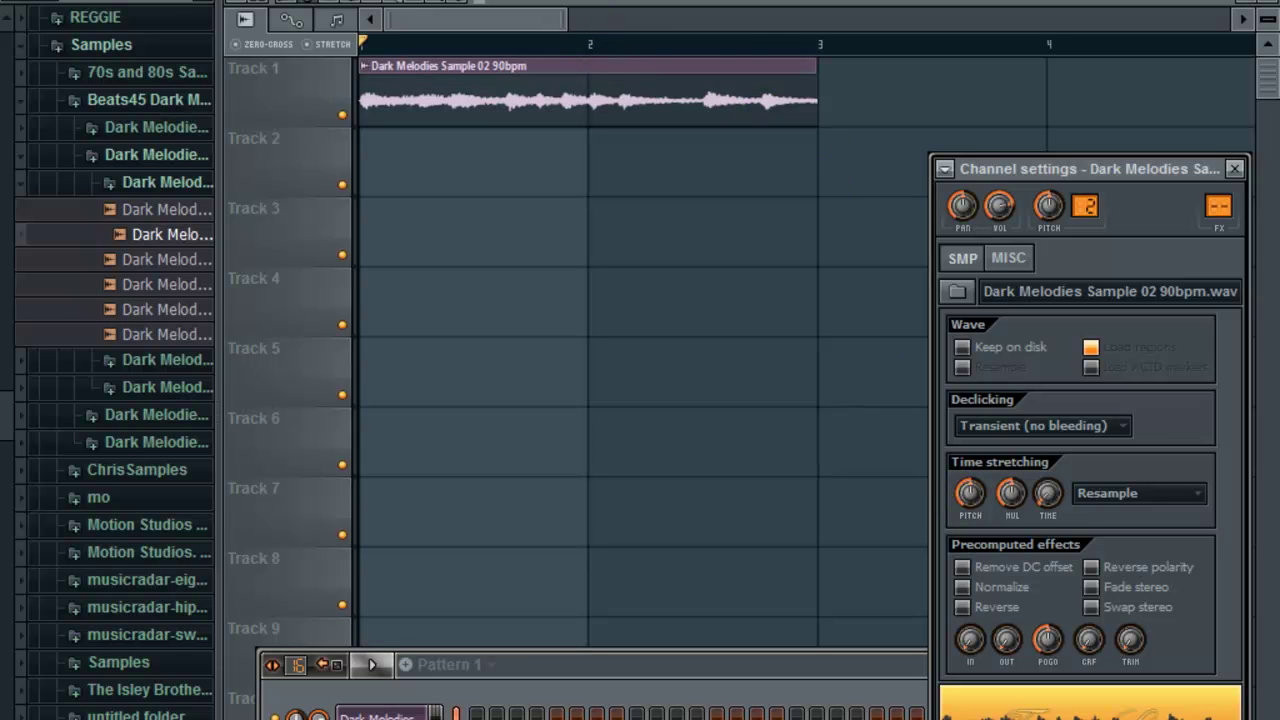
key("space")
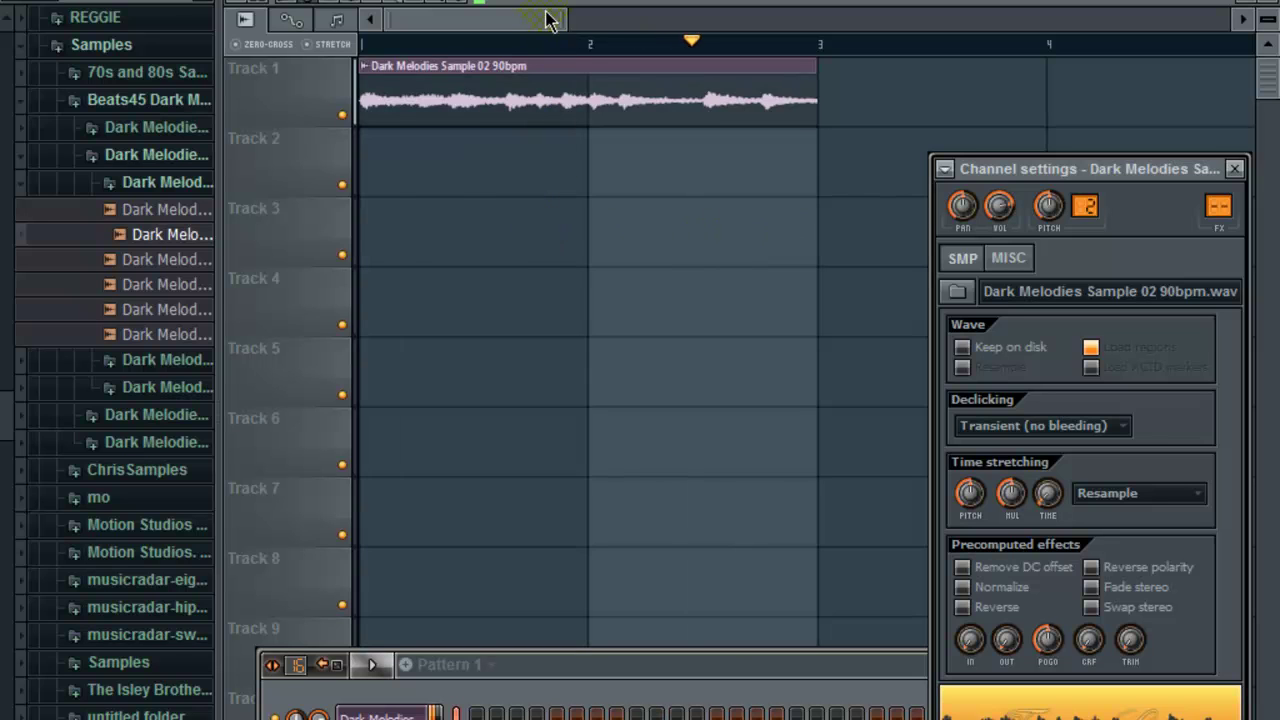
key("space")
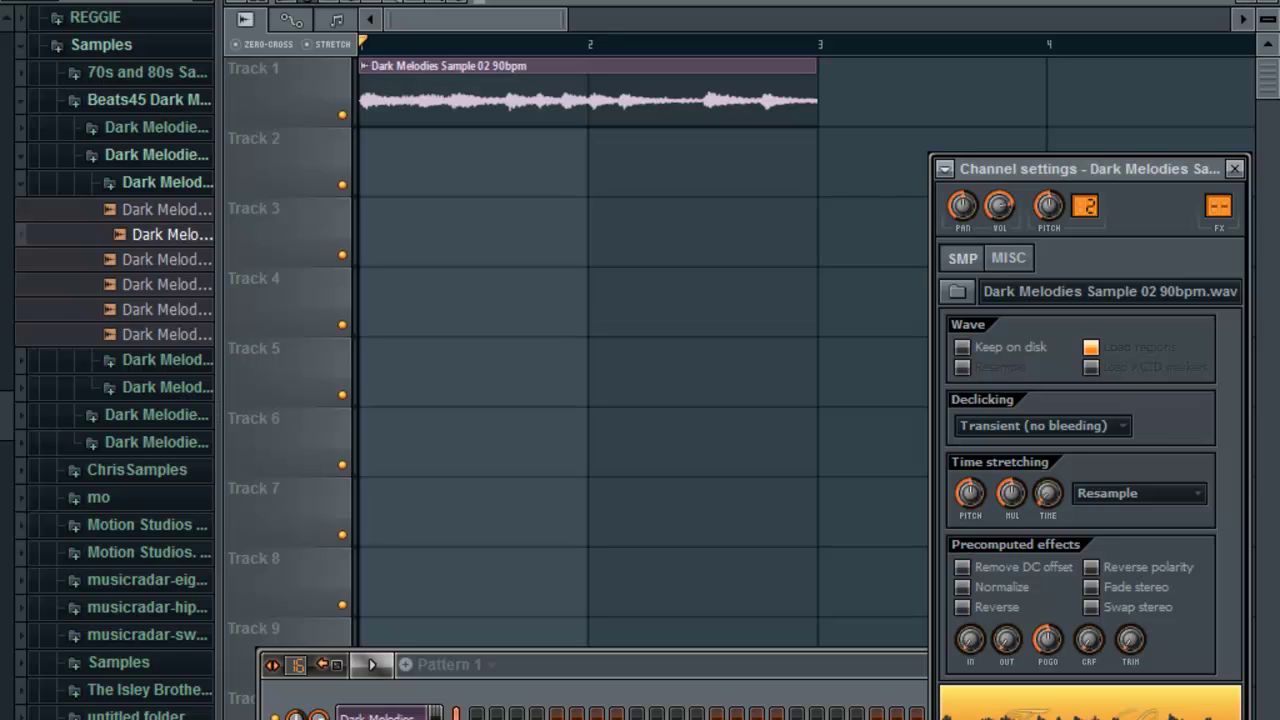
Review the available time-stretching modes, keep Resample, and return to the playlist.
left_click(1100, 495)
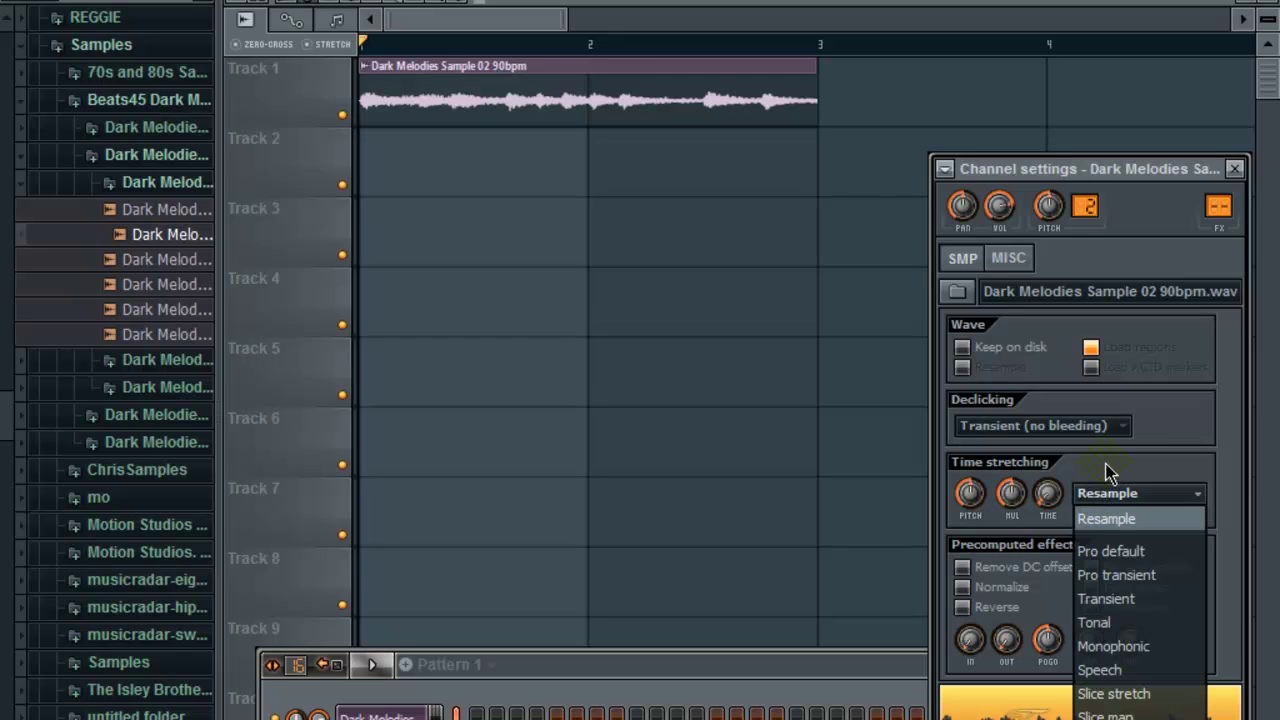
left_click(1104, 492)
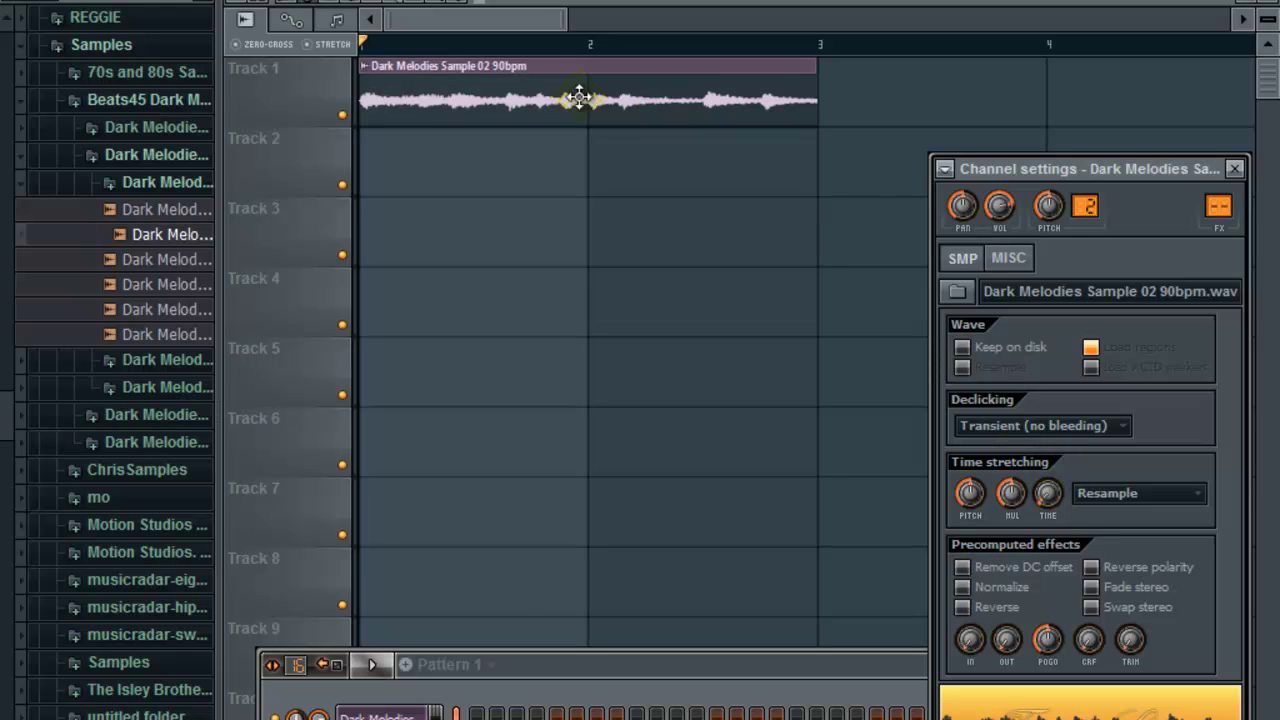
left_click_drag(500, 23, 431, 34)
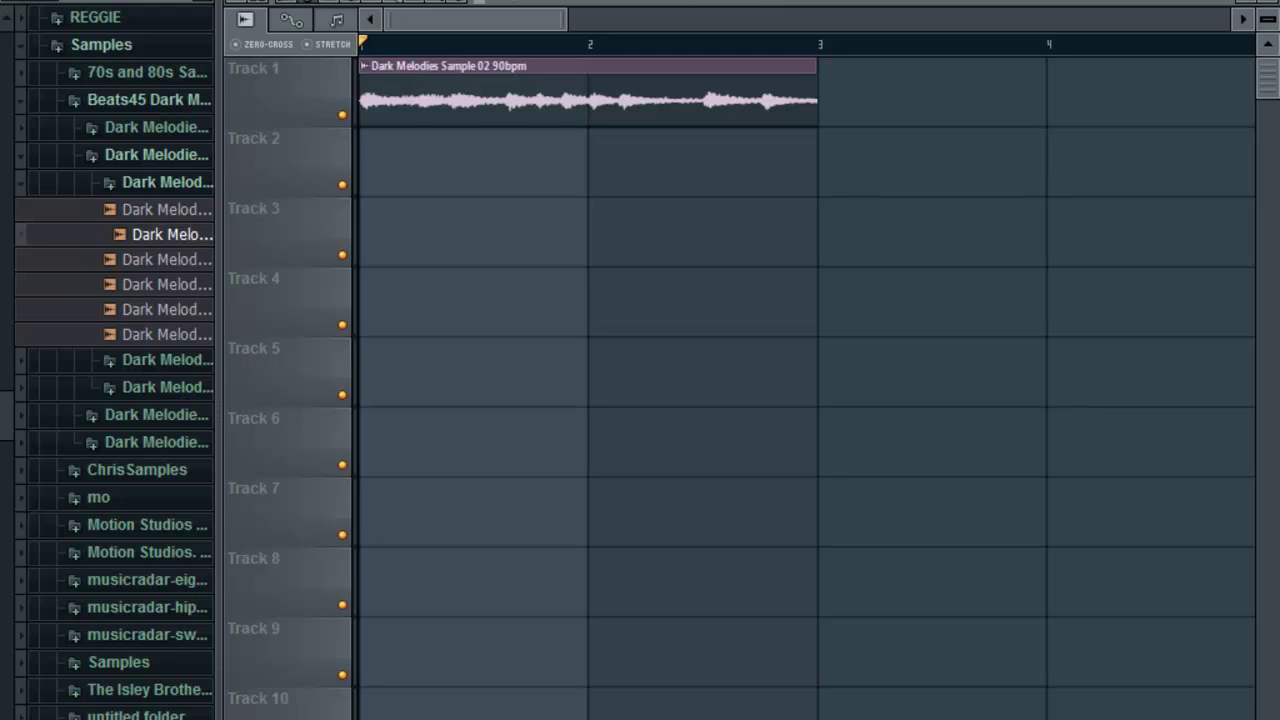
Play the two-bar clip on Track 1 once more and stop playback.
right_click(674, 2)
left_click(878, 114)
key("space")
key("space")
Open Dark Melodies Sample 02 90bpm from the browser in a new channel and assign it to a free mixer track.
key("F6")
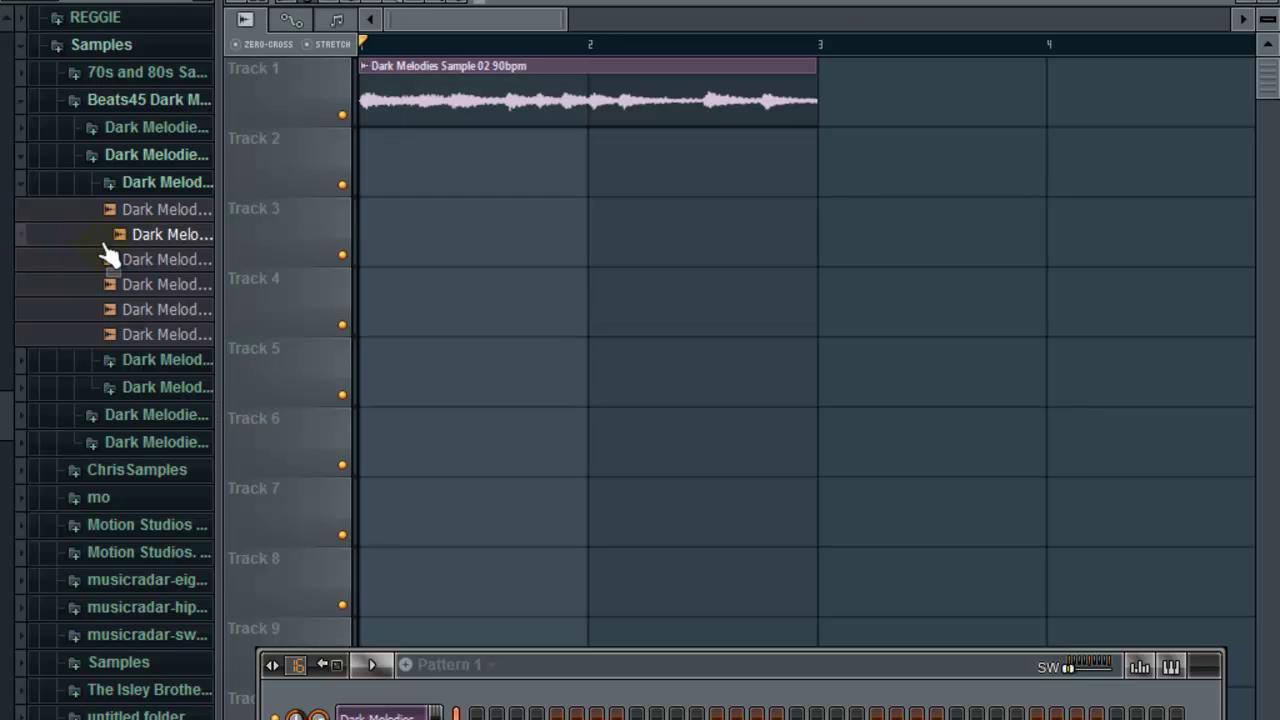
right_click(192, 237)
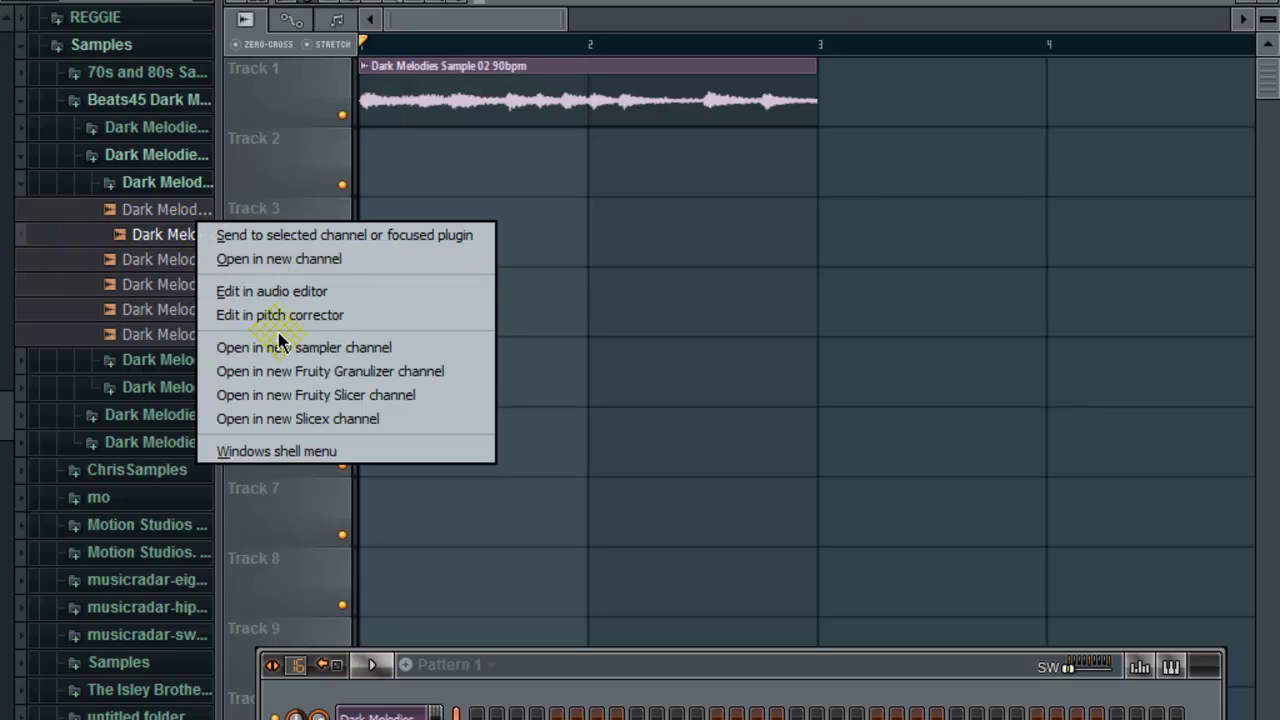
left_click(265, 260)
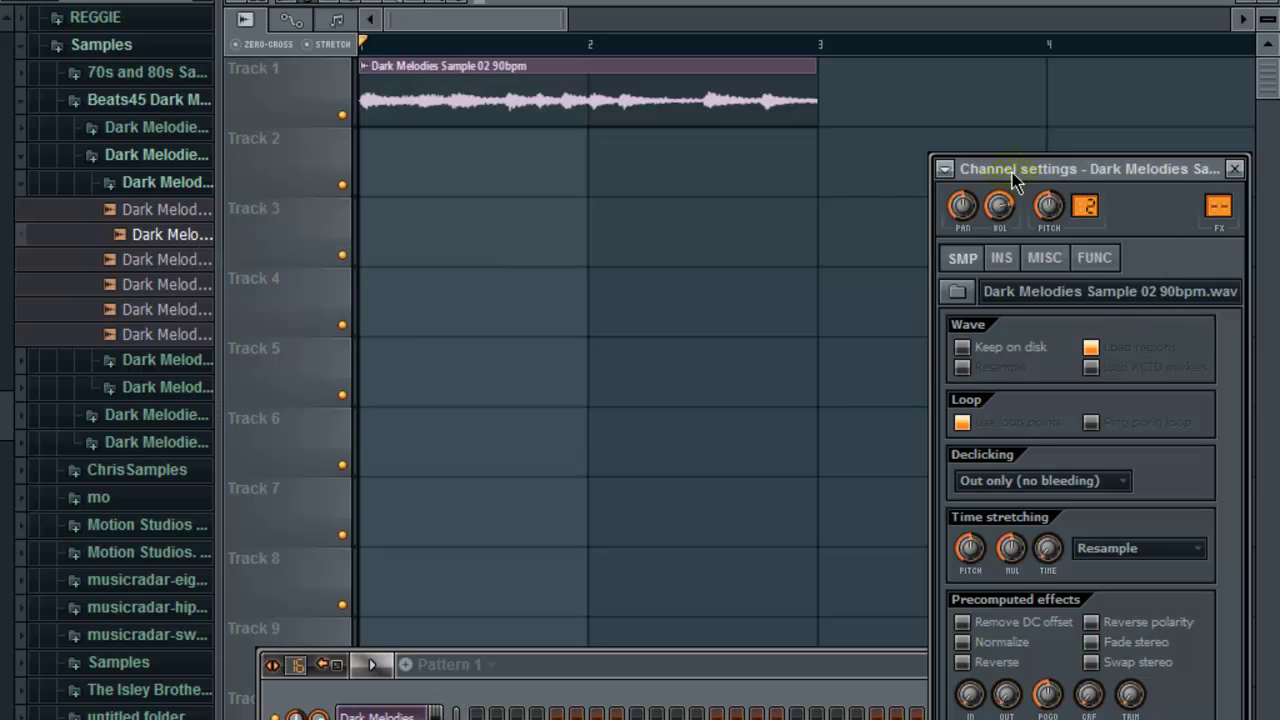
left_click(944, 169)
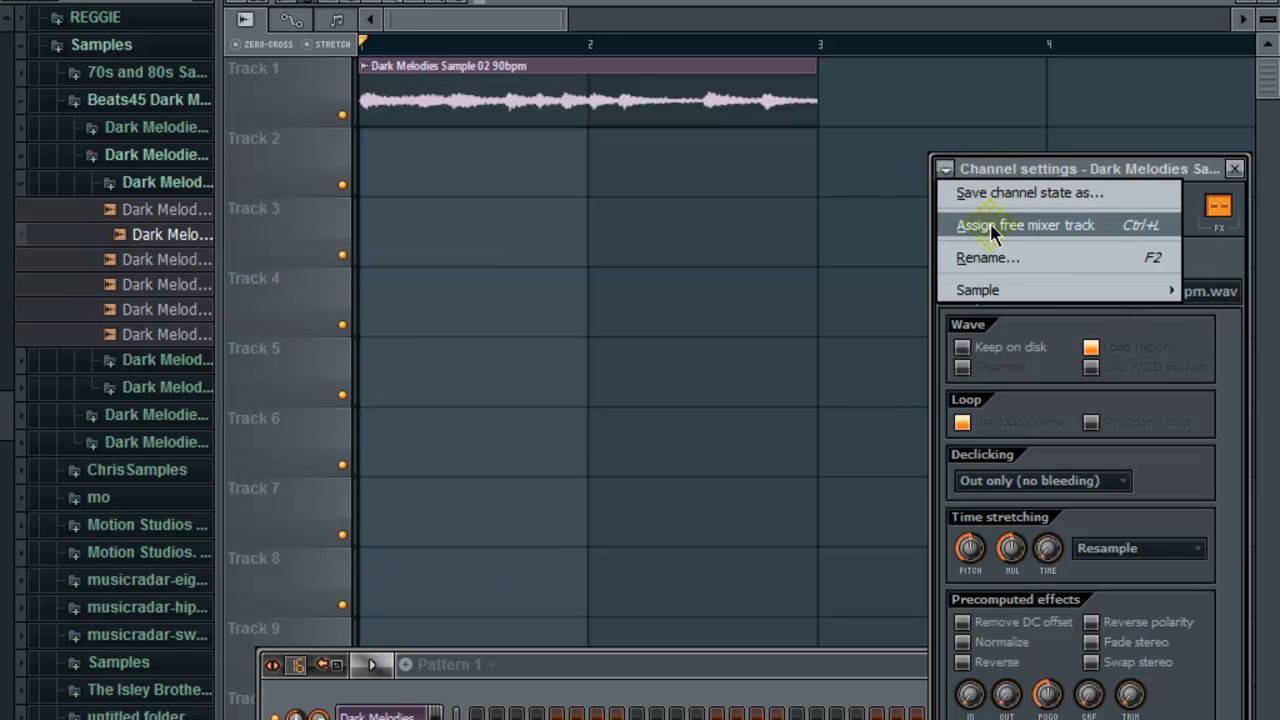
left_click(993, 228)
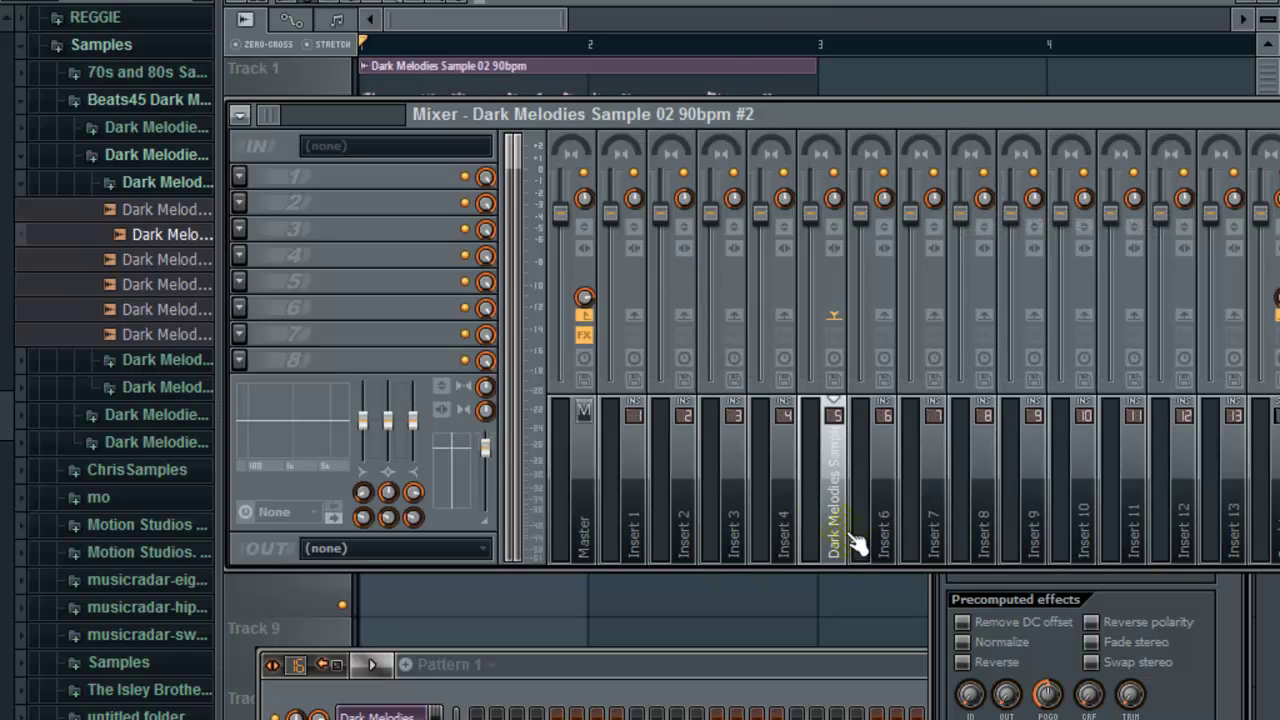
Load Pitchwheel x64 into the first effect slot of mixer track 5 and return to the mixer.
left_click(241, 176)
mouse_move(268, 203)
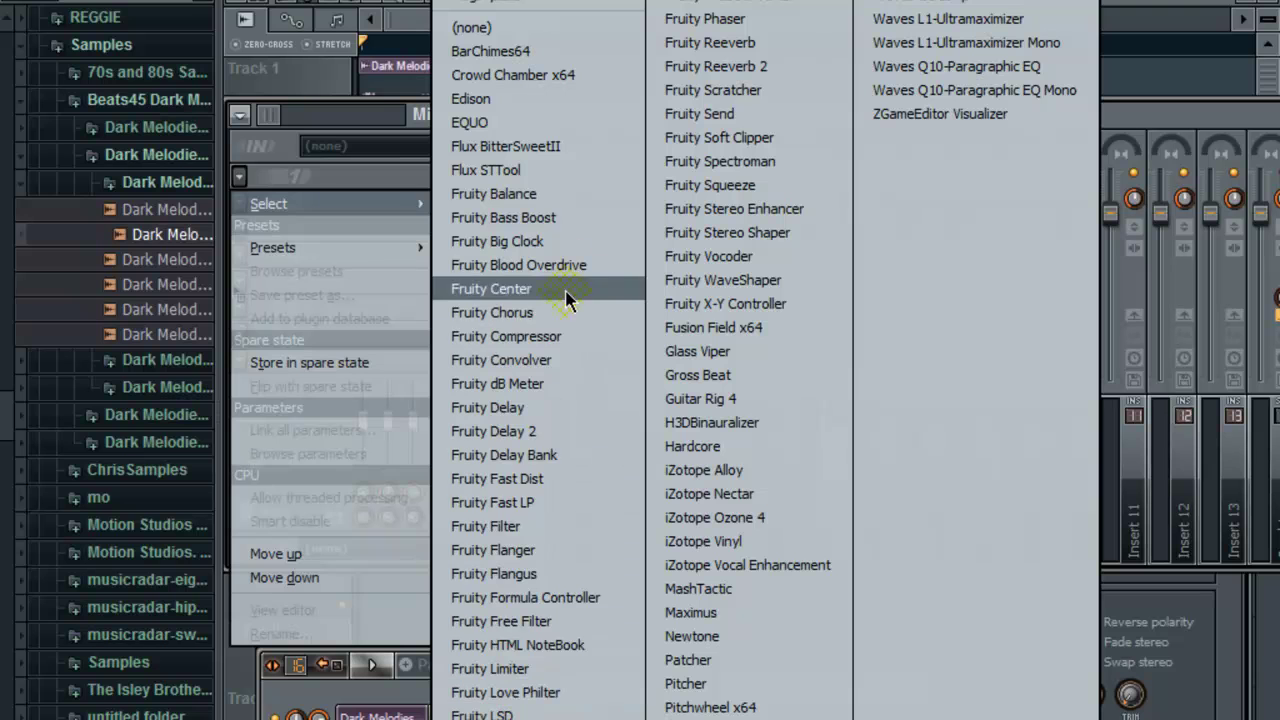
left_click(702, 707)
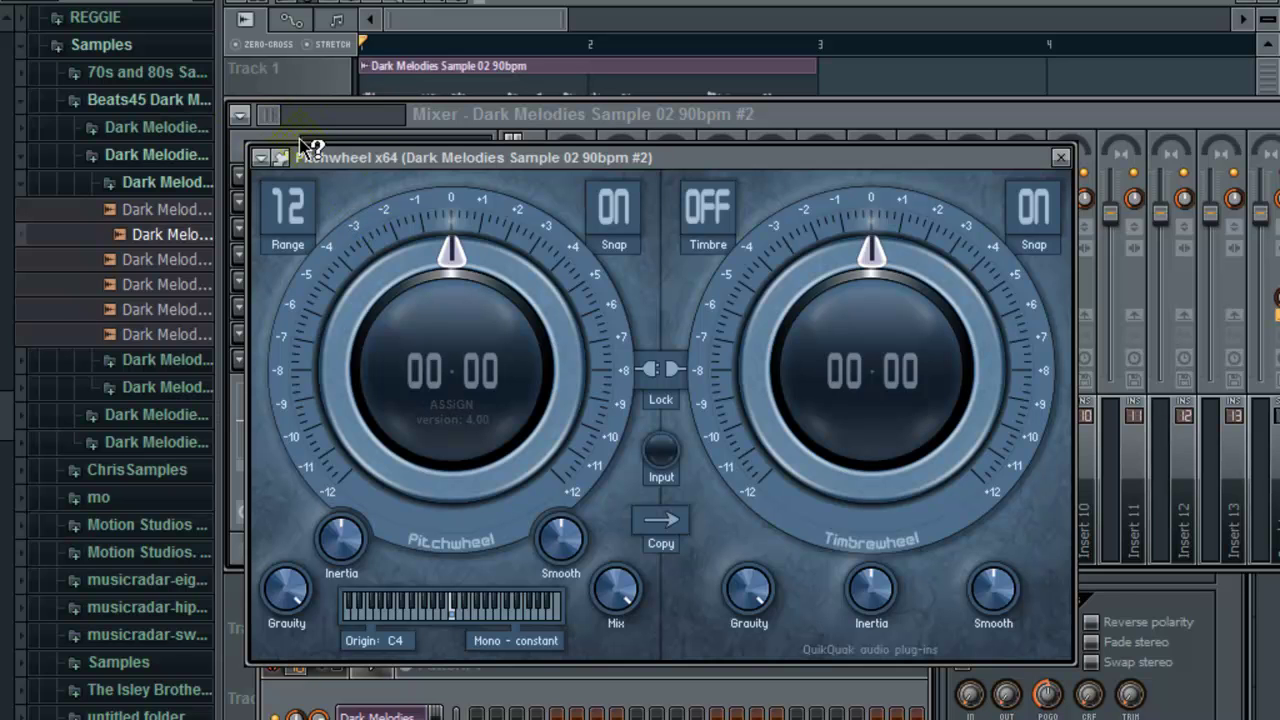
left_click(997, 123)
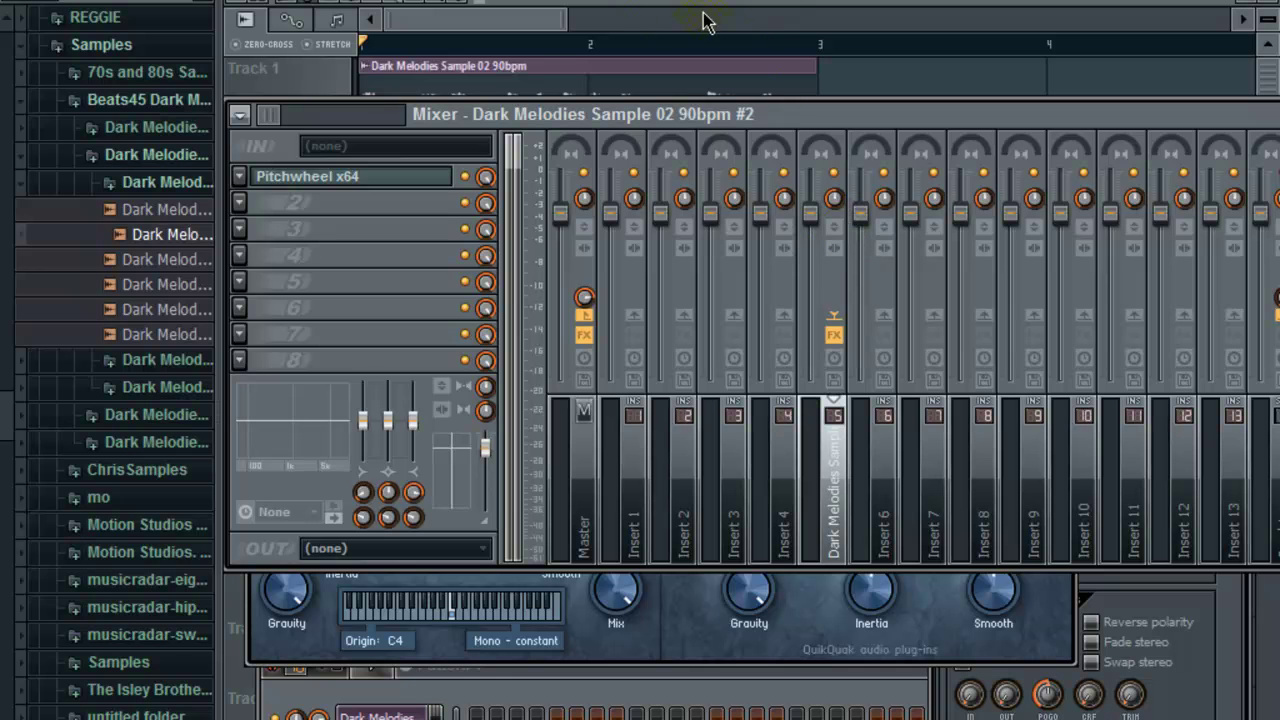
Open Dark Melodies Sample 02 90bpm in another new channel and route it to mixer track 5.
left_click(292, 75)
key("F9")
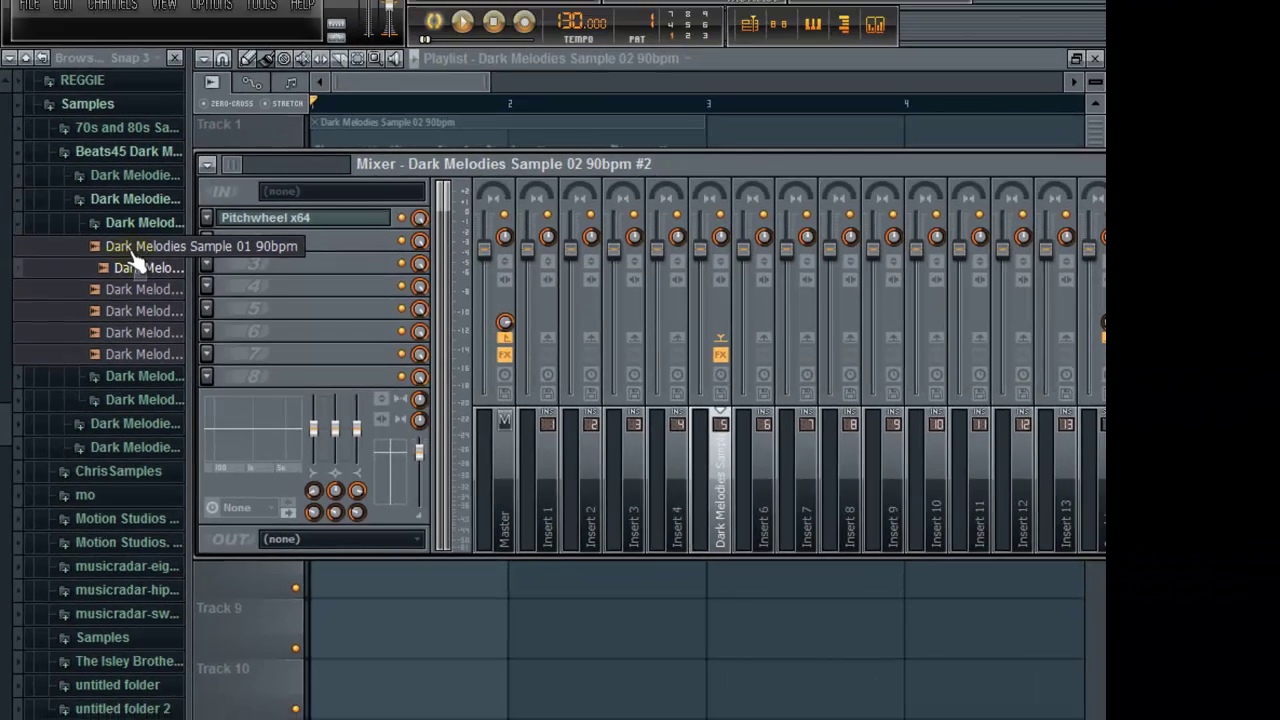
right_click(170, 230)
left_click(197, 303)
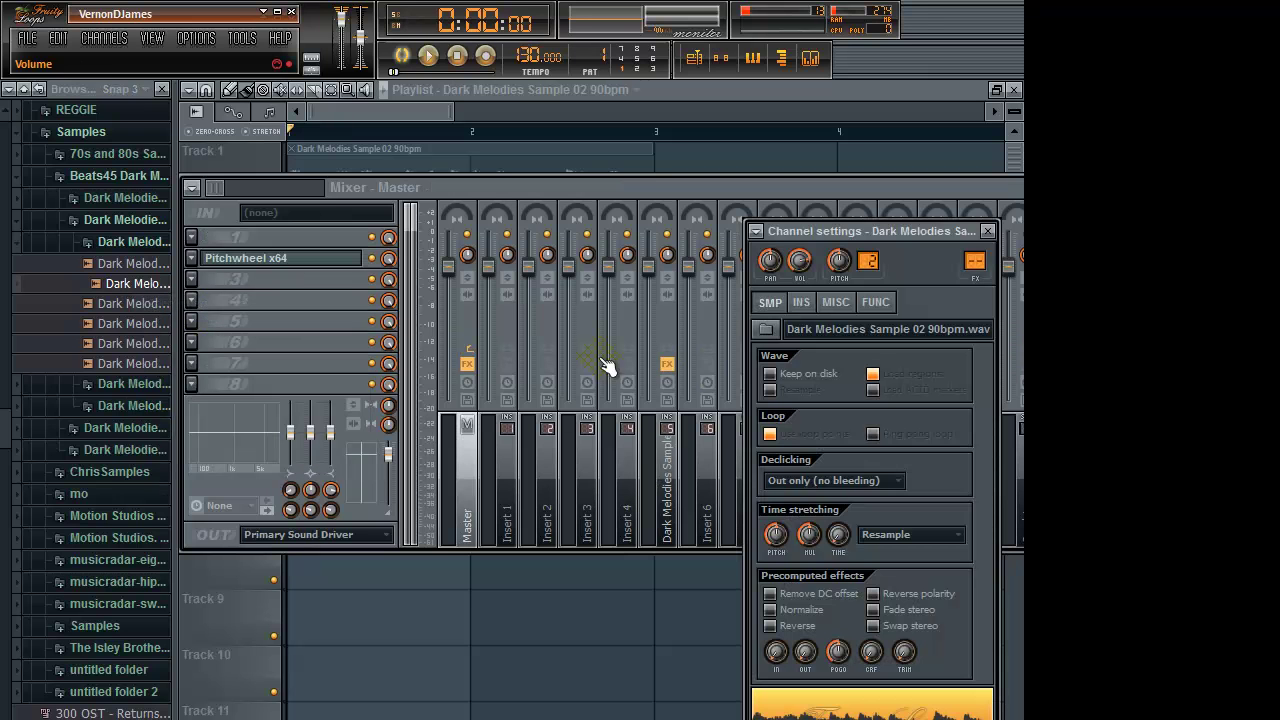
double_click(975, 261)
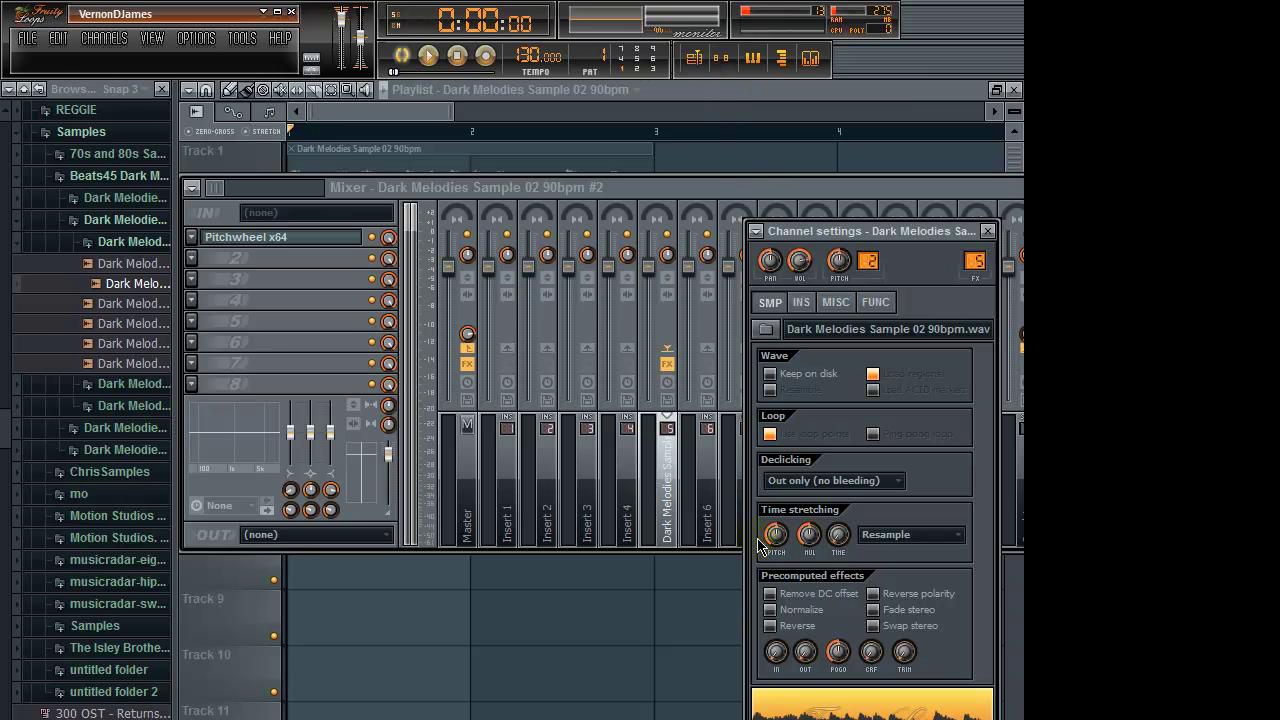
Place the channel's waveform as an audio clip at the start of Track 9 and solo that track.
left_click_drag(772, 704, 288, 620)
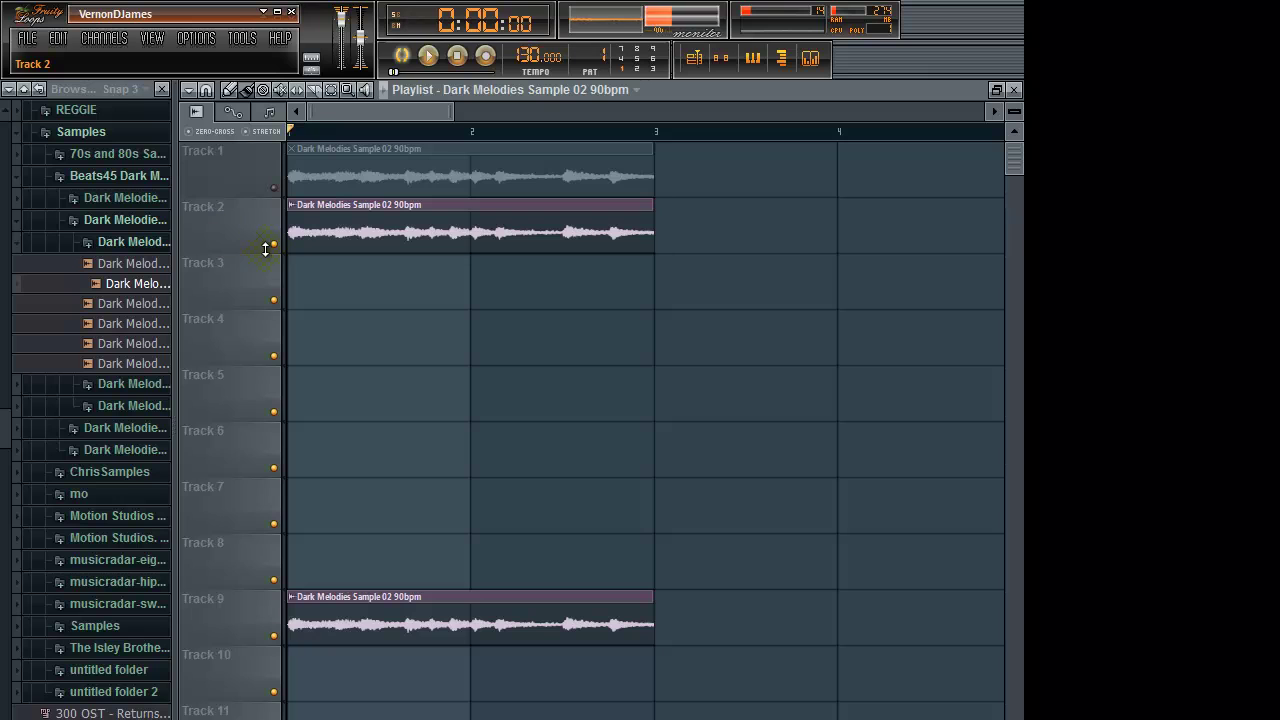
right_click(274, 637)
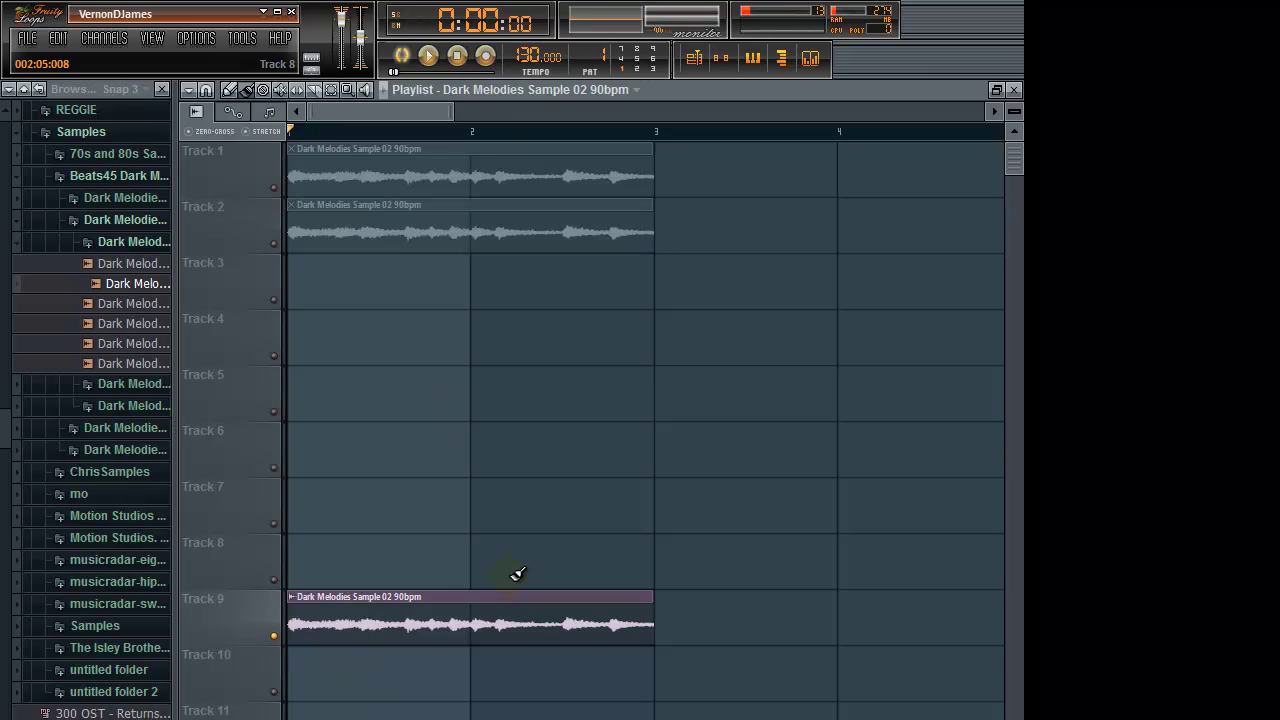
Play the soloed Track 9 clip while checking the mixer and channel list for signal, and stop playback.
left_click(810, 58)
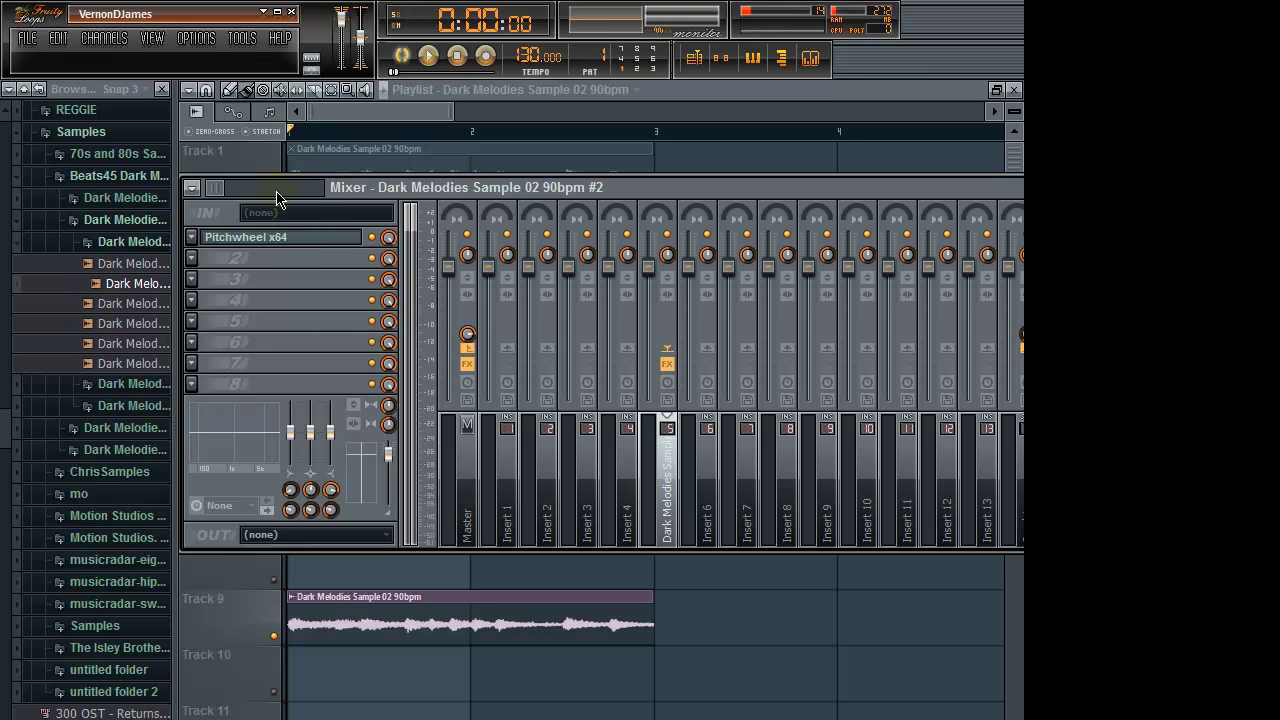
left_click(428, 56)
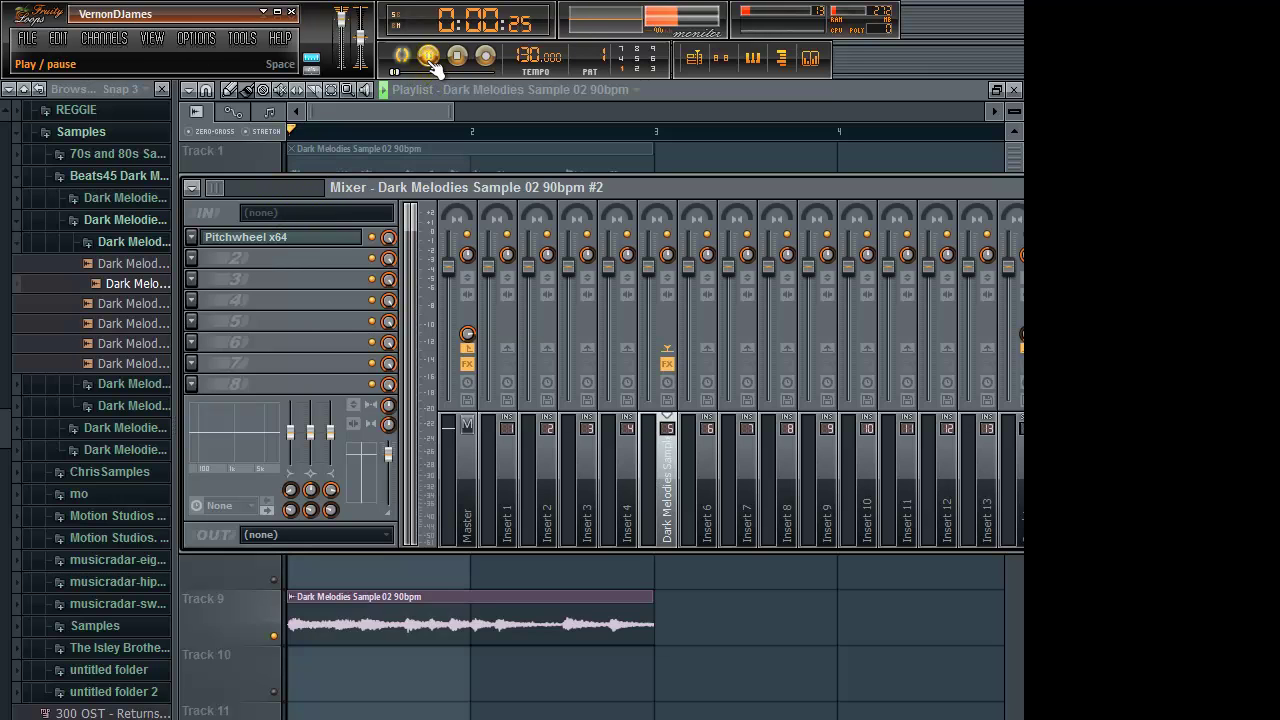
left_click(545, 92)
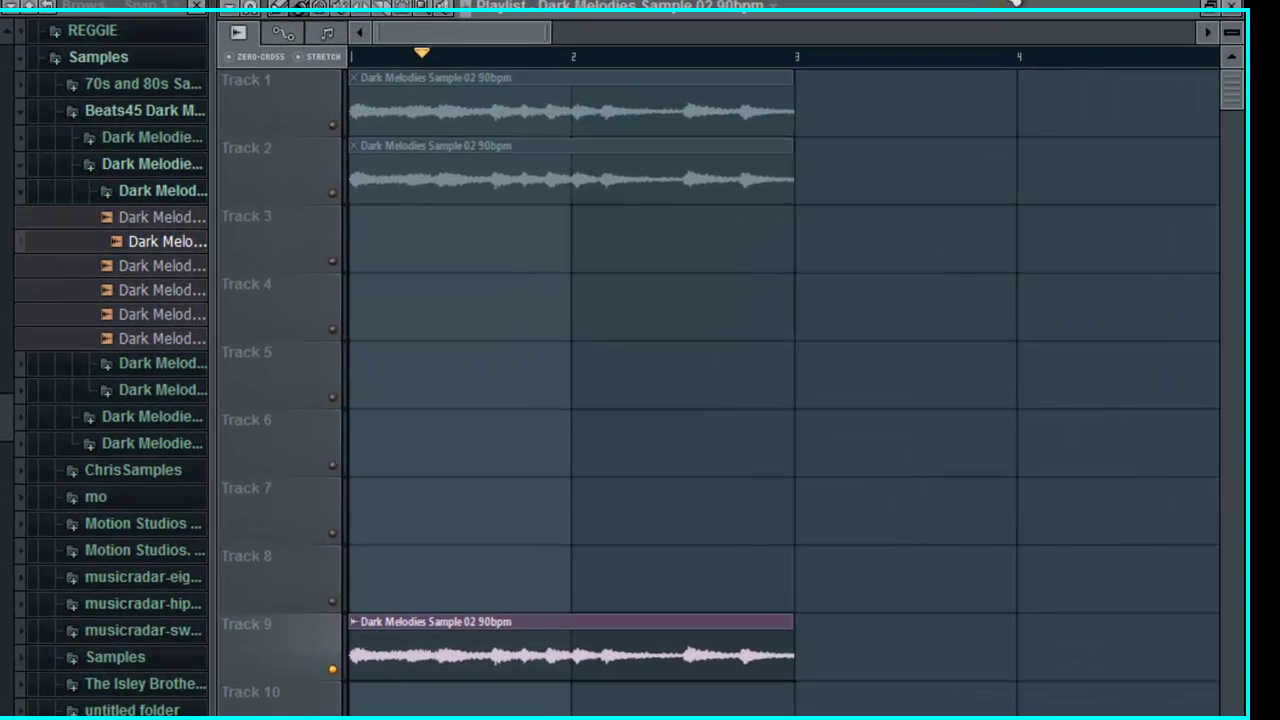
key("F9")
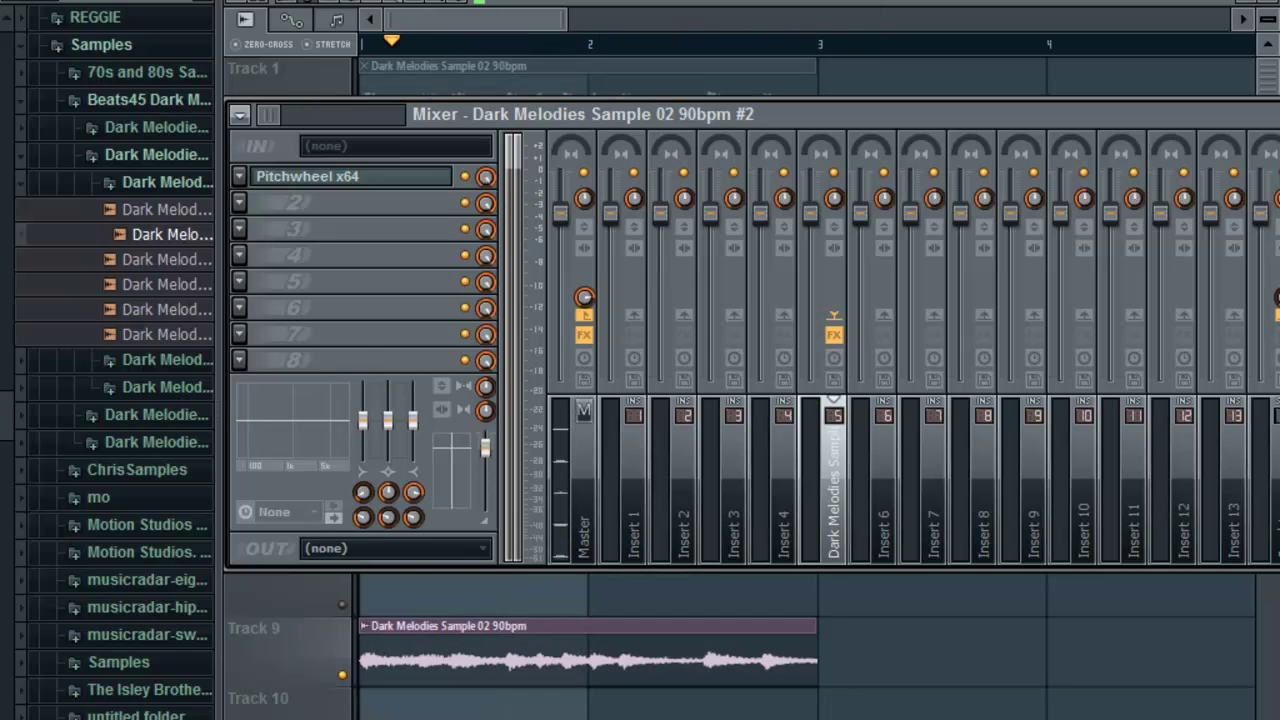
key("F6")
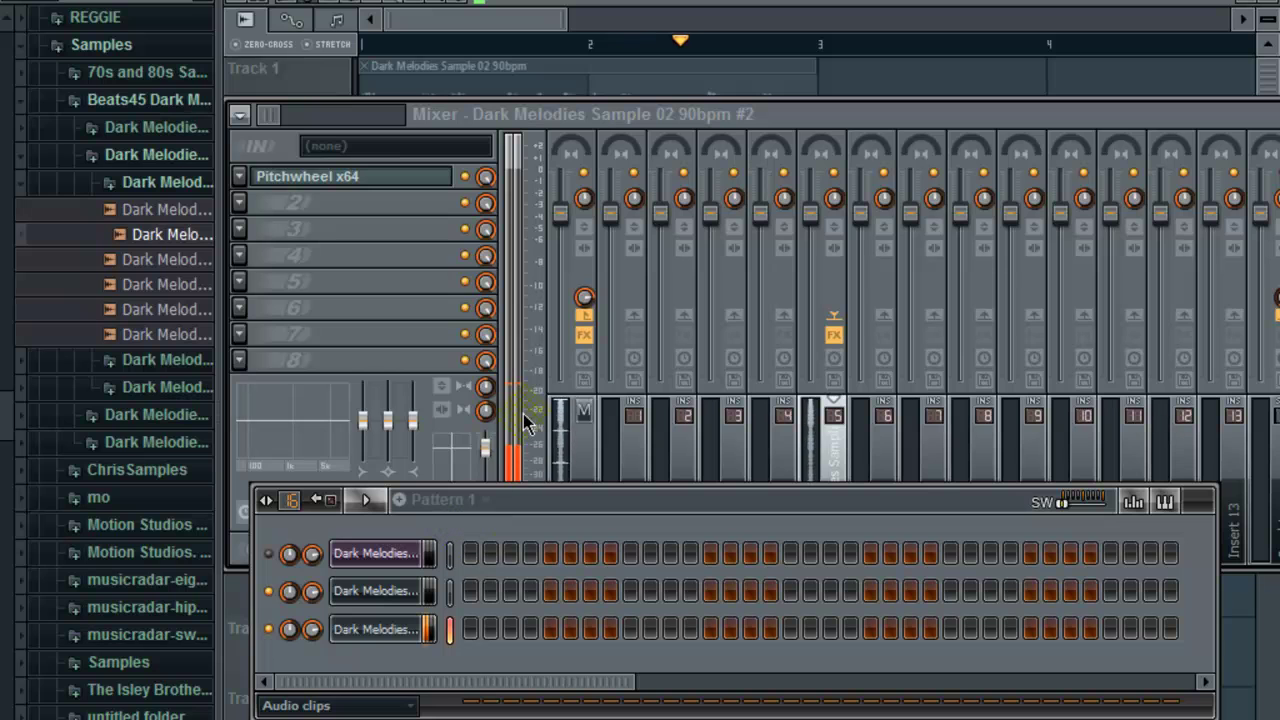
key("space")
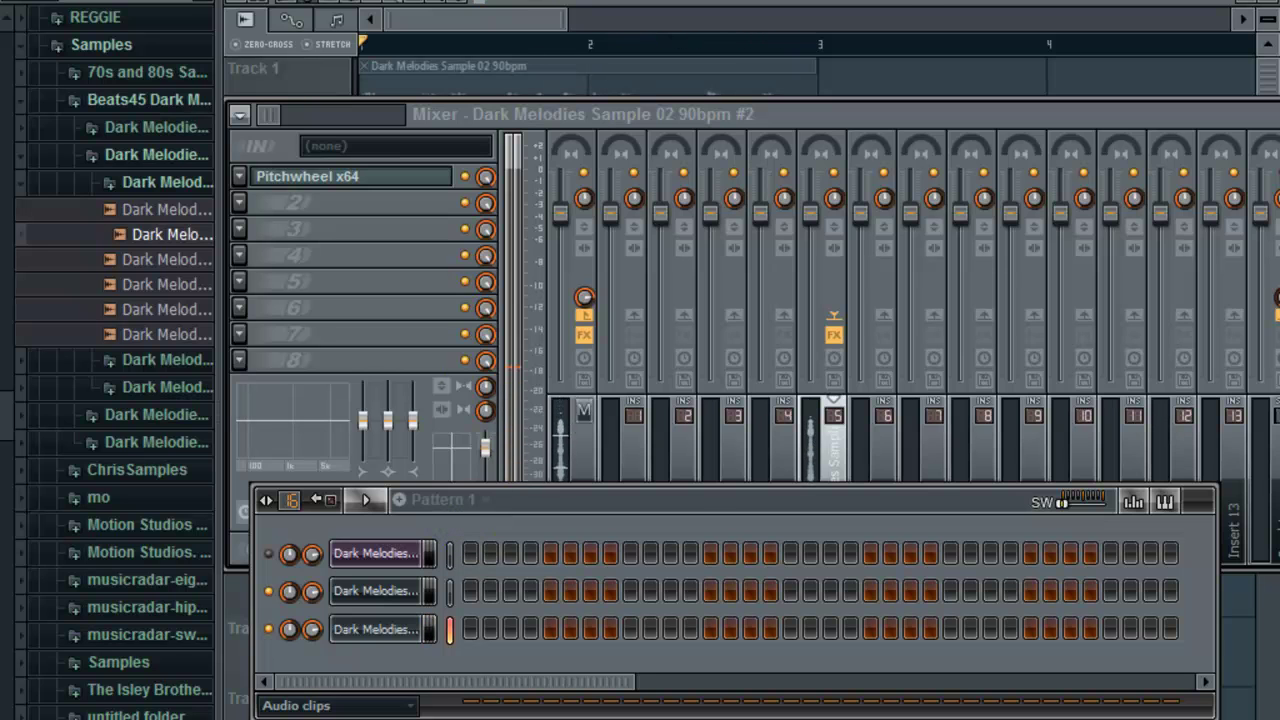
left_click(899, 10)
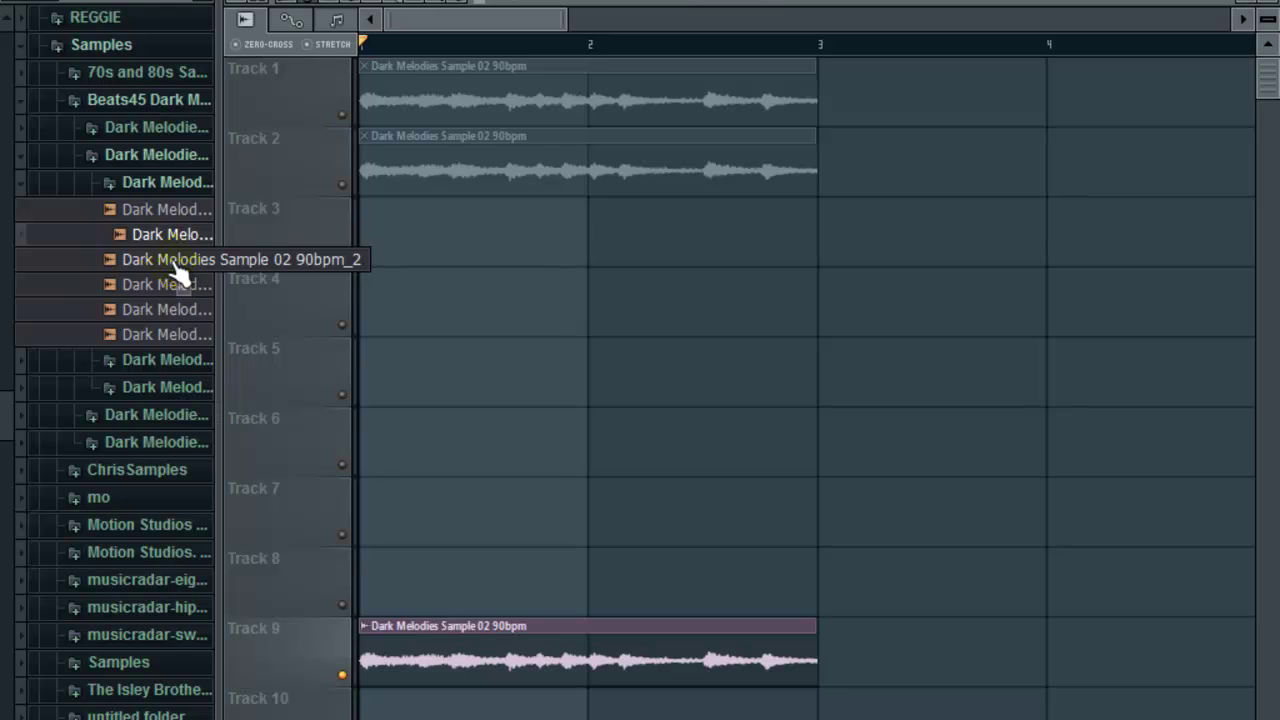
Replace the Track 9 clip with Dark Melodies Sample 02 90bpm_2 from the browser, starting at bar 1.
right_click(474, 630)
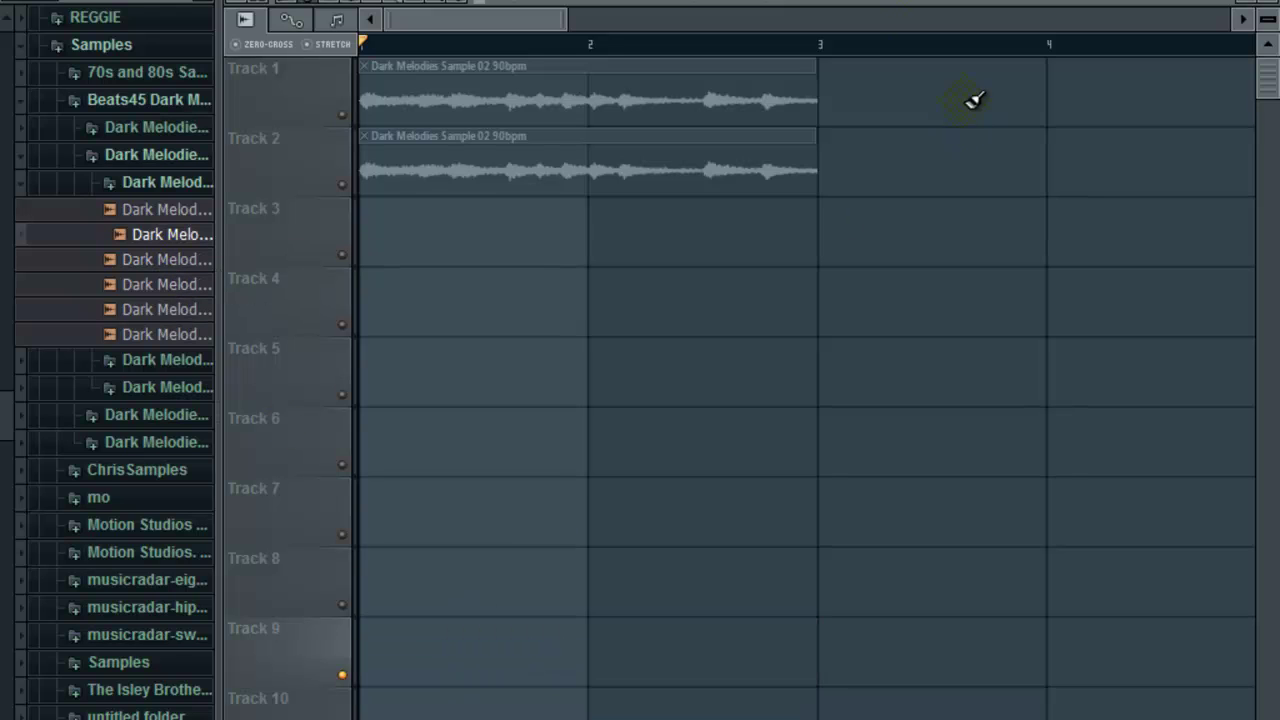
key("F6")
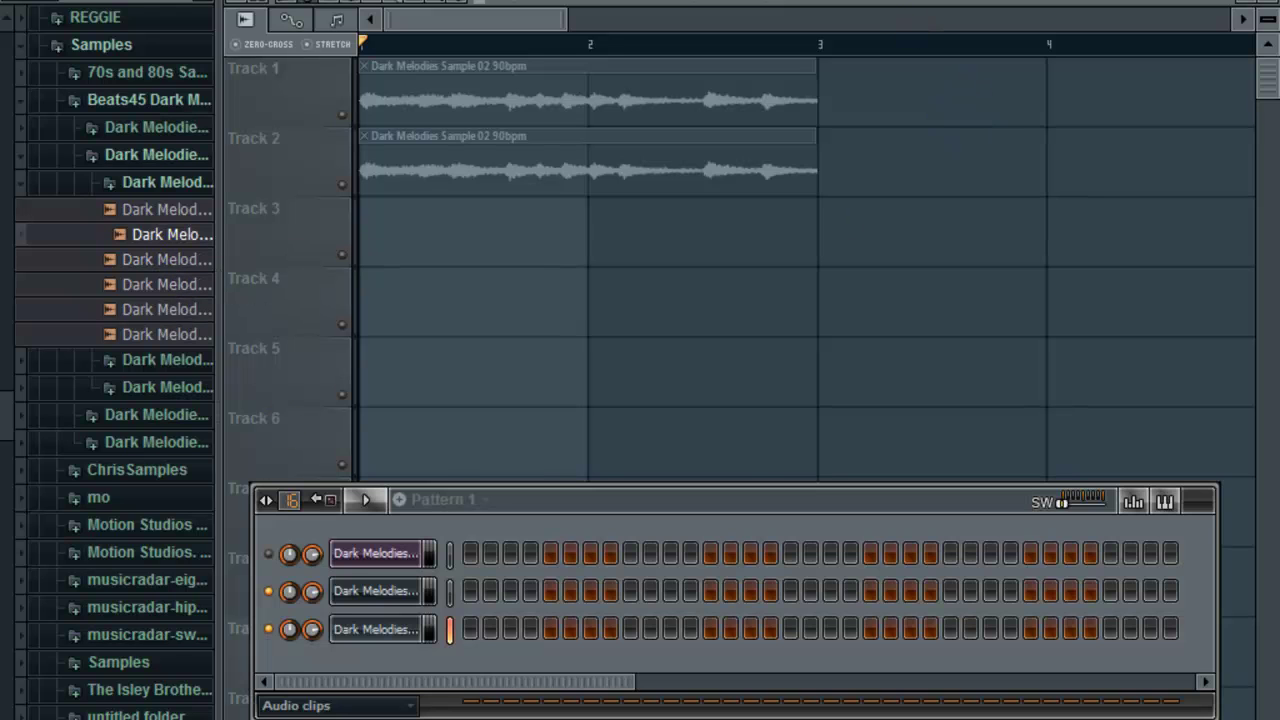
key("F6")
left_click_drag(126, 259, 362, 672)
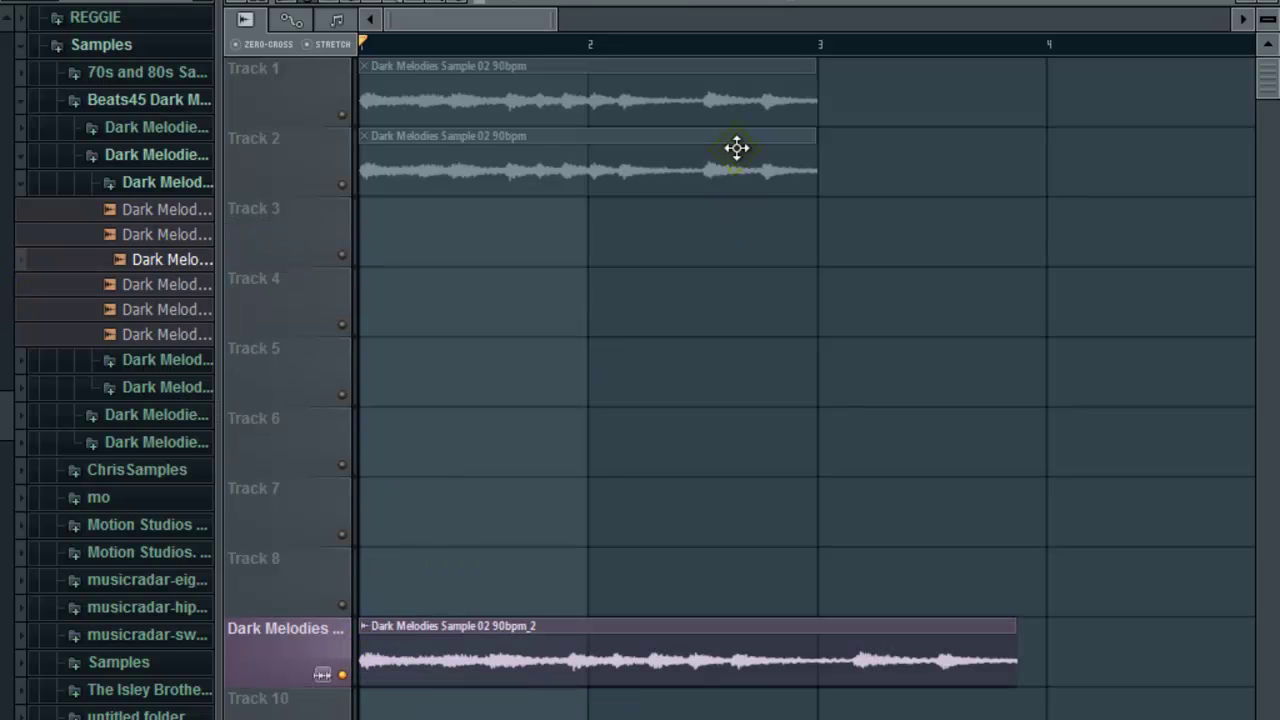
Delete the two sampler channels of the Dark Melodies sample, keeping both audio clip channels.
left_click(721, 58)
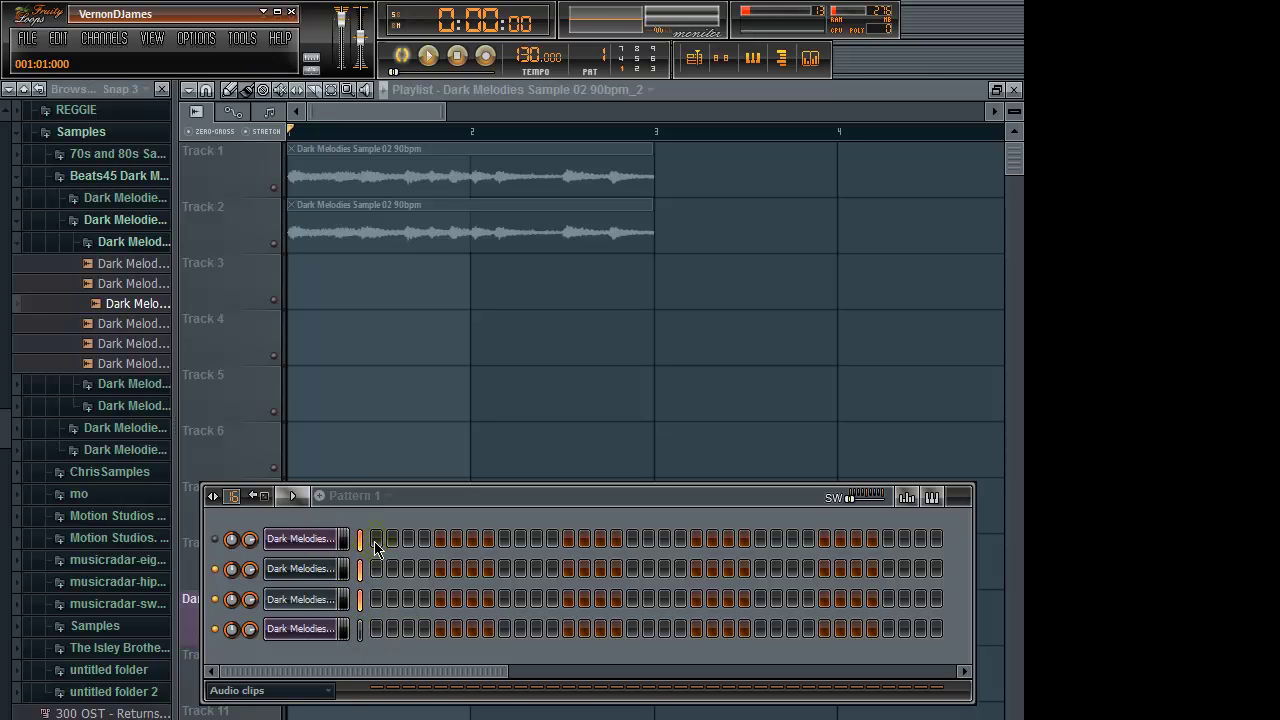
left_click(112, 38)
mouse_move(143, 60)
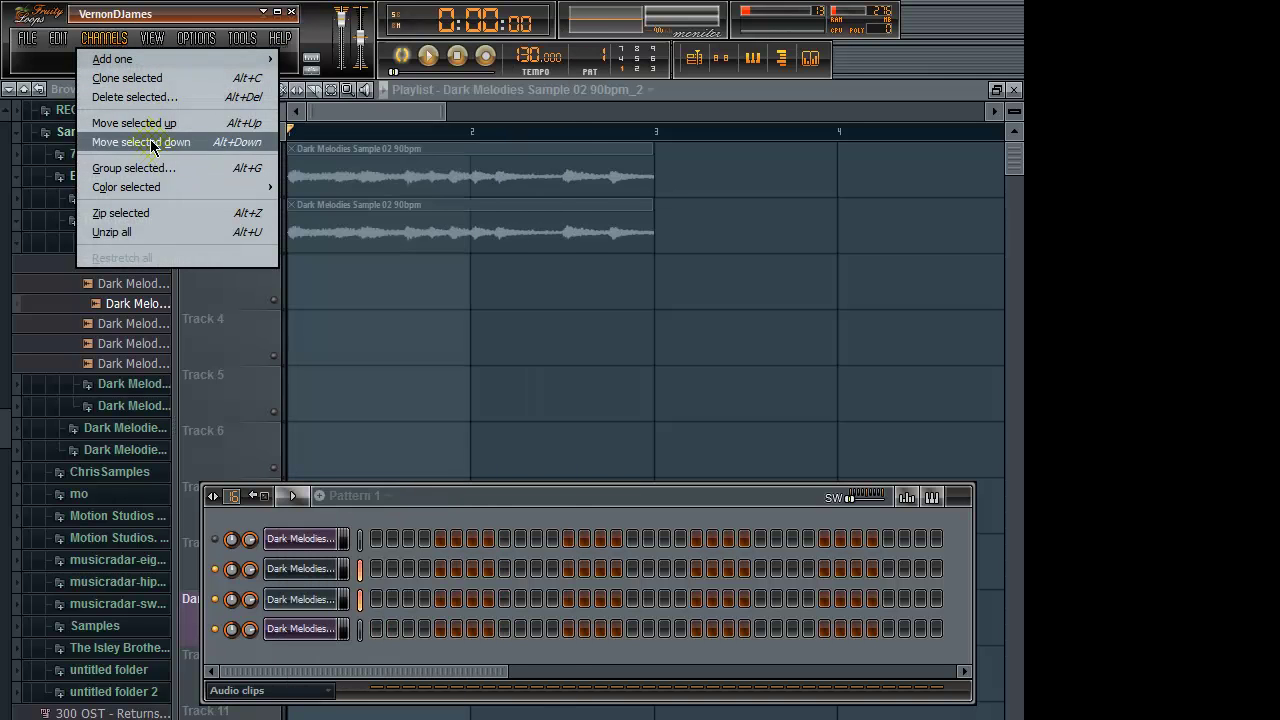
left_click(142, 97)
left_click(616, 437)
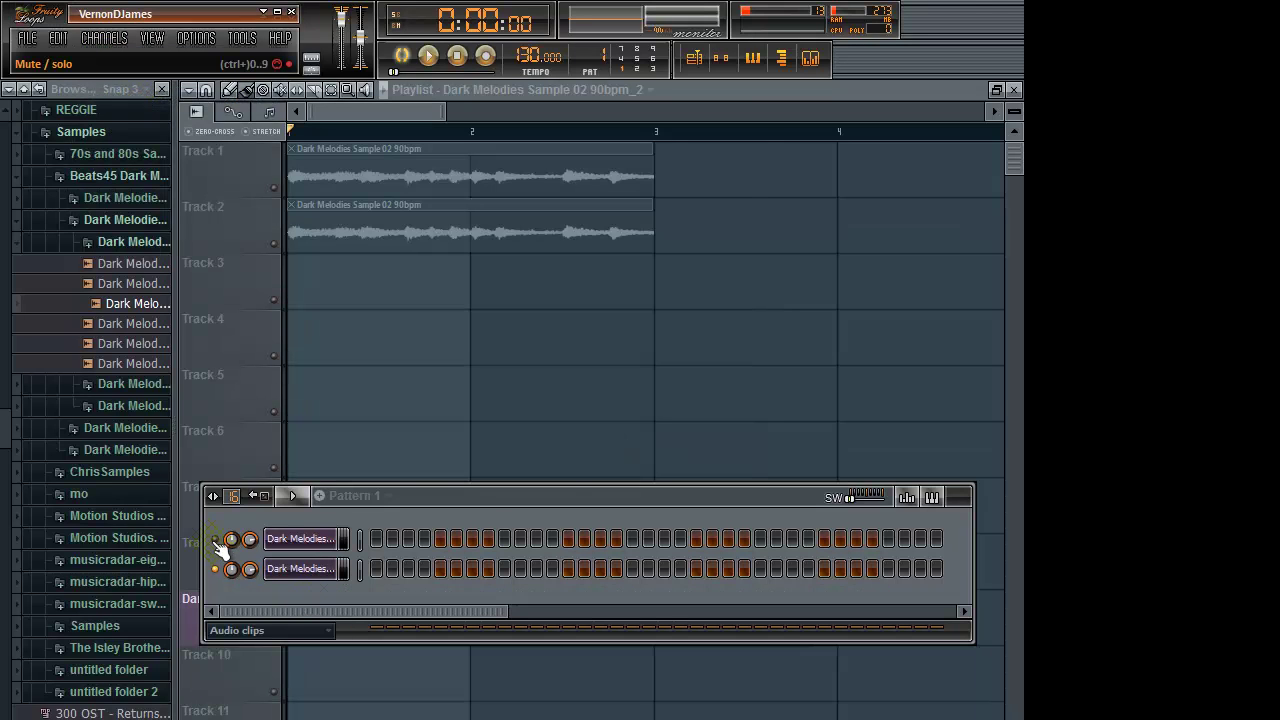
Inspect the channel settings of the Dark Melodies Sample 02 90bpm_2 audio clip and close them.
left_click(318, 573)
left_click(318, 573)
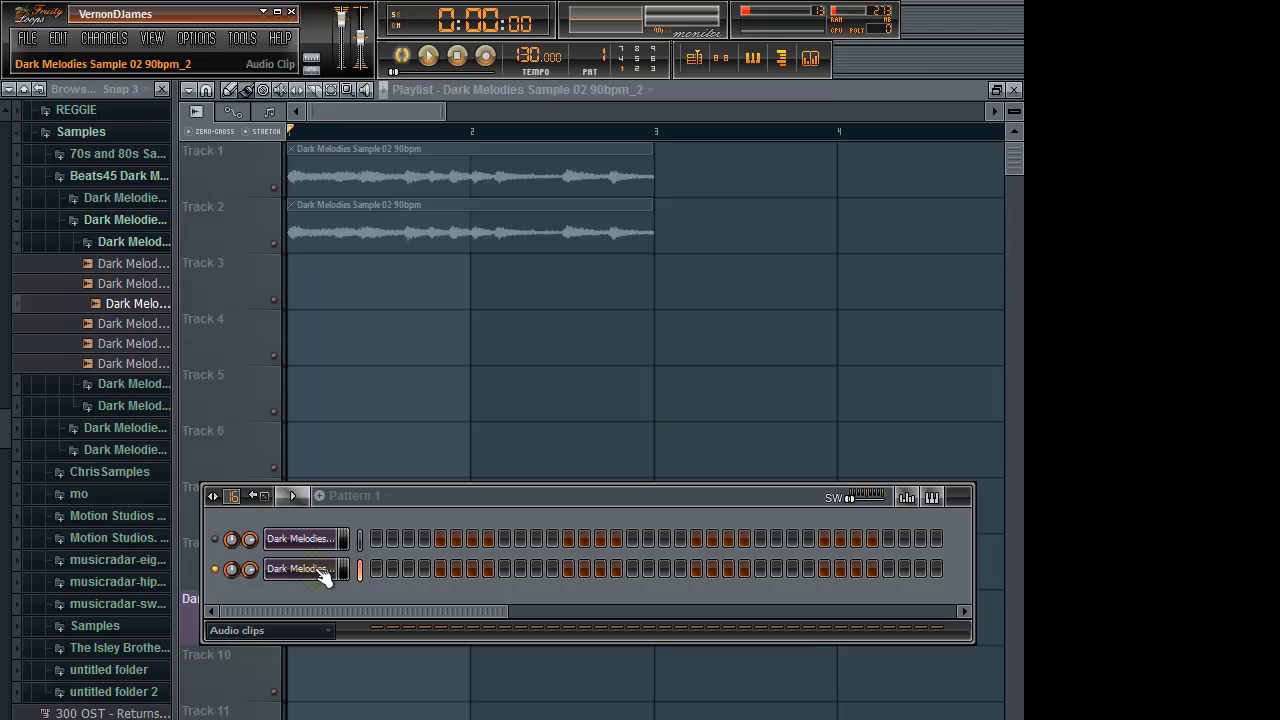
left_click_drag(693, 498, 712, 252)
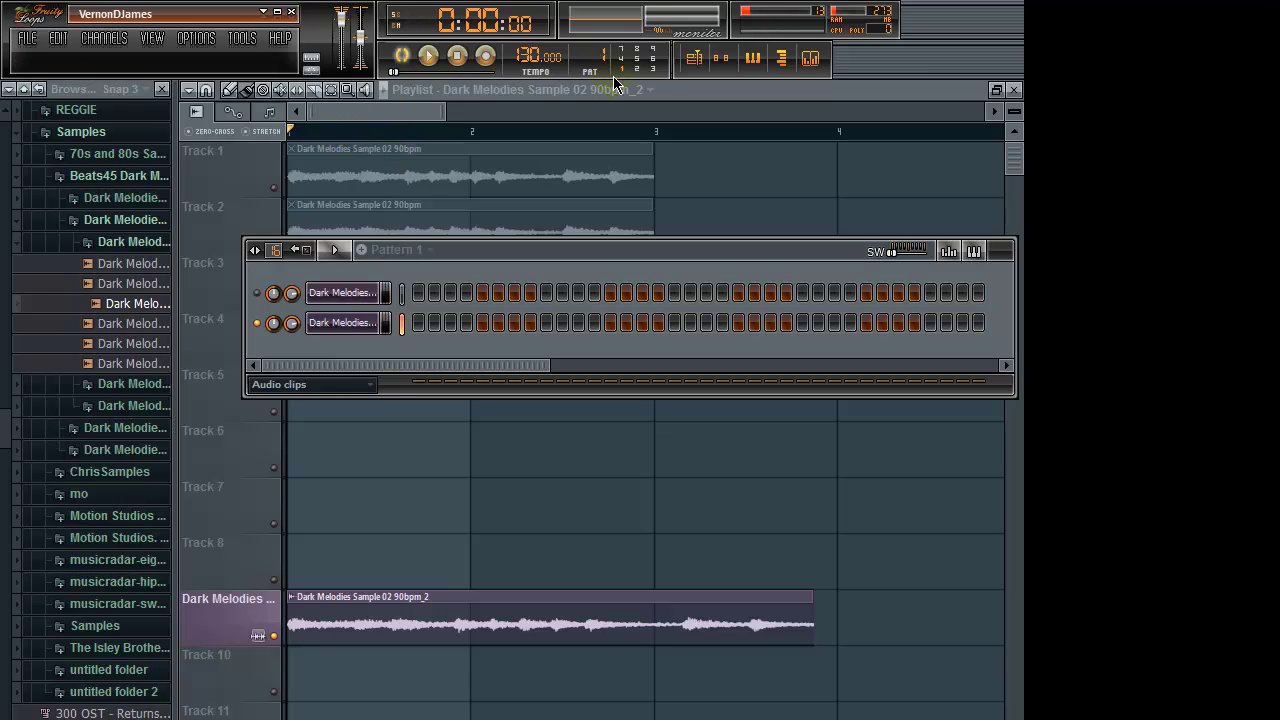
left_click(360, 323)
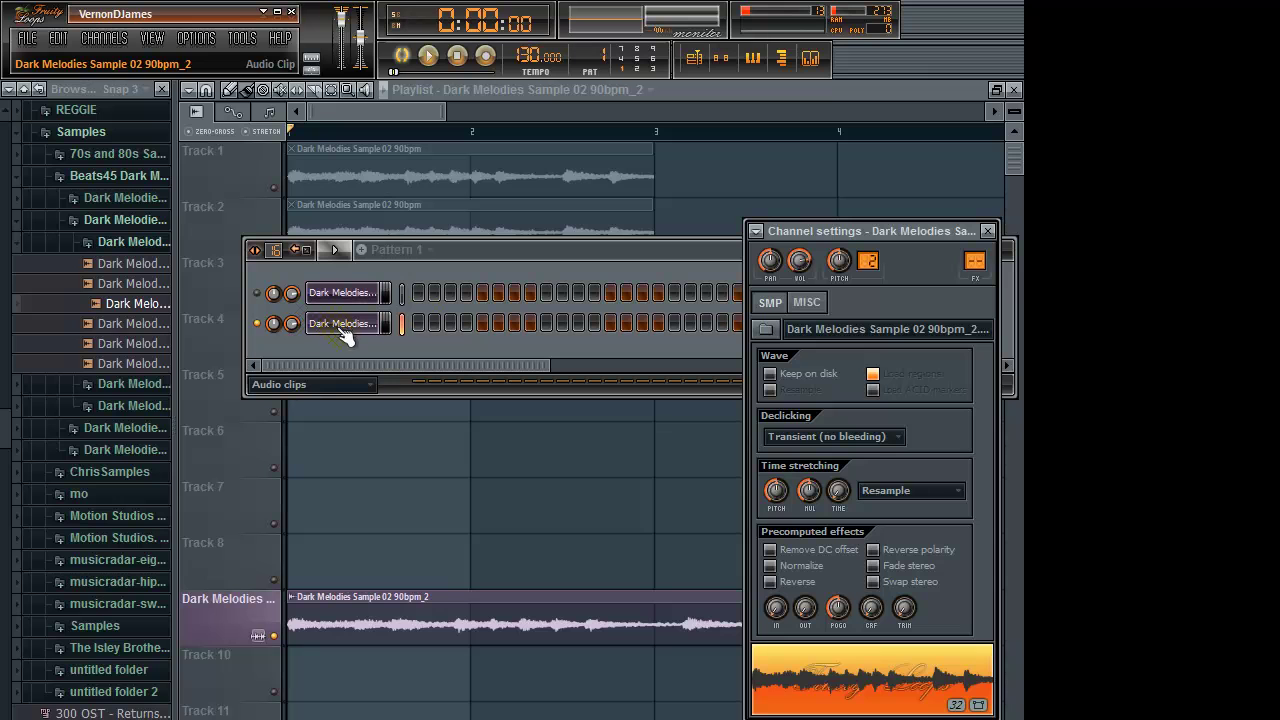
left_click(988, 231)
Play the Track 9 clip with the mixer shown and toggle the typing keyboard to piano option.
left_click(806, 55)
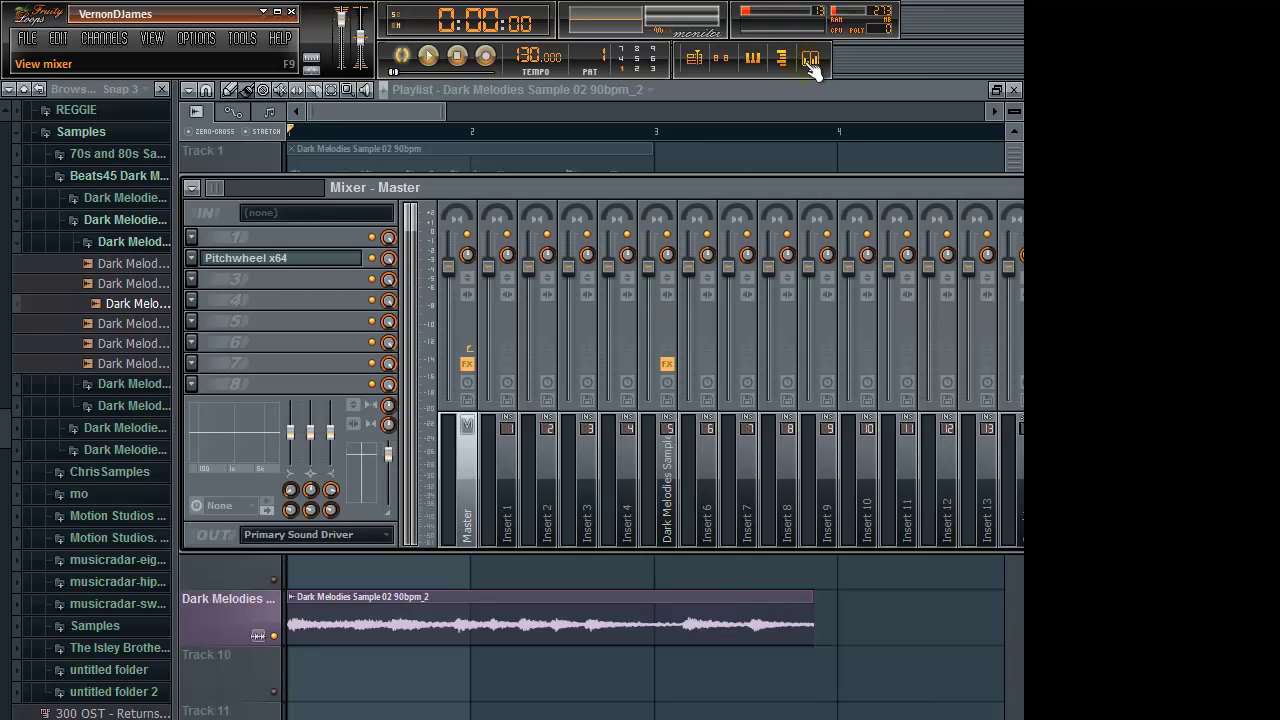
left_click(428, 55)
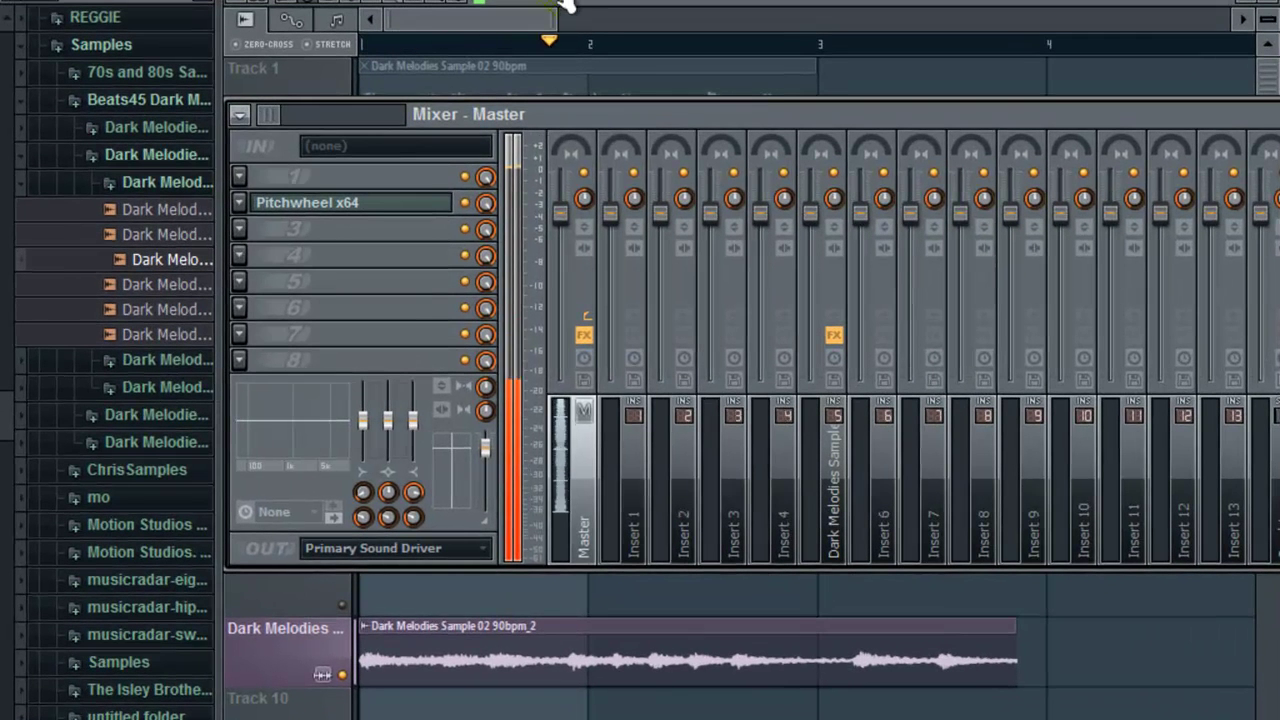
left_click(240, 0)
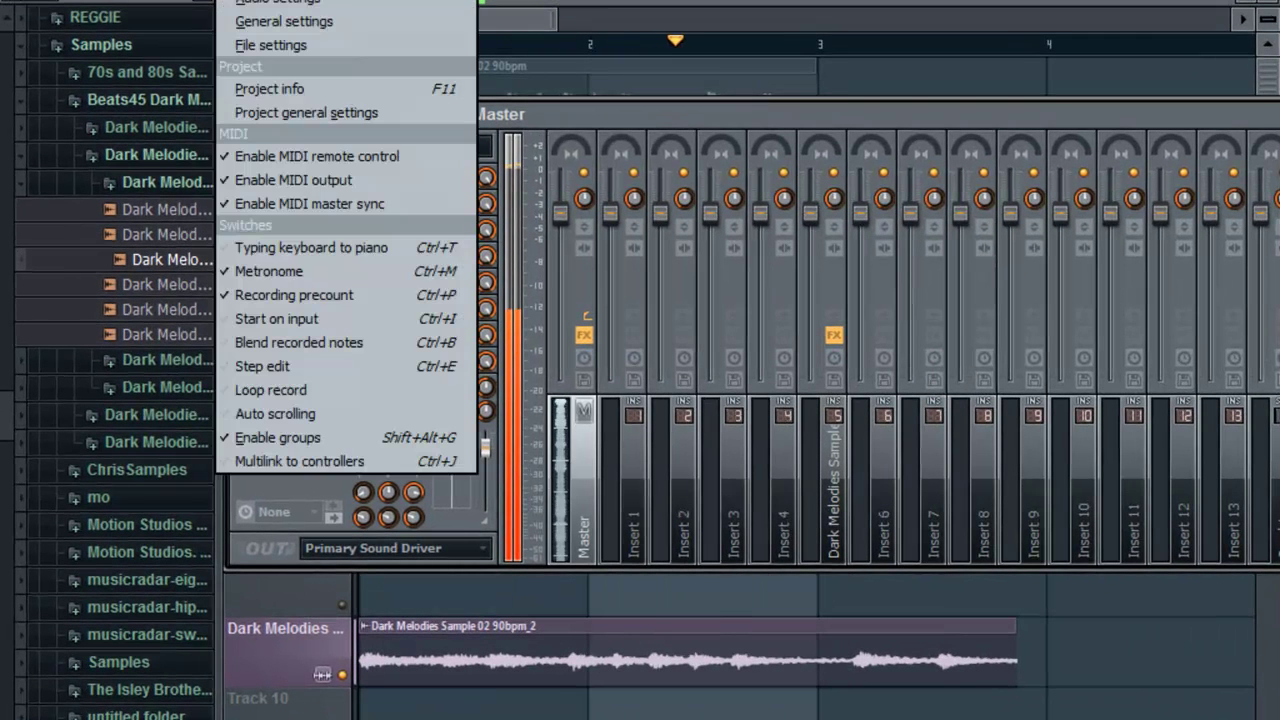
left_click(320, 248)
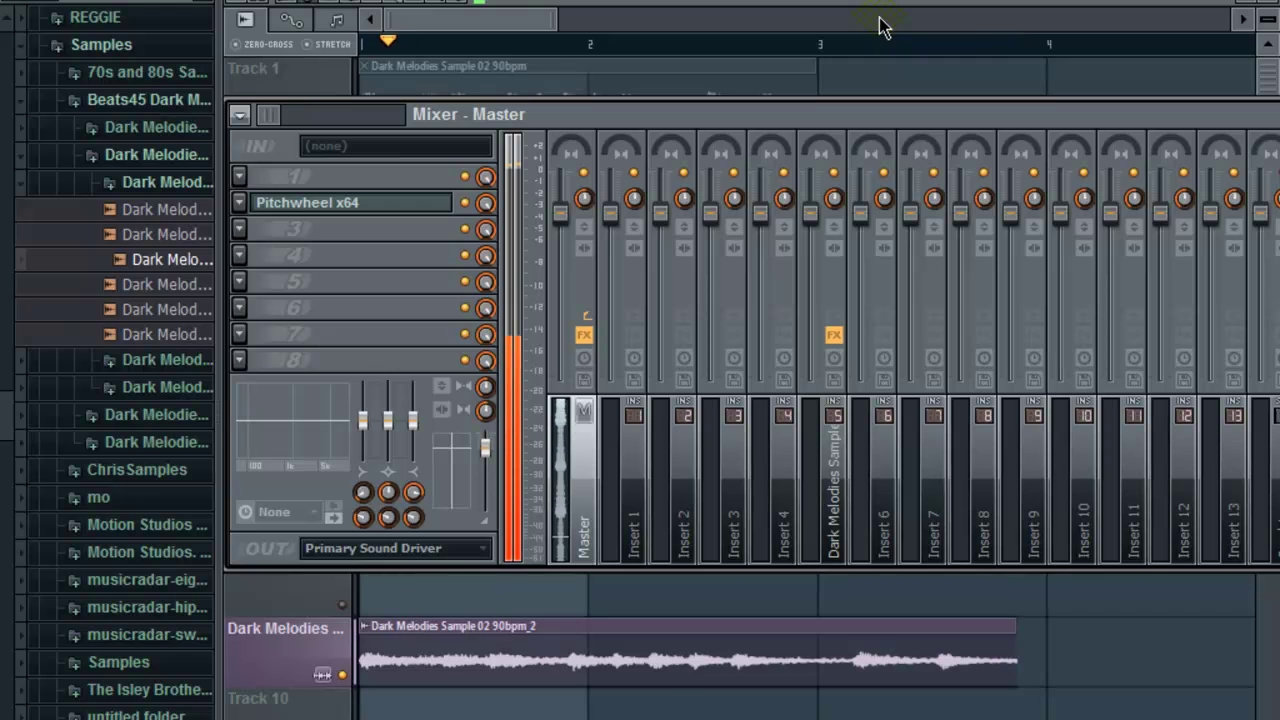
Open Pitchwheel x64 on mixer track 5 and turn its pitch wheel to -7.
left_click(845, 512)
left_click(318, 180)
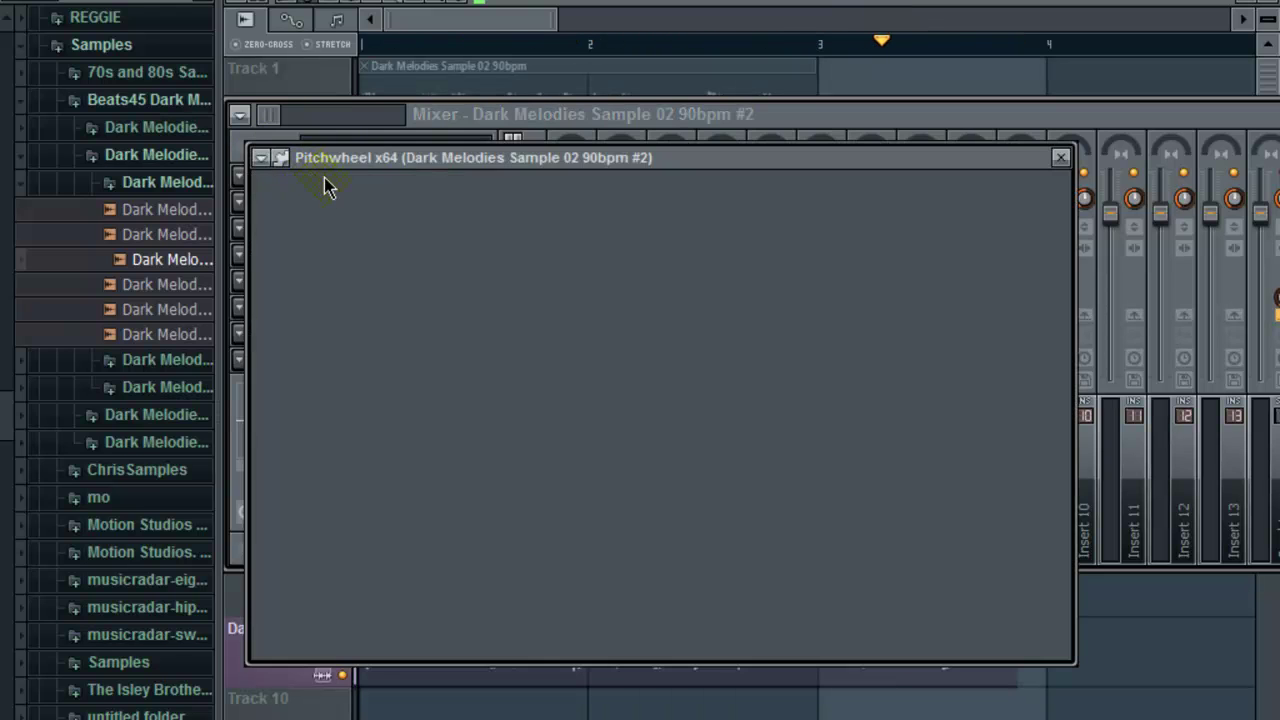
left_click_drag(455, 245, 432, 322)
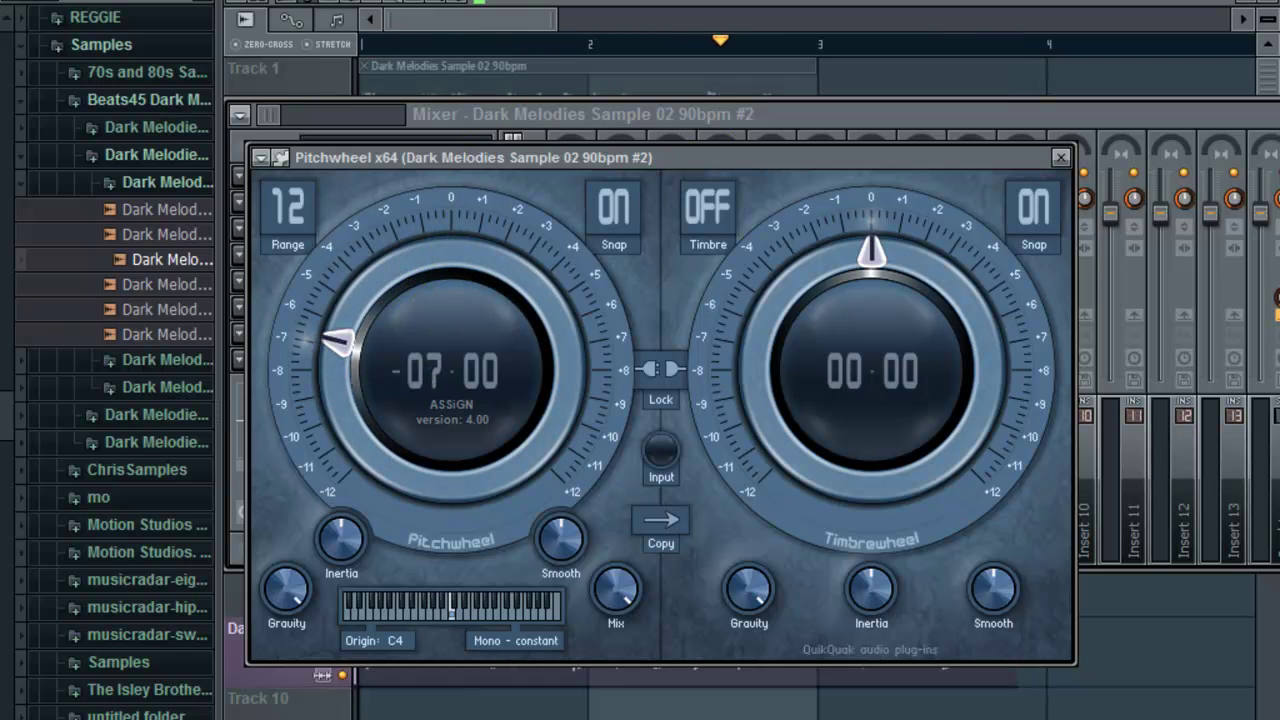
Try routing the Dark Melodies Sample 02 90bpm_2 audio clip to mixer track 7, and close its channel settings.
key("F6")
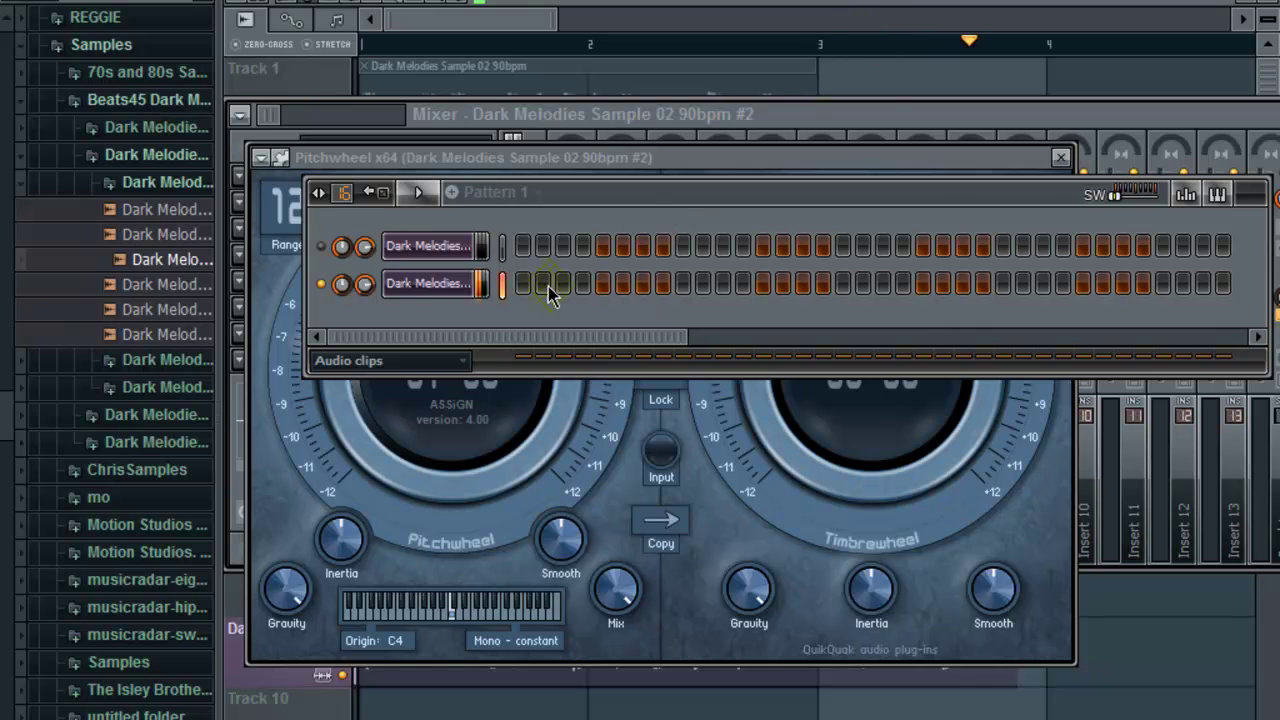
left_click(432, 286)
left_click_drag(1218, 206, 1218, 186)
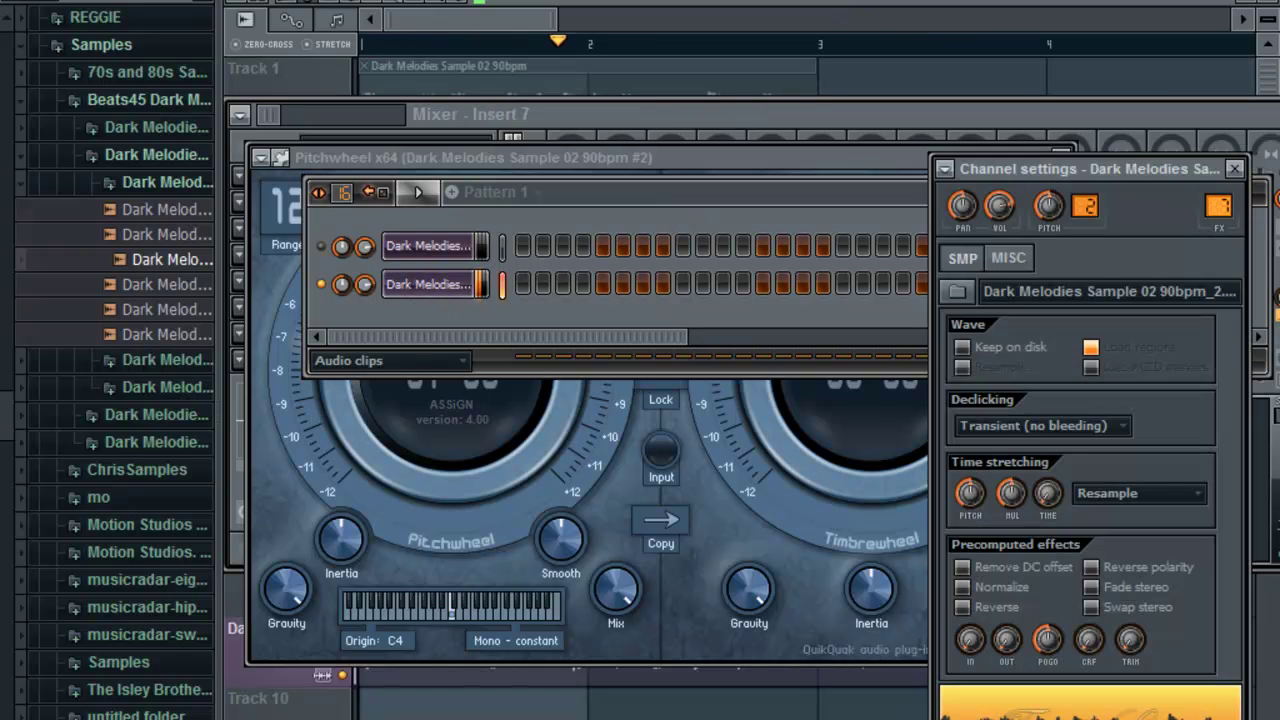
left_click(1235, 168)
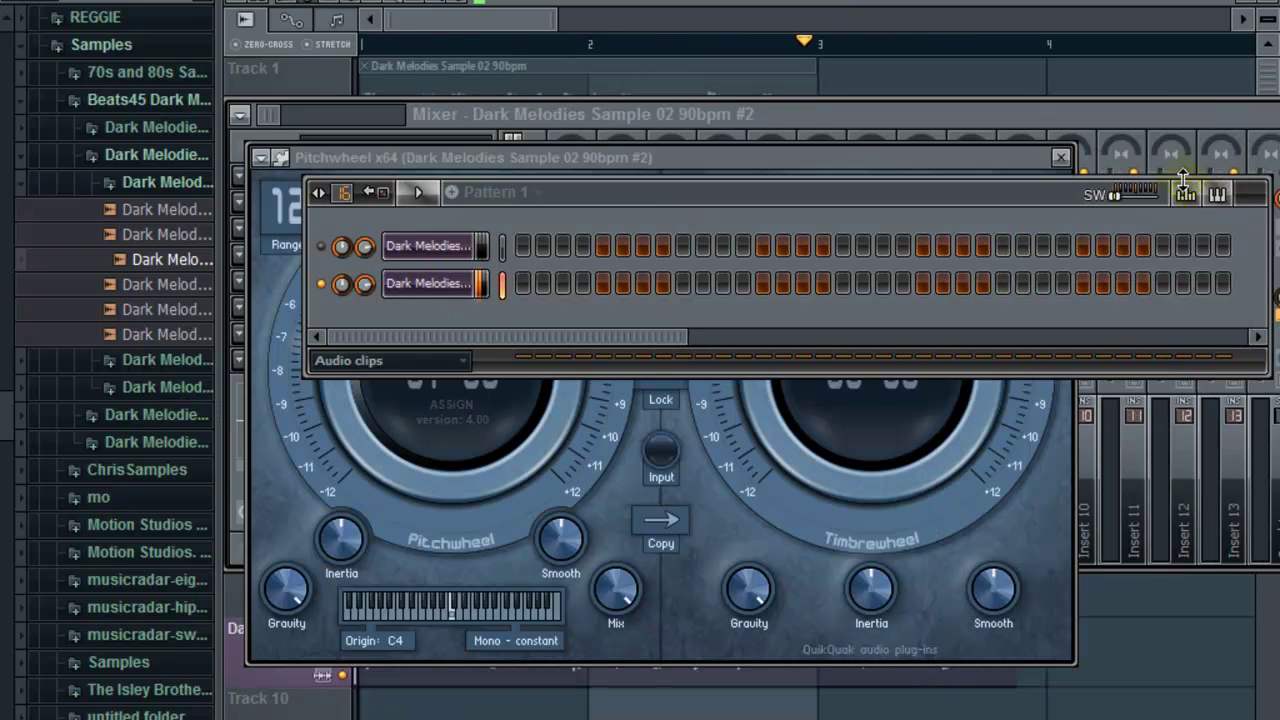
Reopen Pitchwheel x64 from mixer track 5 and turn its pitch wheel to +1.
key("F9")
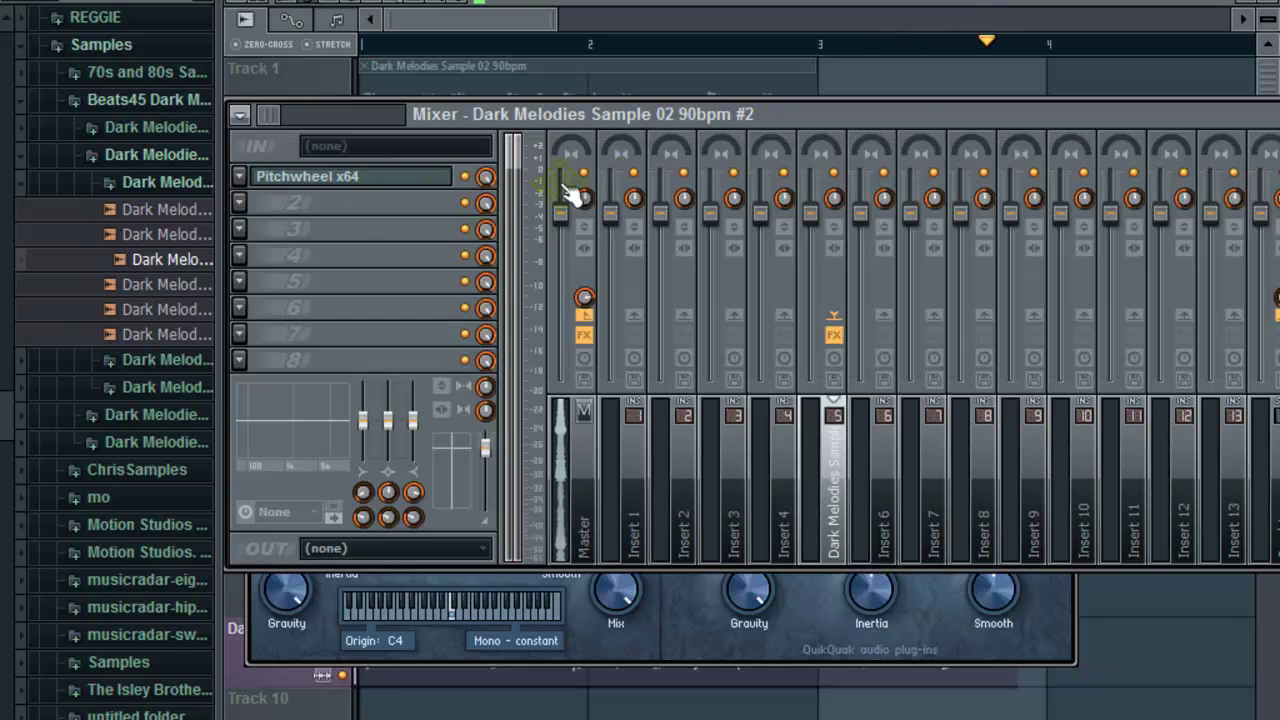
left_click(335, 190)
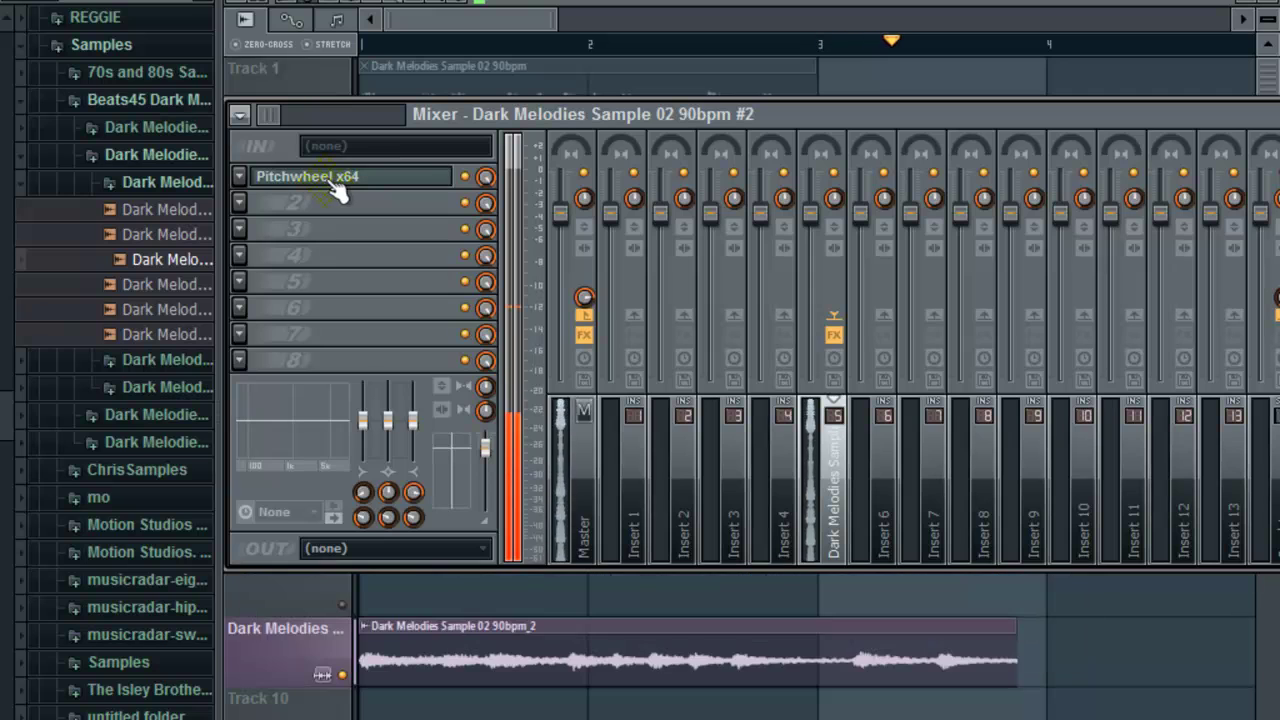
left_click(336, 190)
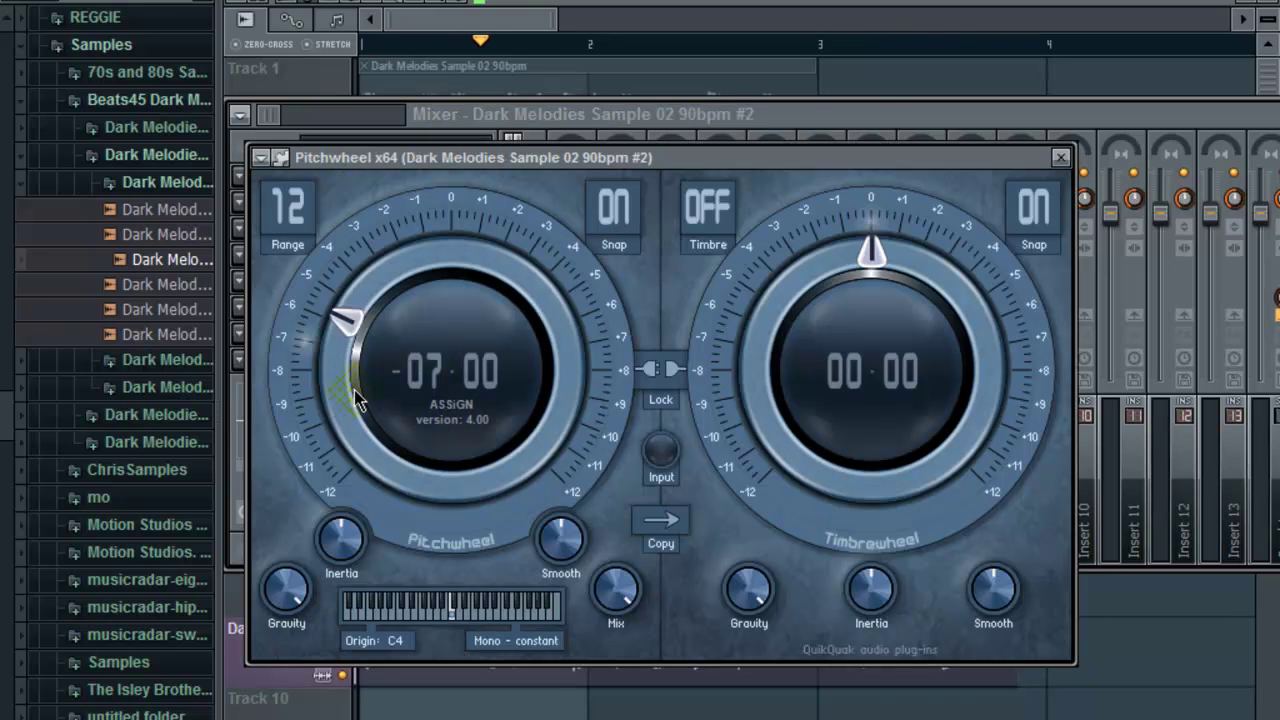
left_click(350, 343)
left_click_drag(352, 350, 395, 373)
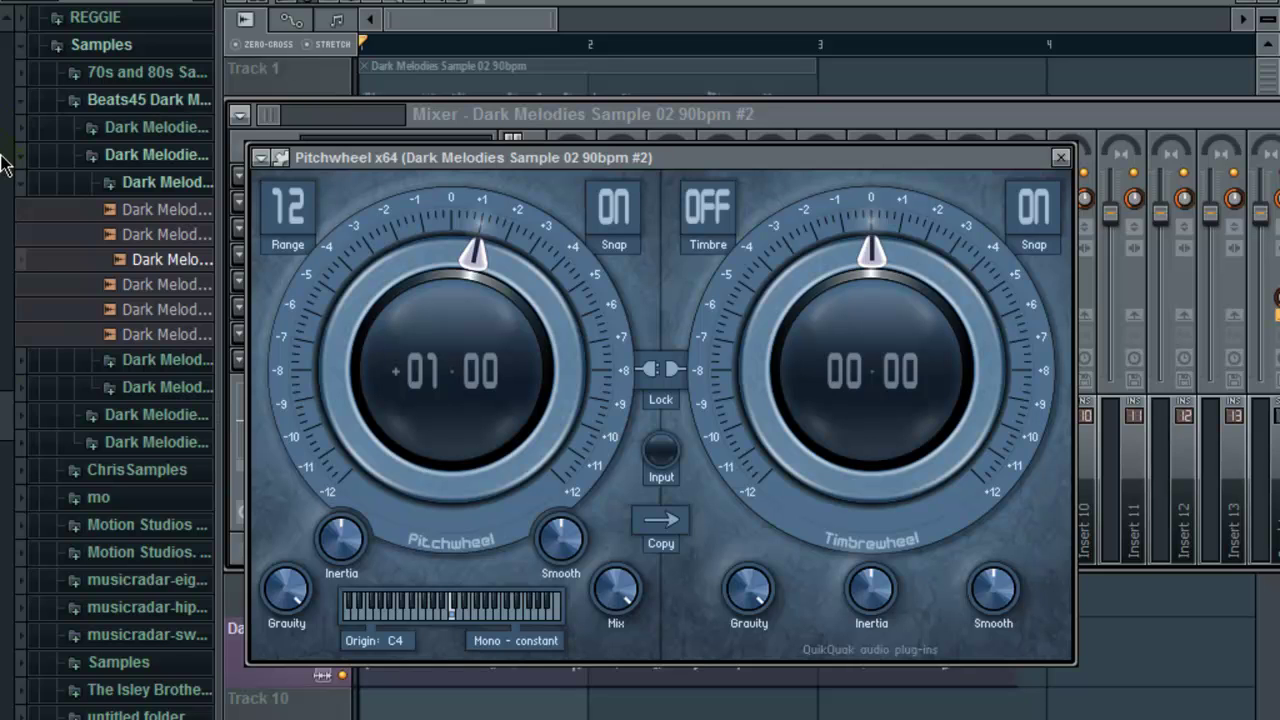
Load the Drop Effect 3 sample from the efx folder of the APLUSpro Drum Kit as a new channel.
left_click_drag(5, 430, 5, 100)
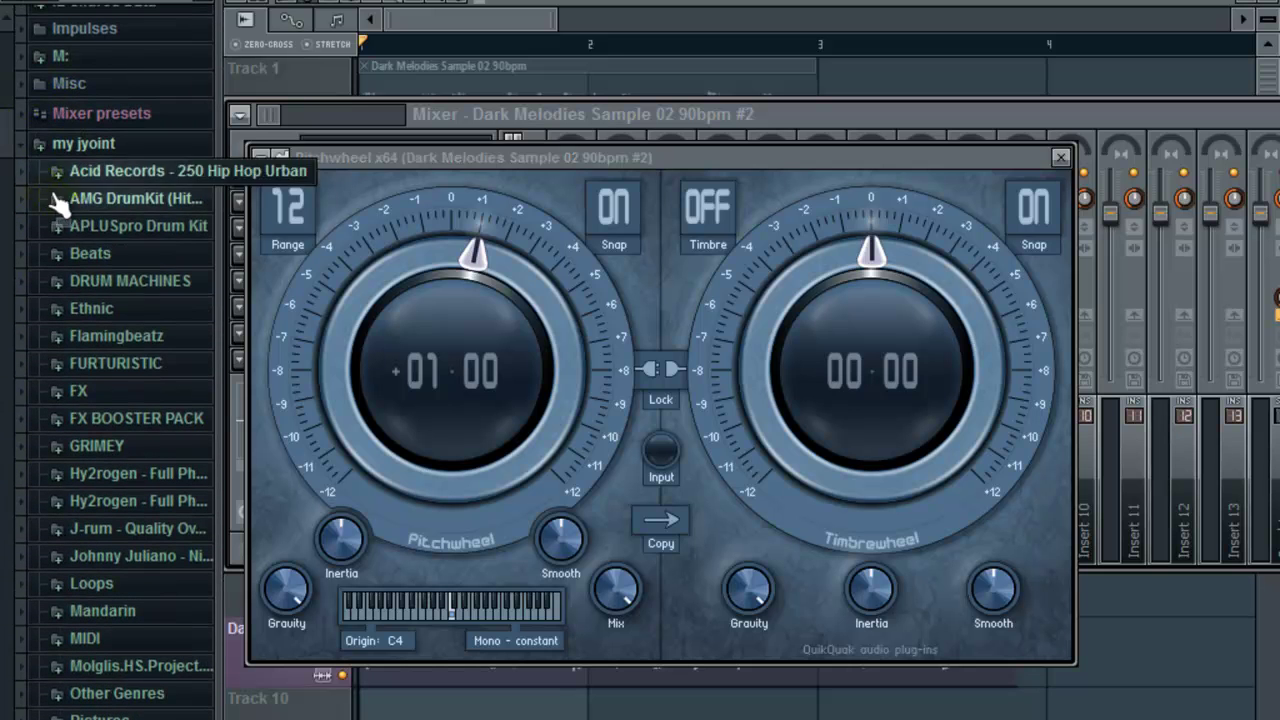
left_click(128, 228)
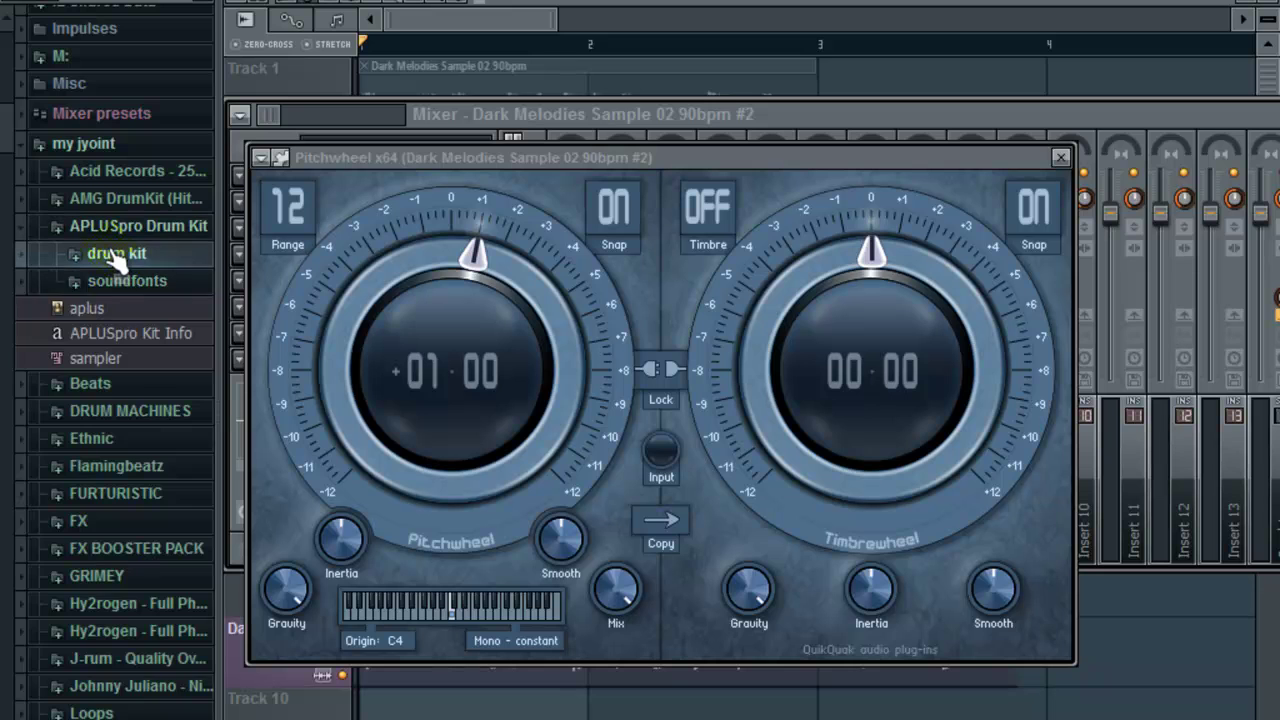
left_click(125, 253)
left_click(118, 364)
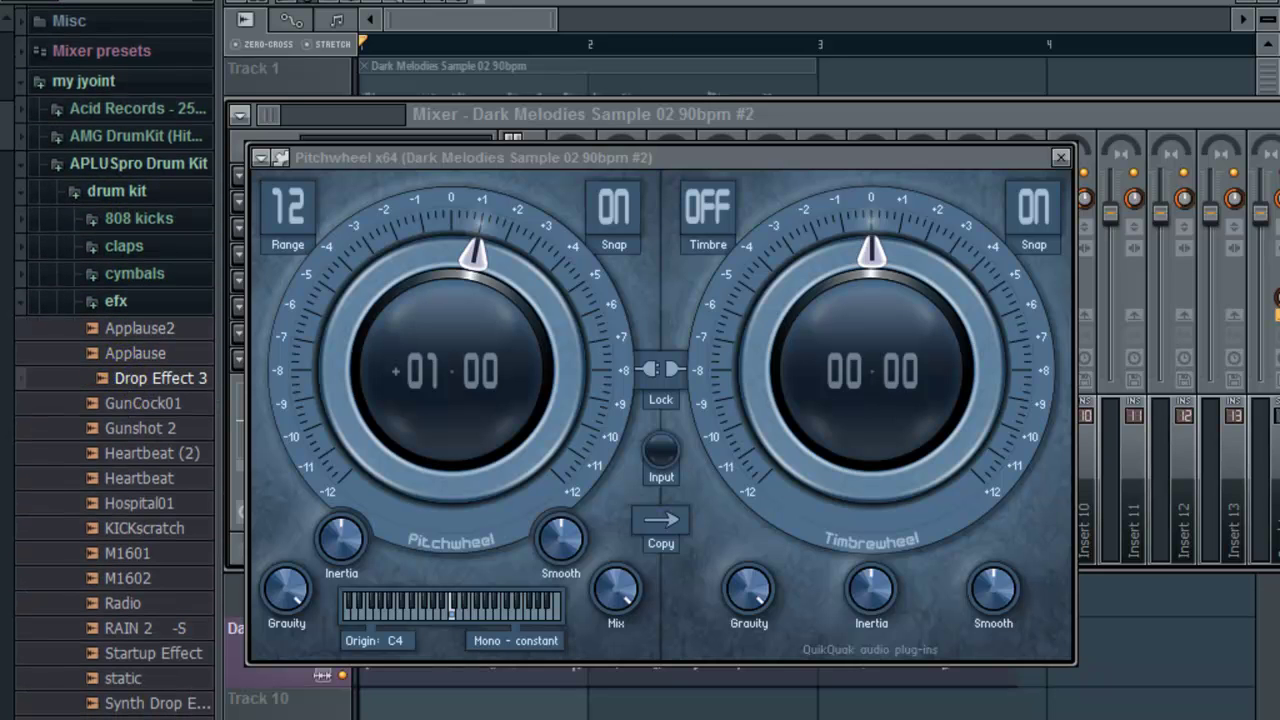
key("F6")
left_click_drag(163, 371, 413, 318)
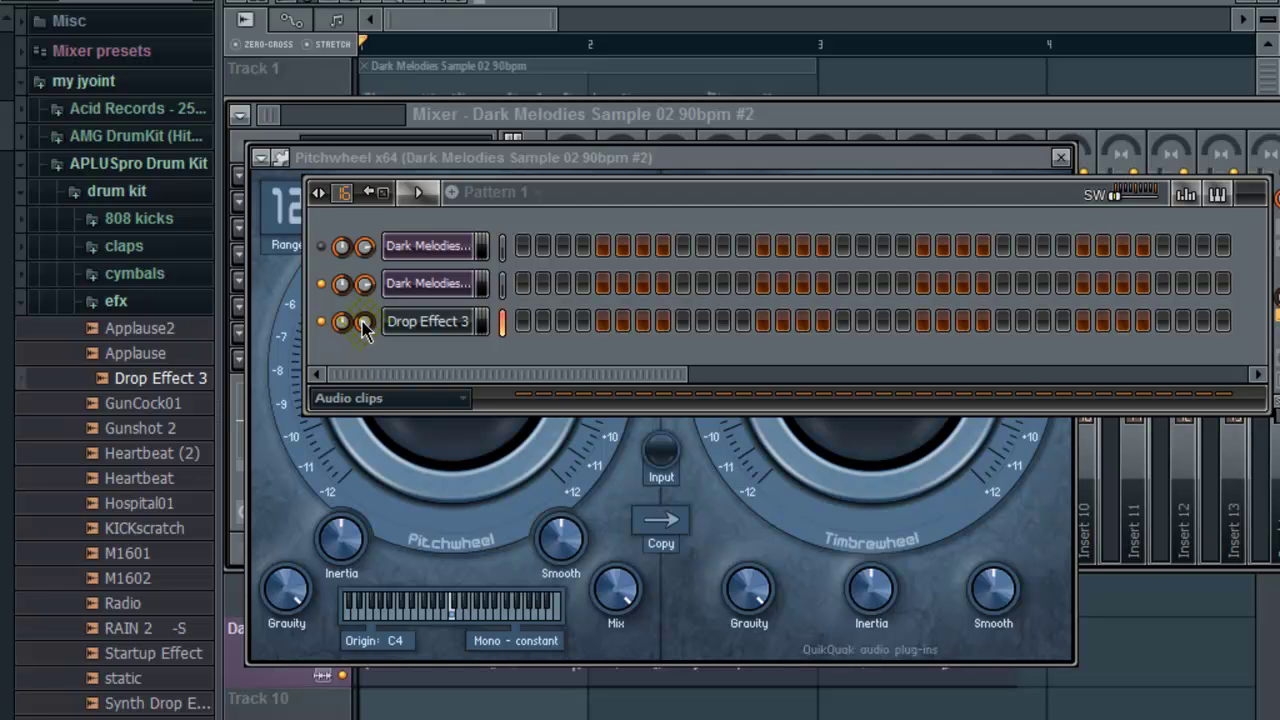
Inspect the function and miscellaneous settings of the Drop Effect 3 channel and close them.
left_click(460, 330)
left_click(1094, 260)
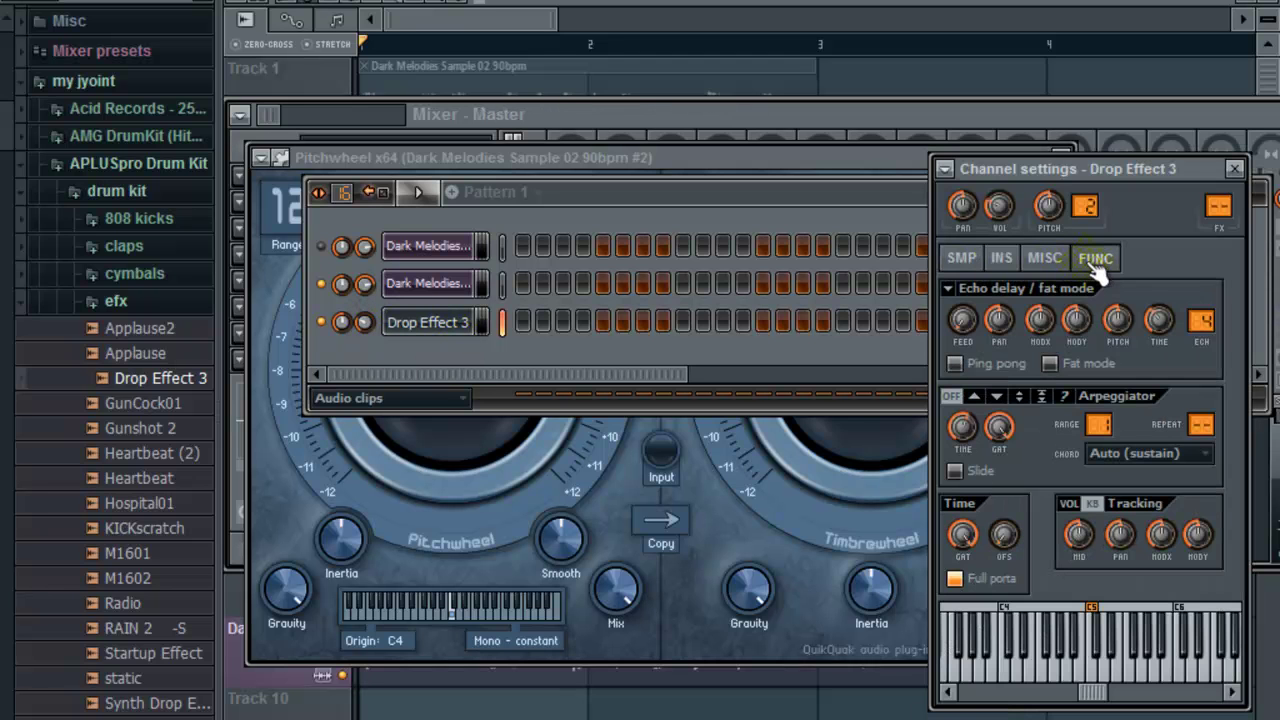
left_click(1044, 259)
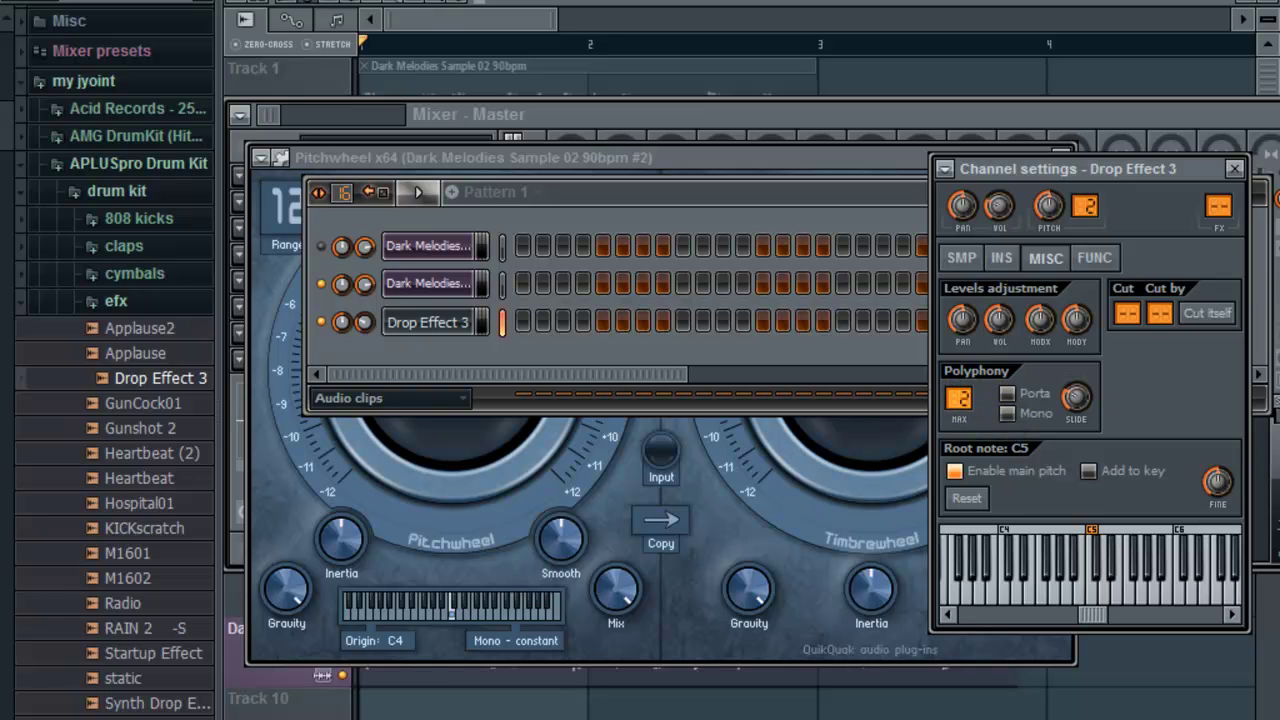
left_click(1234, 168)
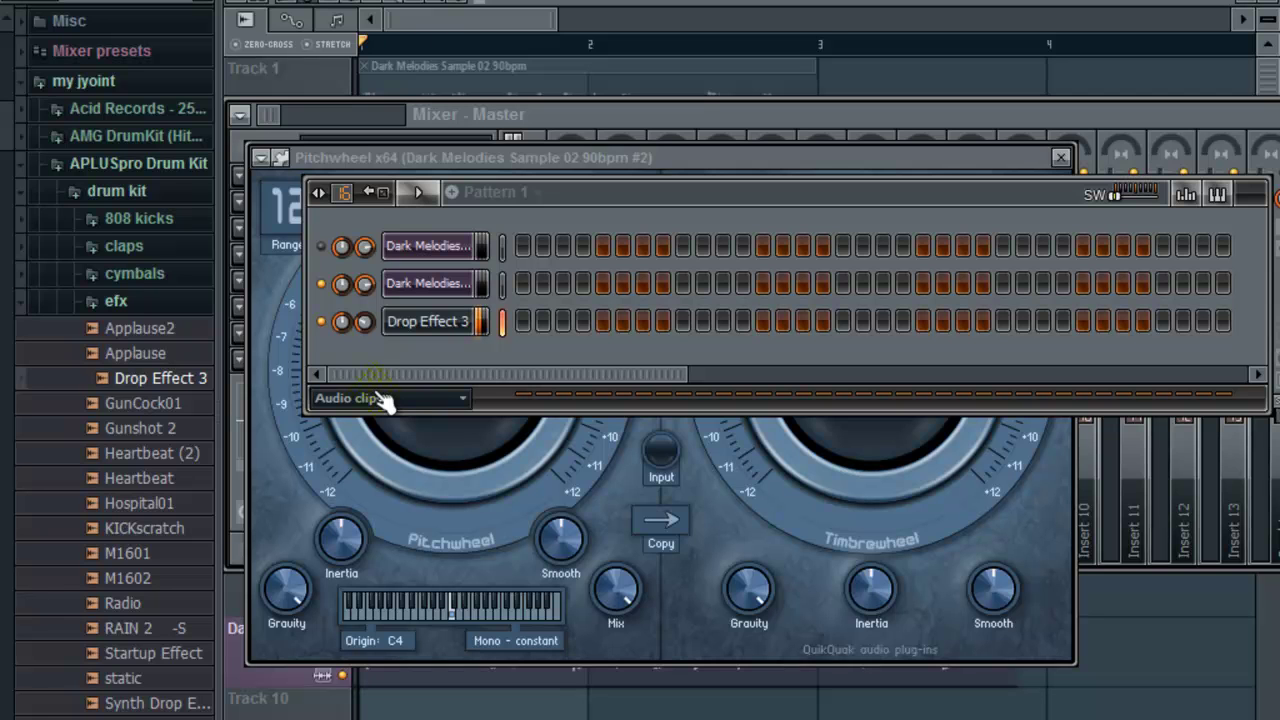
Delete the Drop Effect 3 channel.
right_click(423, 324)
left_click(588, 655)
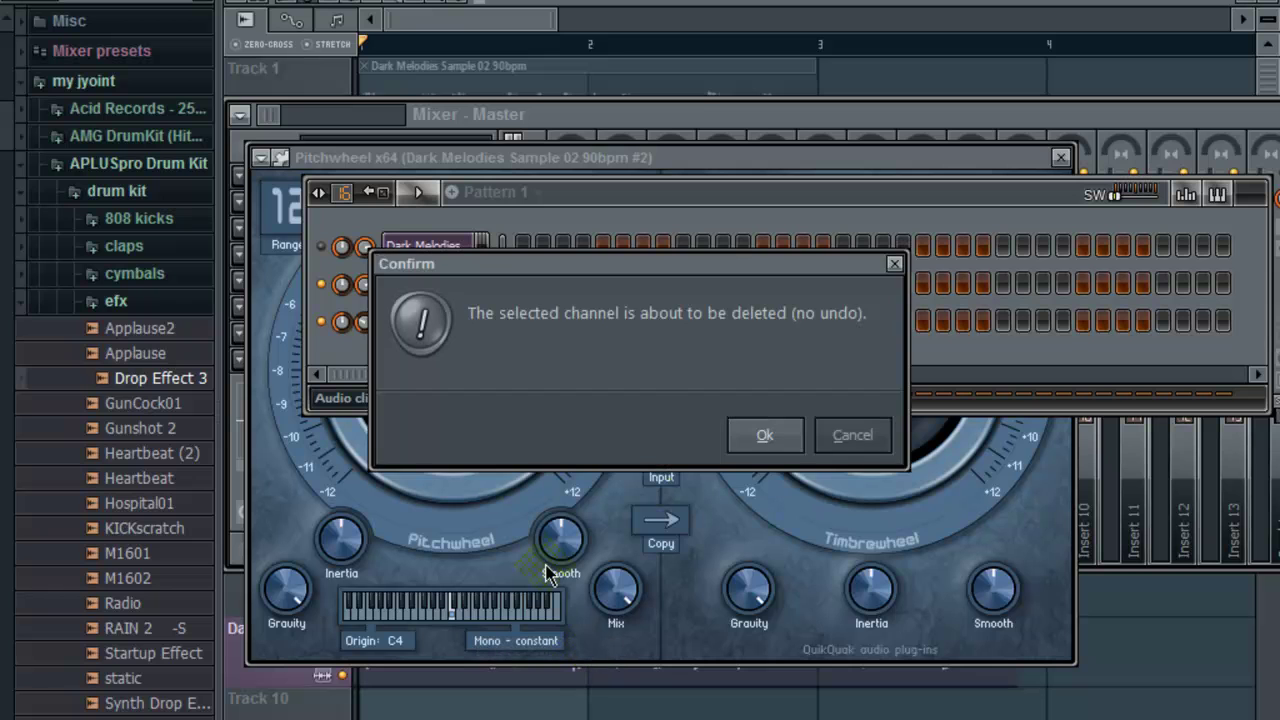
left_click(806, 440)
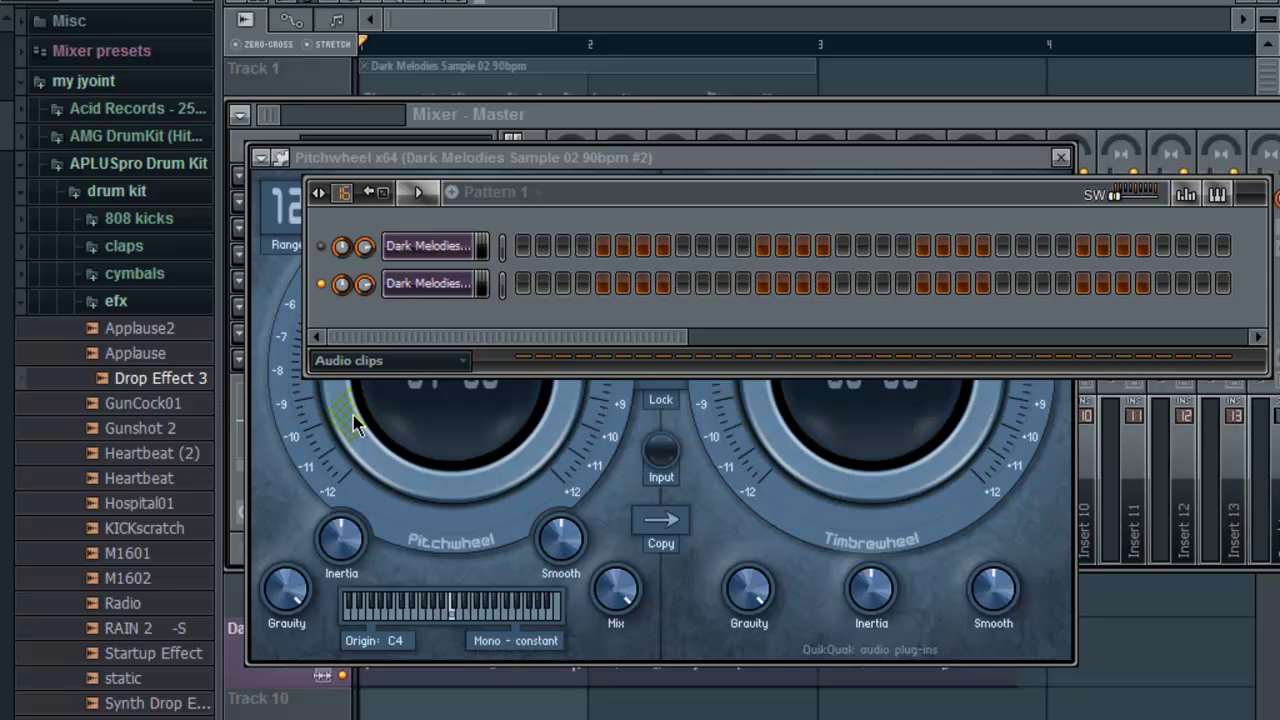
Play the clip while turning the Pitchwheel pitch to -12 and then to -3, and stop playback.
left_click(797, 656)
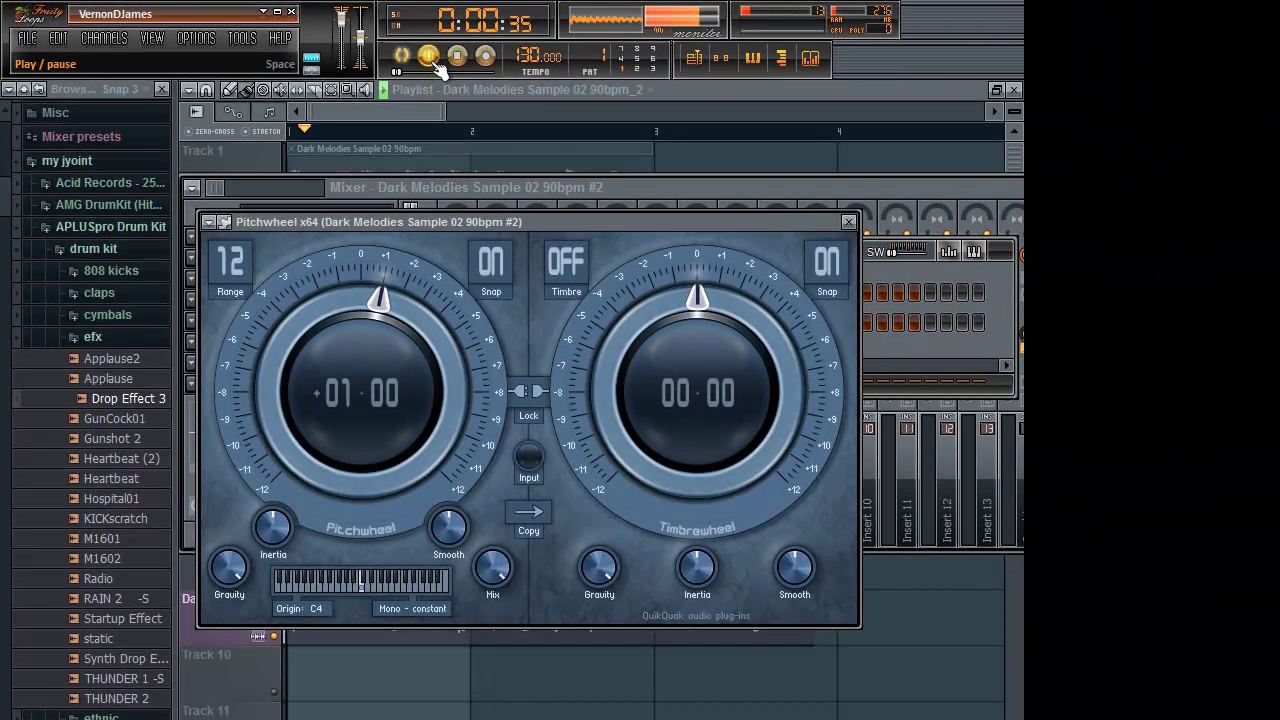
left_click_drag(396, 295, 389, 437)
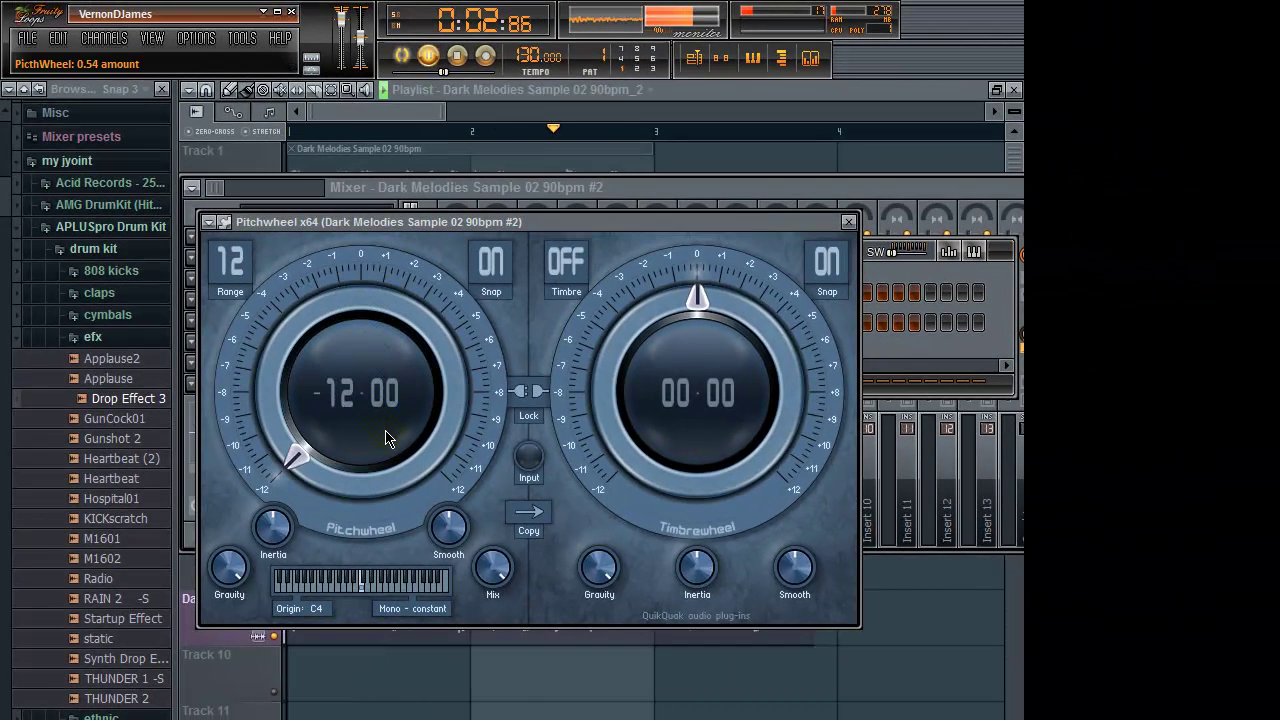
left_click_drag(320, 490, 255, 346)
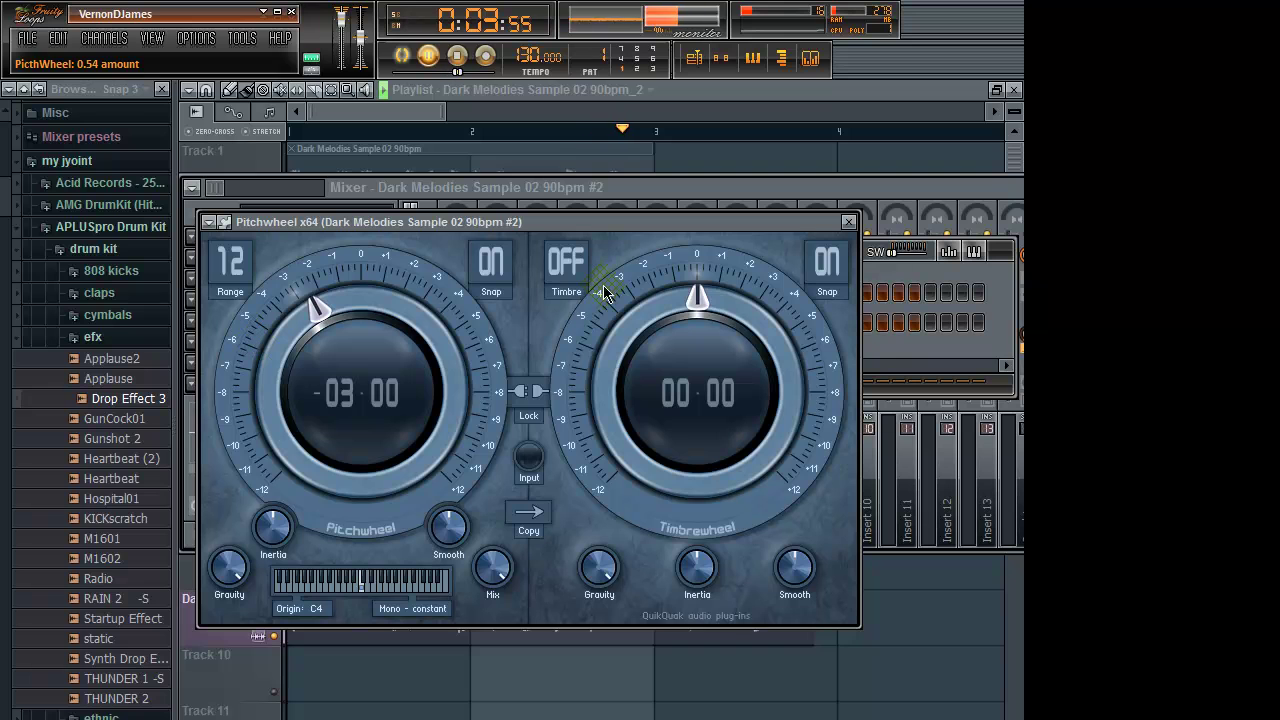
left_click(457, 57)
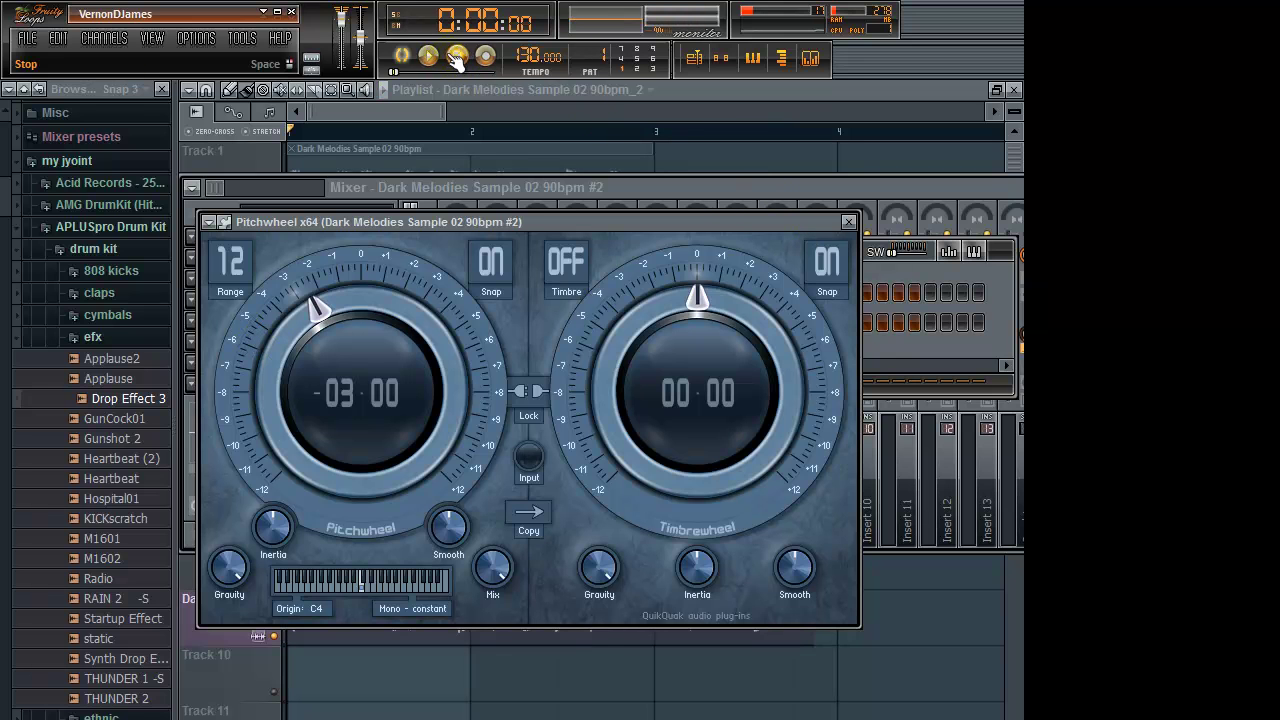
Close Pitchwheel and remove the Dark Melodies Sample 02 90bpm_2 clip from its playlist track.
left_click(848, 221)
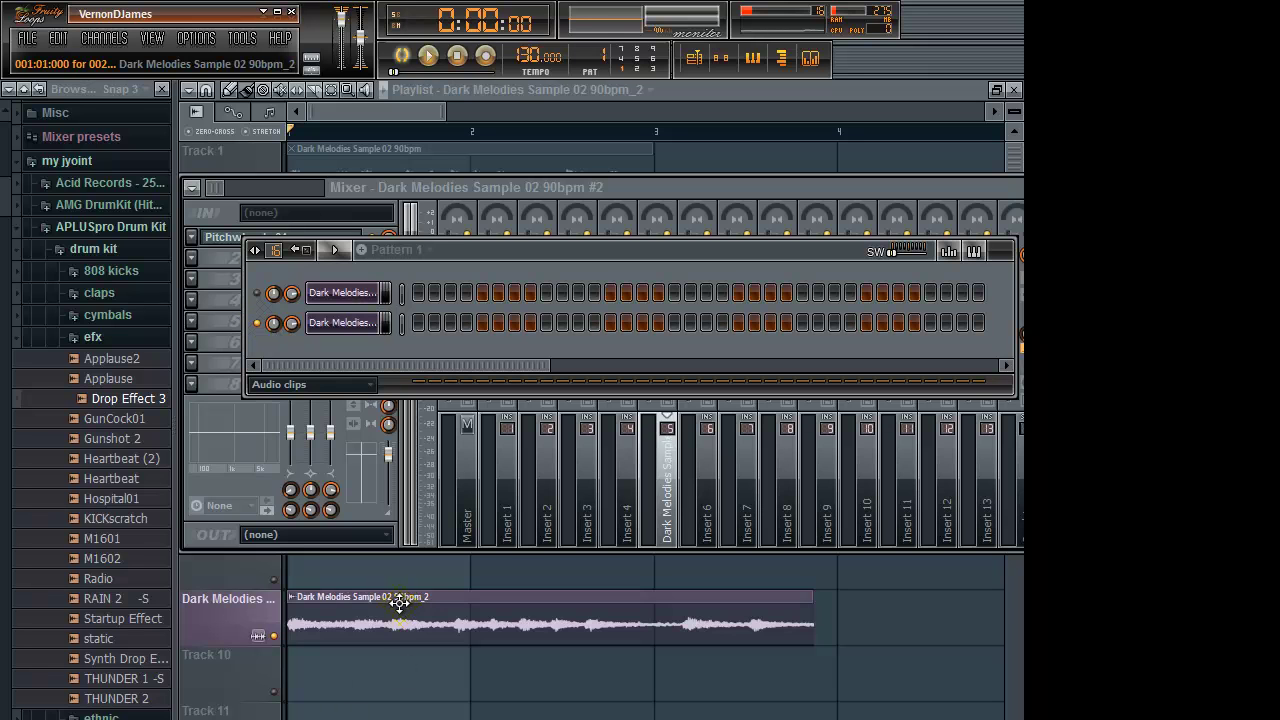
left_click(680, 89)
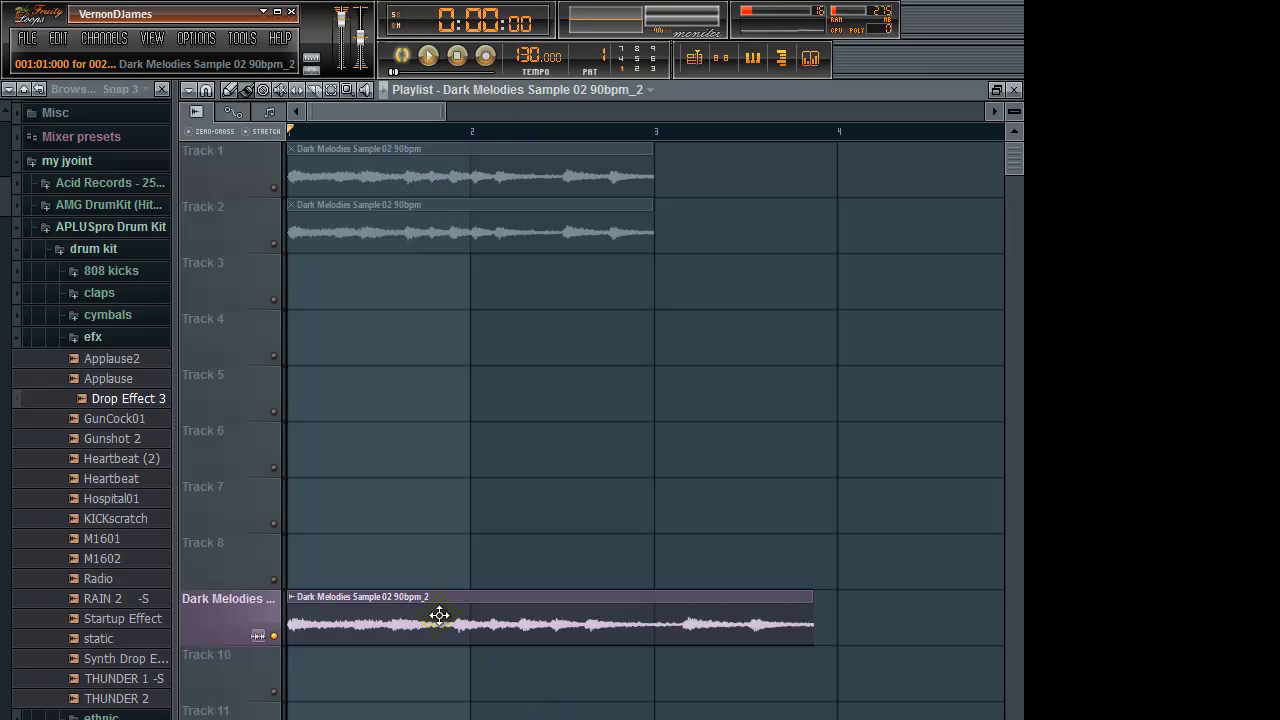
right_click(375, 611)
Select the Master track in the mixer and delete the Dark Melodies Sample 02 90bpm_2 audio clip channel.
left_click(809, 60)
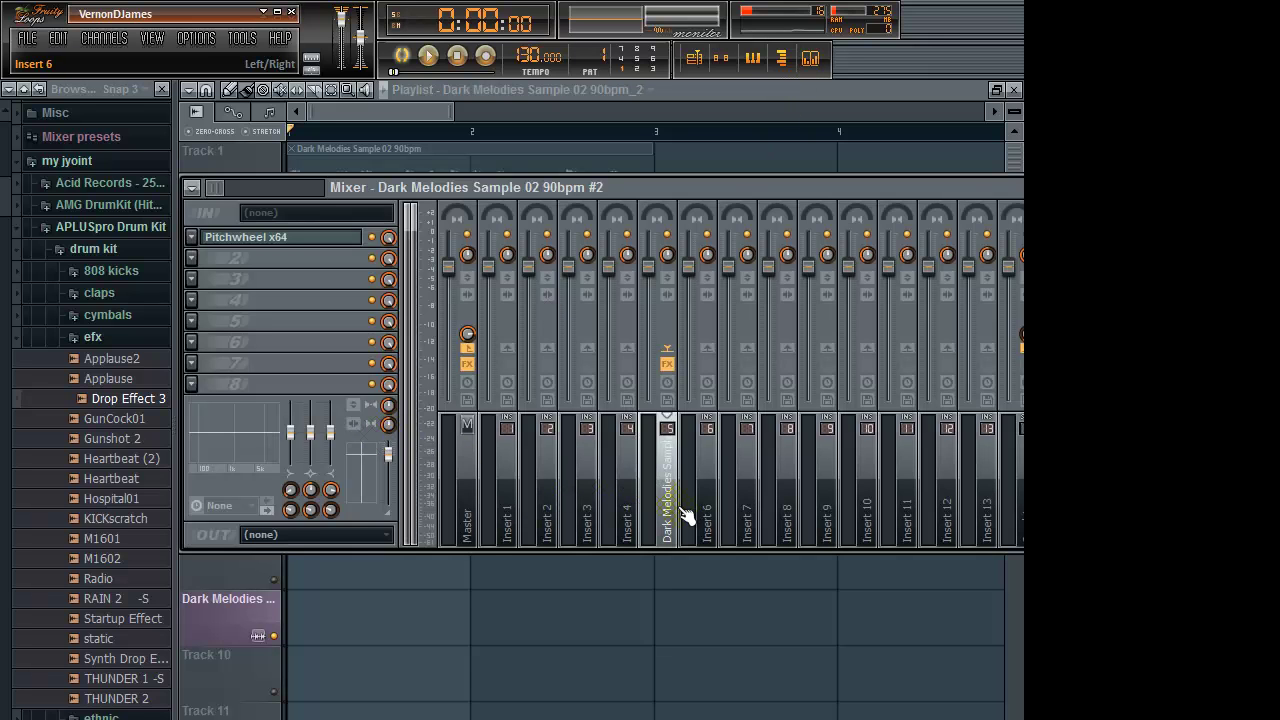
left_click(470, 476)
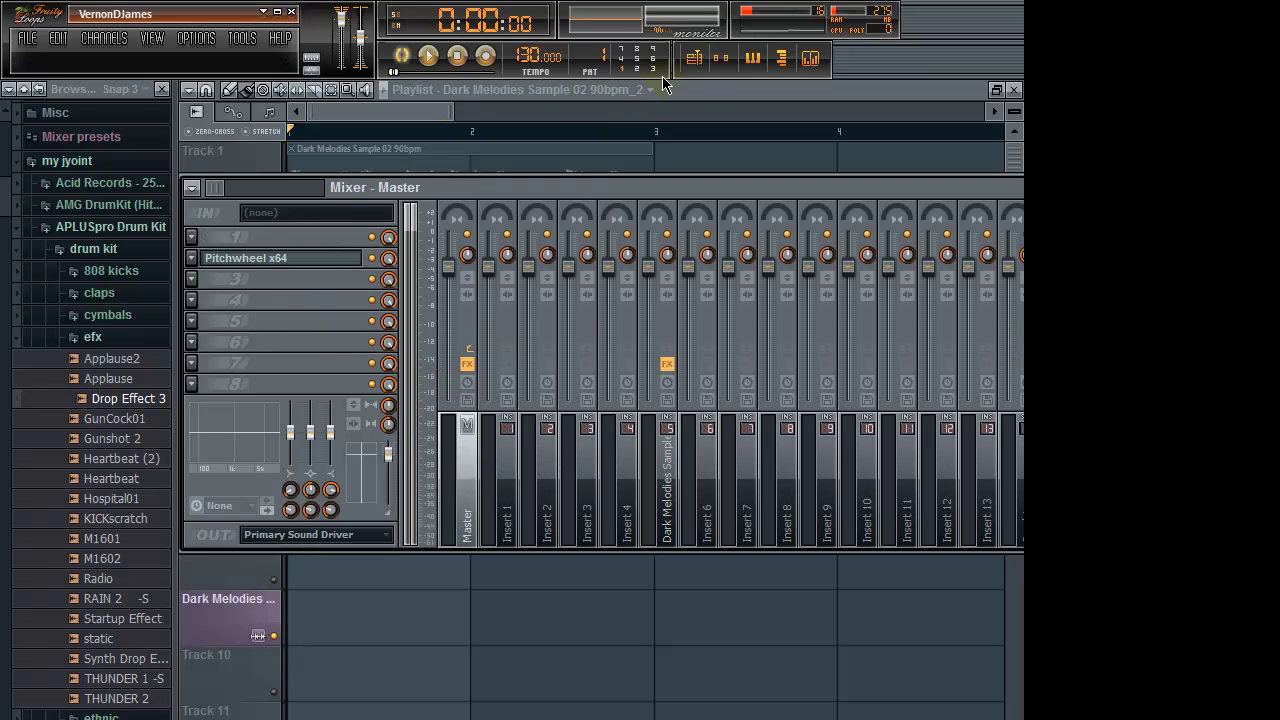
left_click(722, 60)
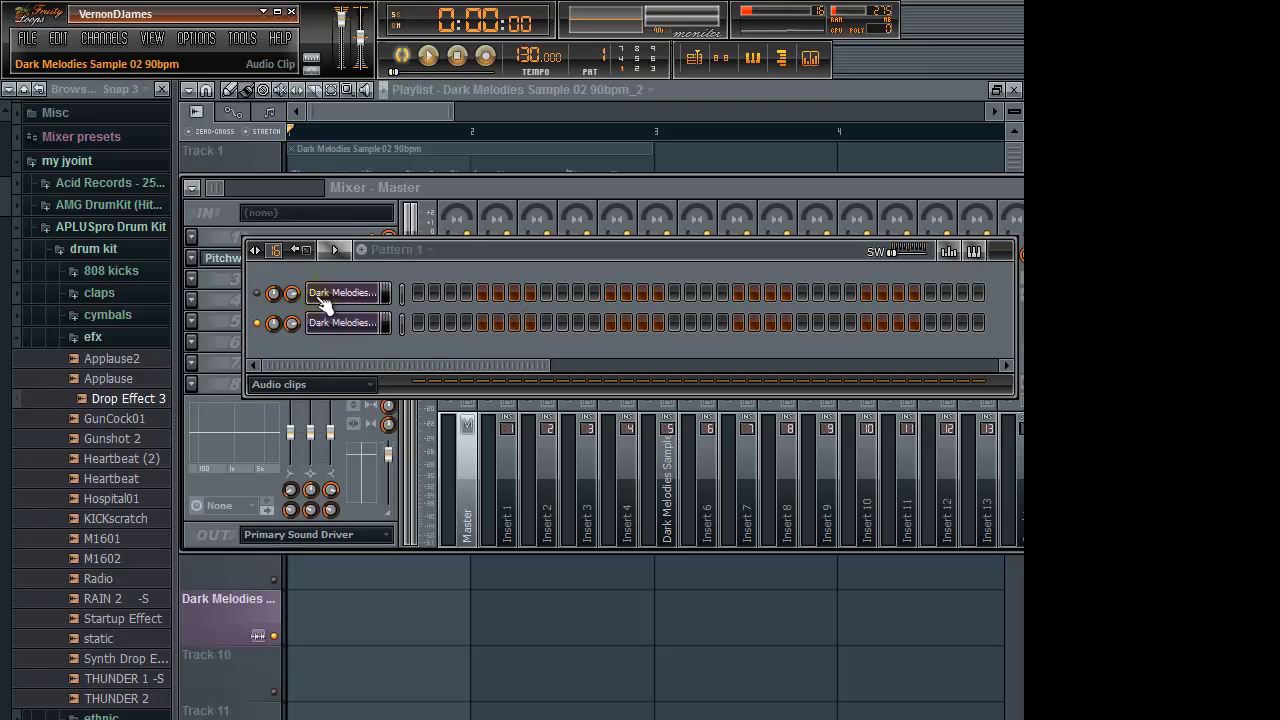
right_click(342, 322)
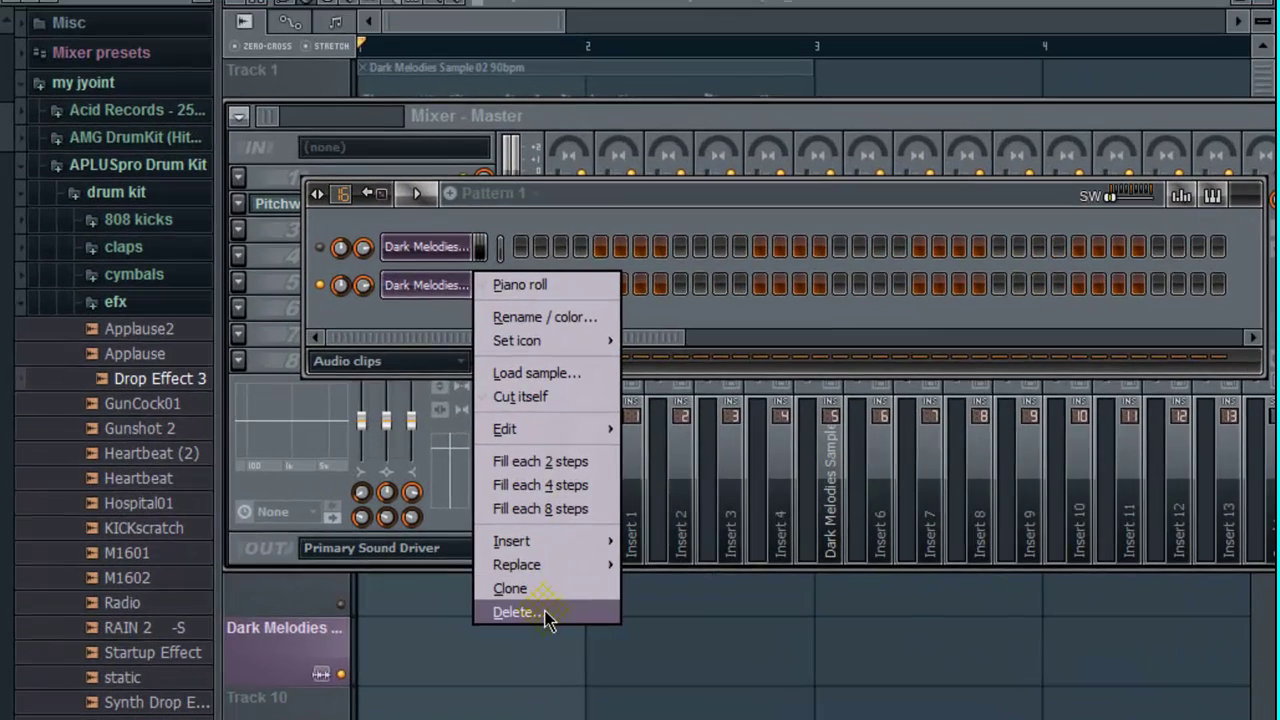
left_click(439, 591)
left_click(766, 434)
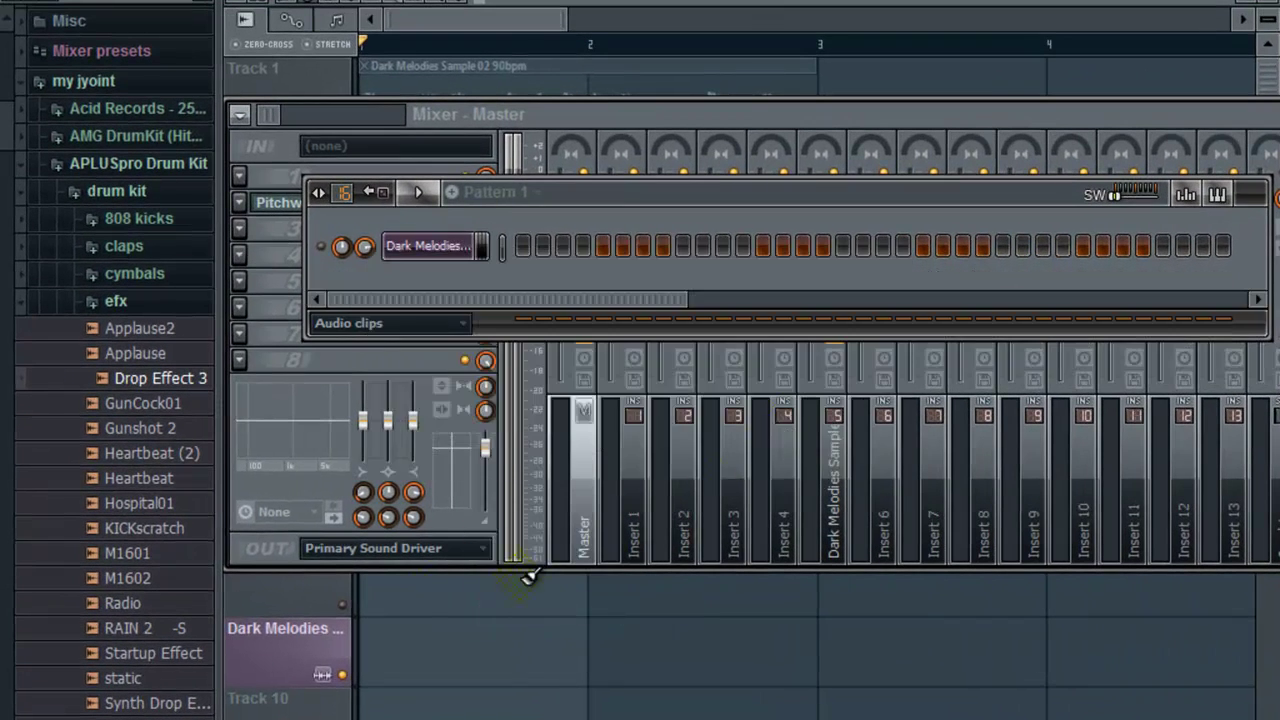
Unmute the remaining Dark Melodies channel and Track 1, and delete the duplicate clip on Track 2.
left_click(320, 247)
left_click(697, 8)
right_click(492, 160)
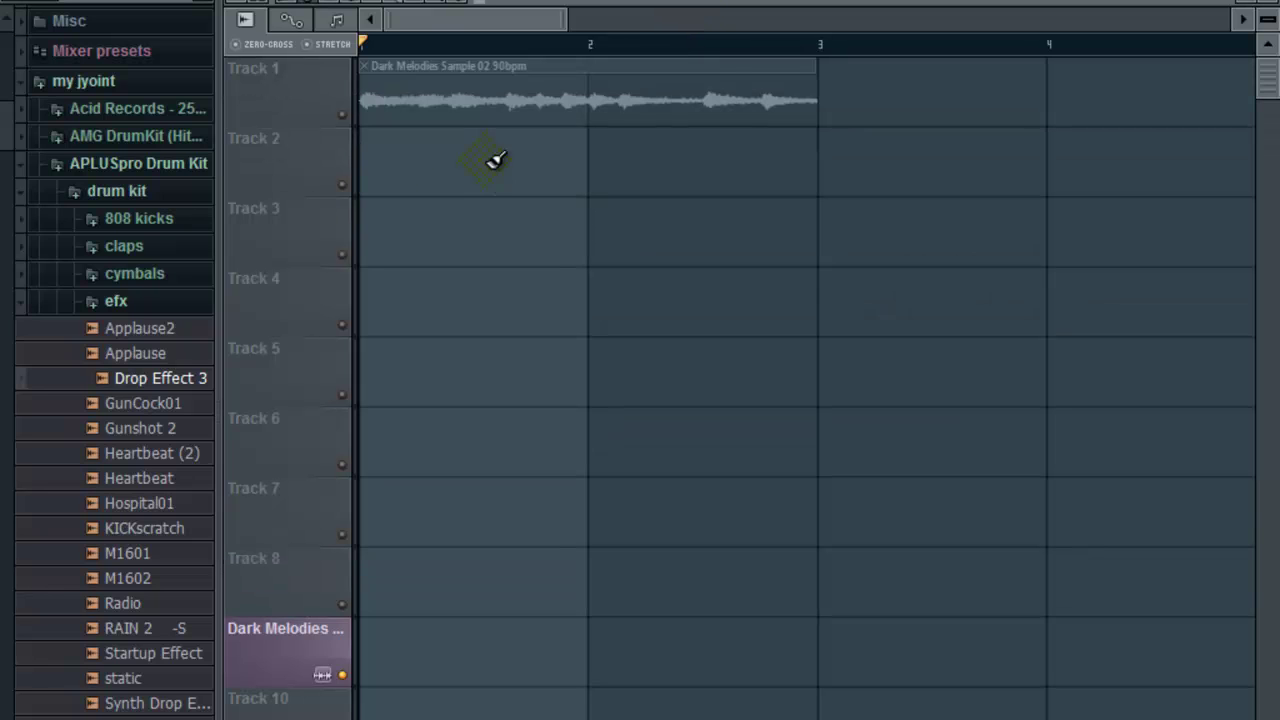
left_click(345, 116)
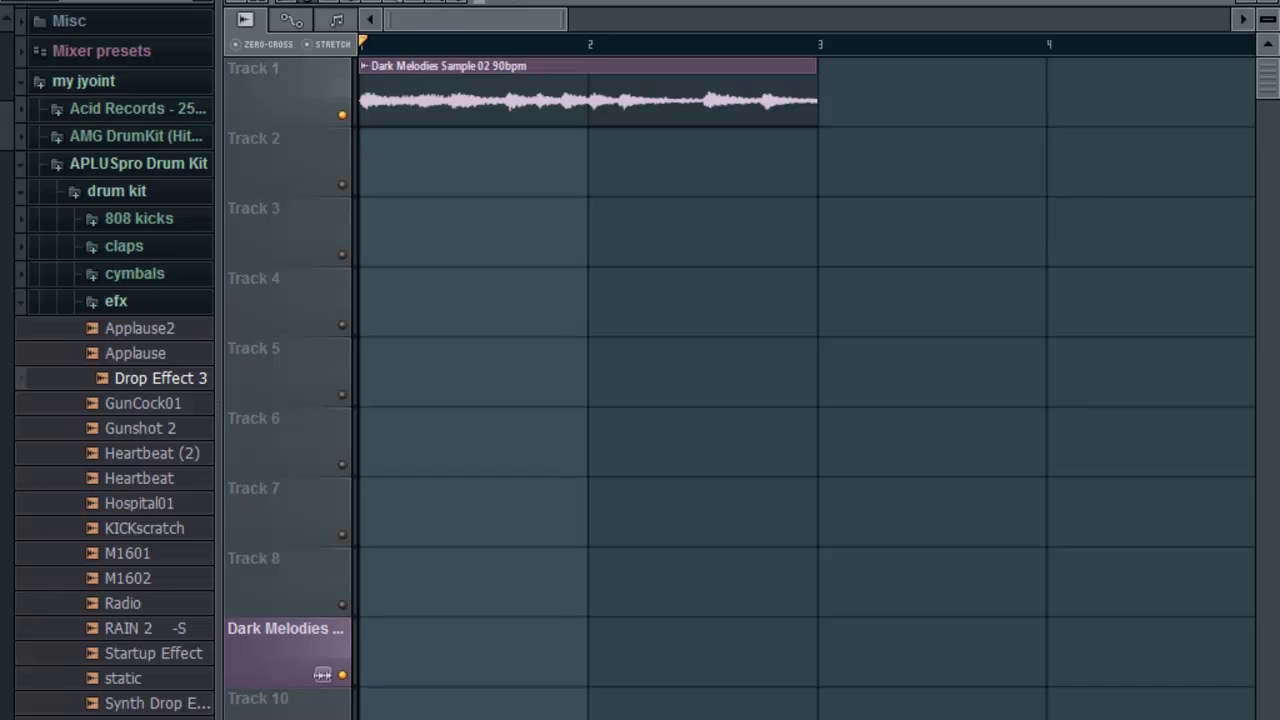
Set the project tempo to the 160 BPM preset and toggle the metronome.
right_click(665, 2)
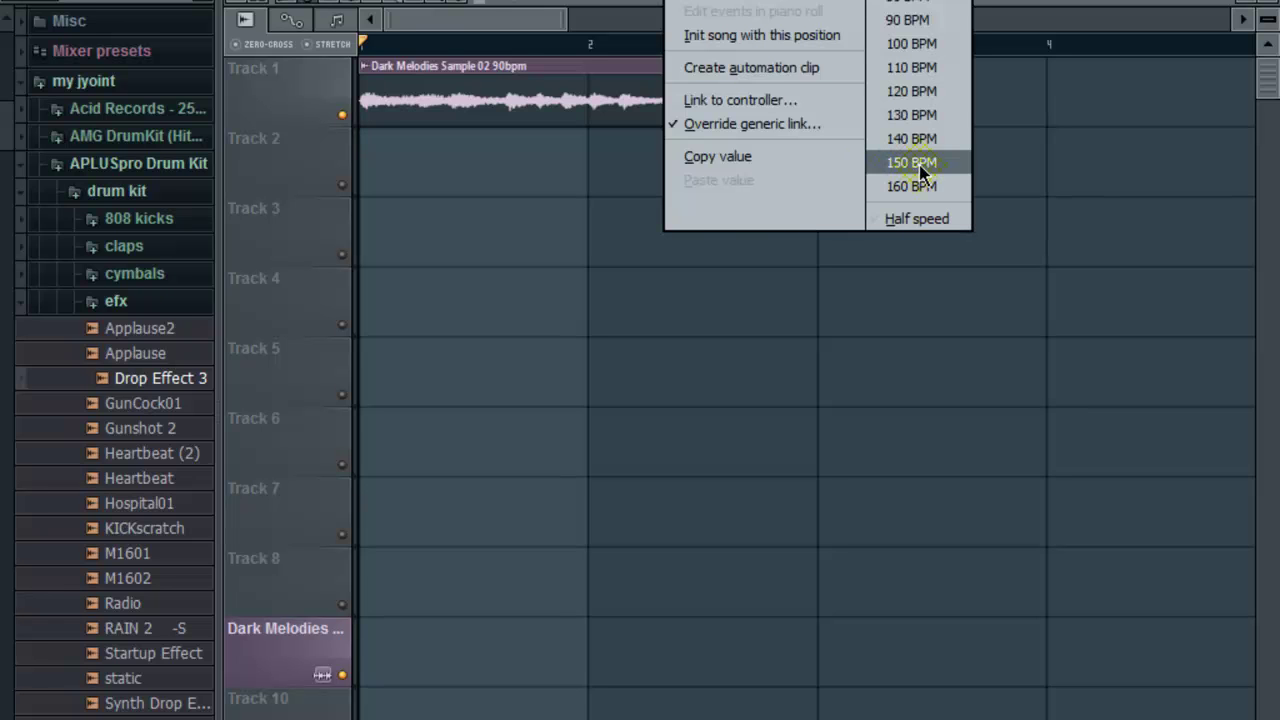
left_click(915, 185)
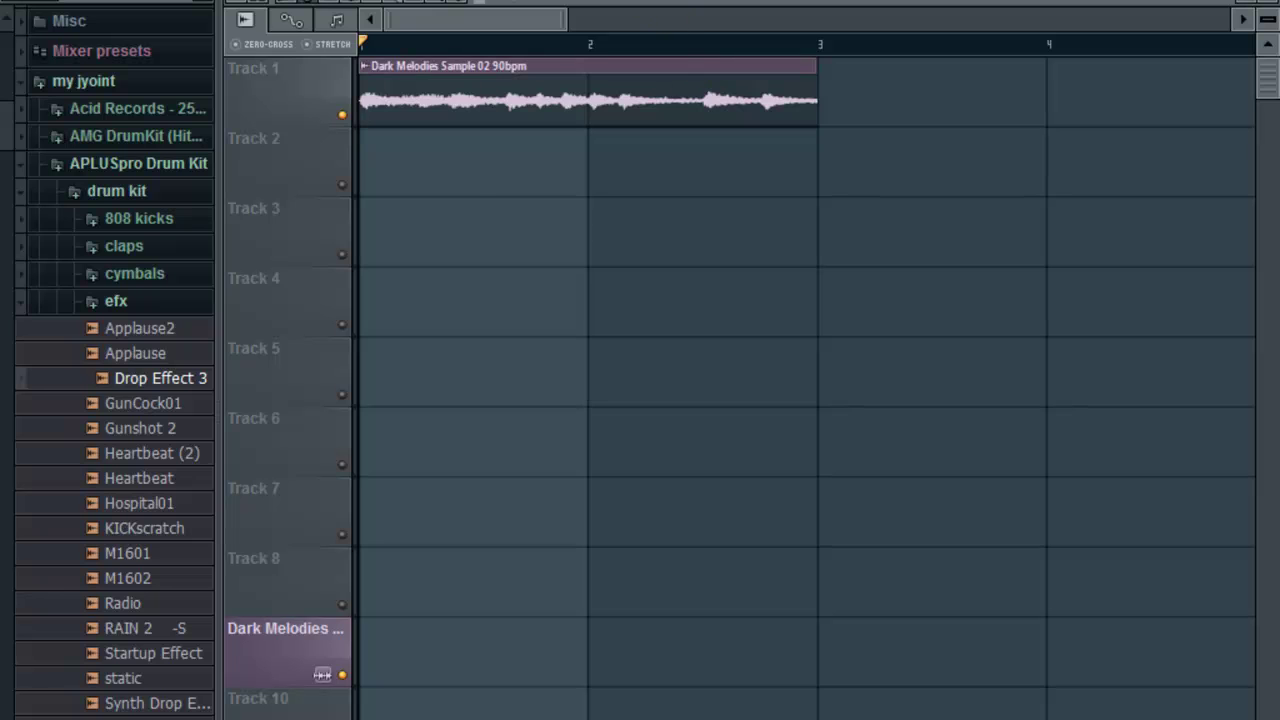
left_click(286, 275)
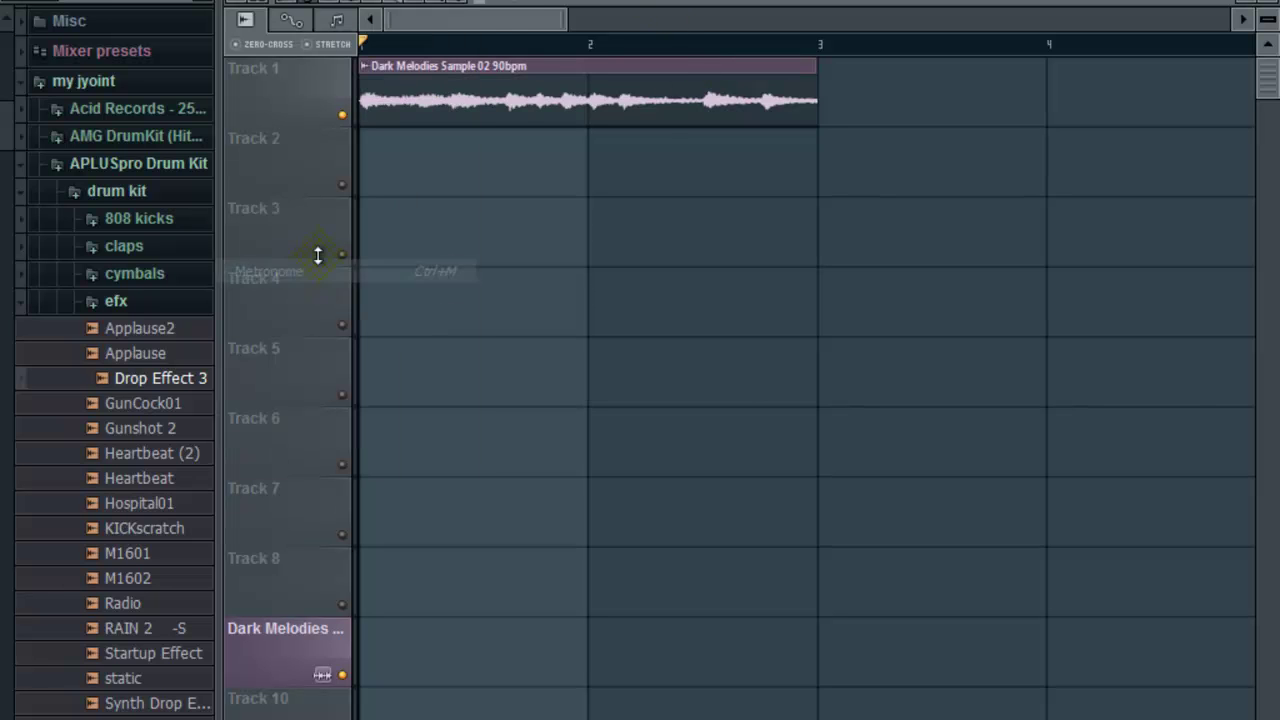
Open the sample settings of the Dark Melodies Sample 02 90bpm audio clip channel.
key("F9")
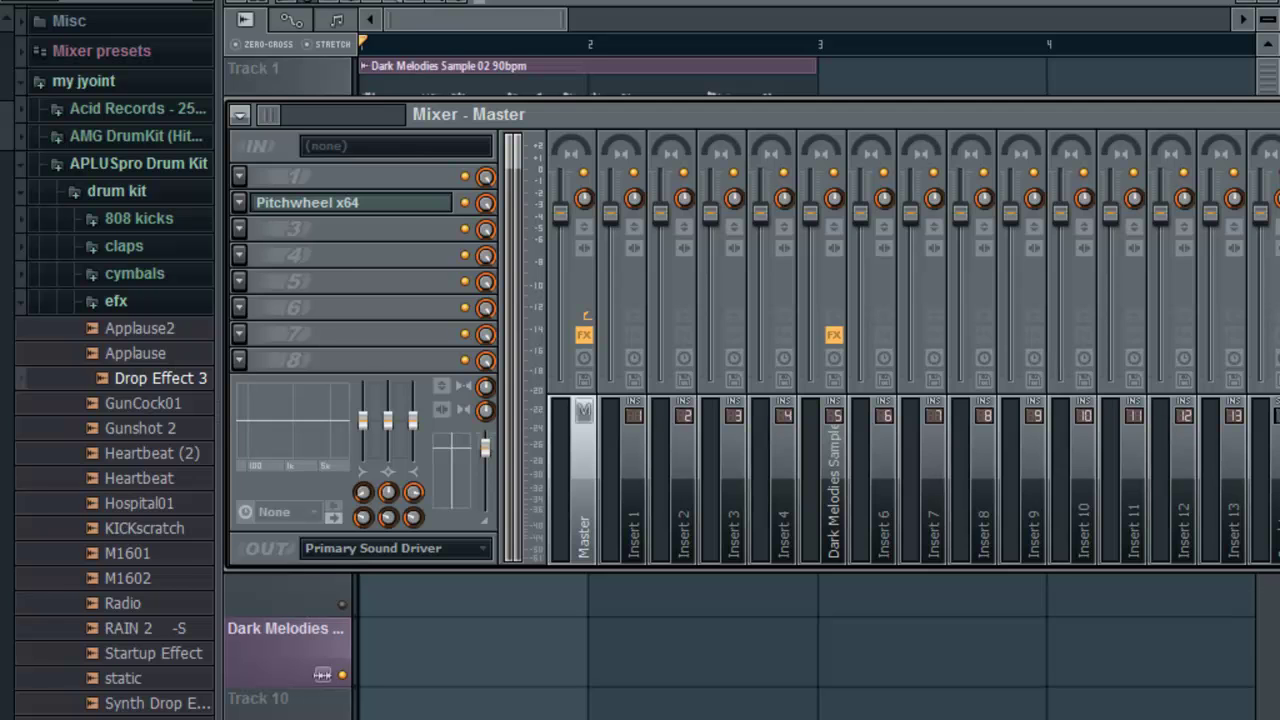
key("F9")
key("F6")
left_click(430, 250)
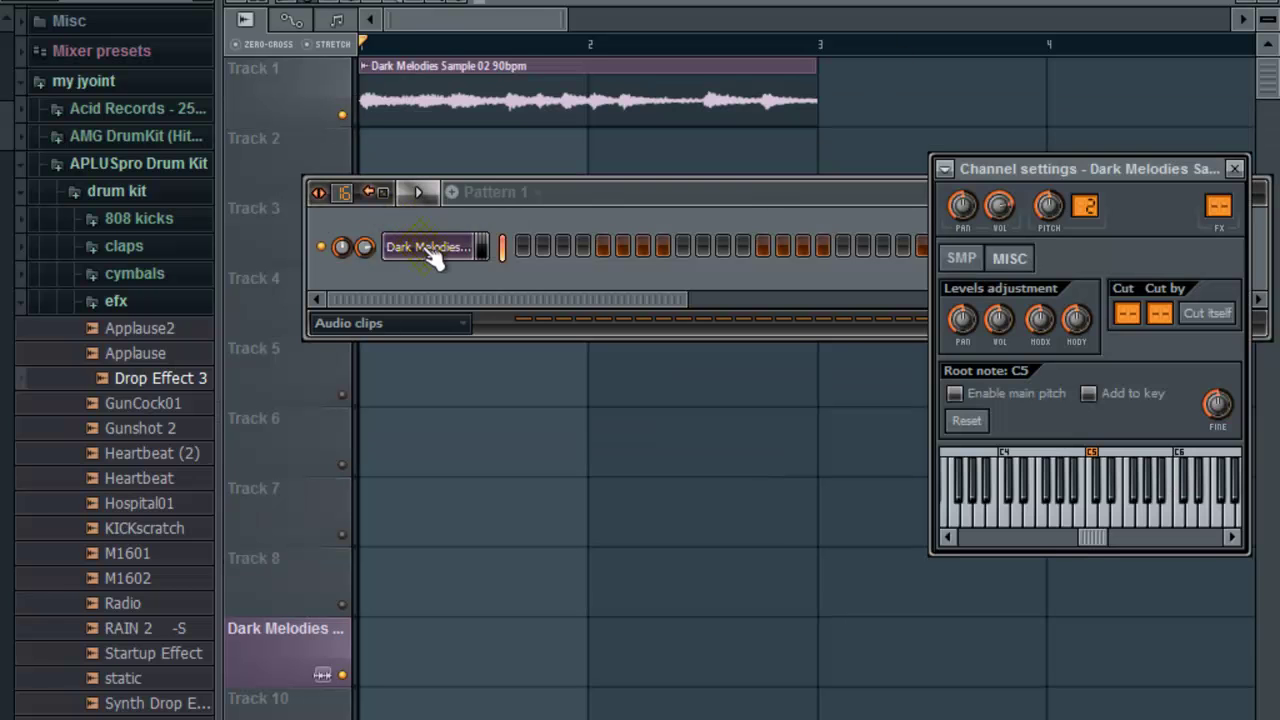
left_click(960, 258)
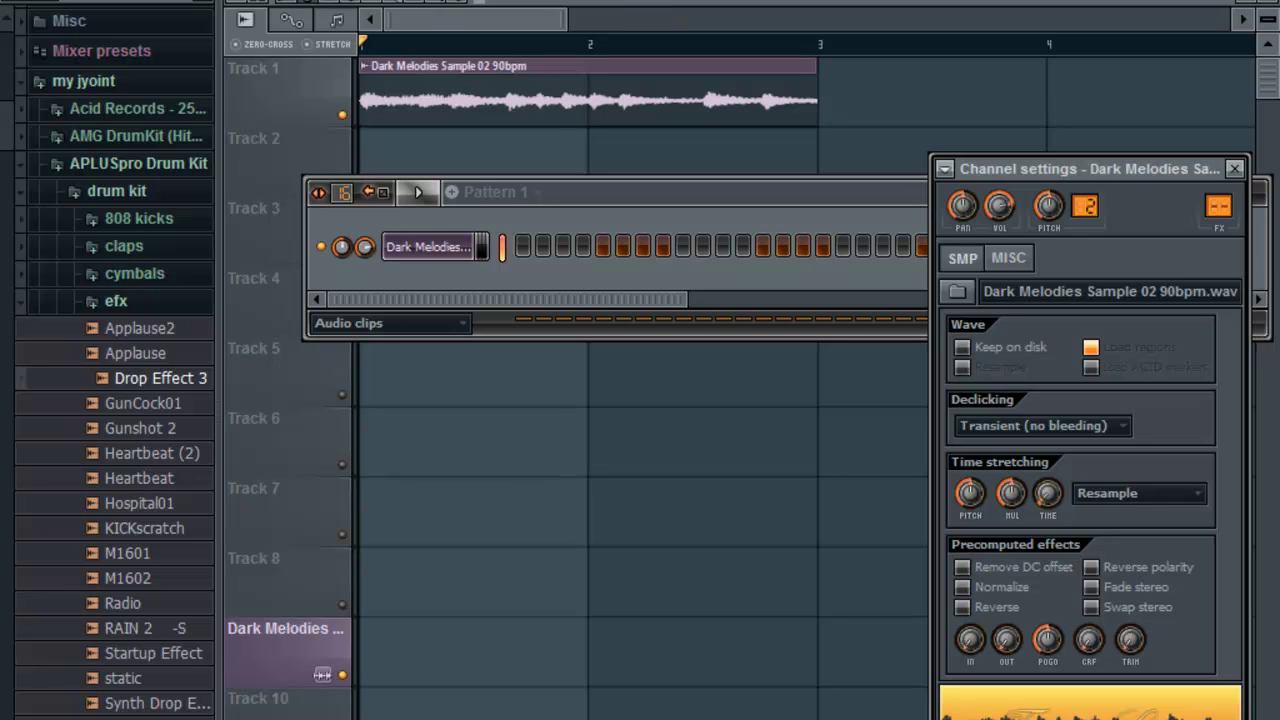
Play the sample while switching the project tempo to the 120 BPM preset and to the 100 BPM preset, and stop playback.
key("space")
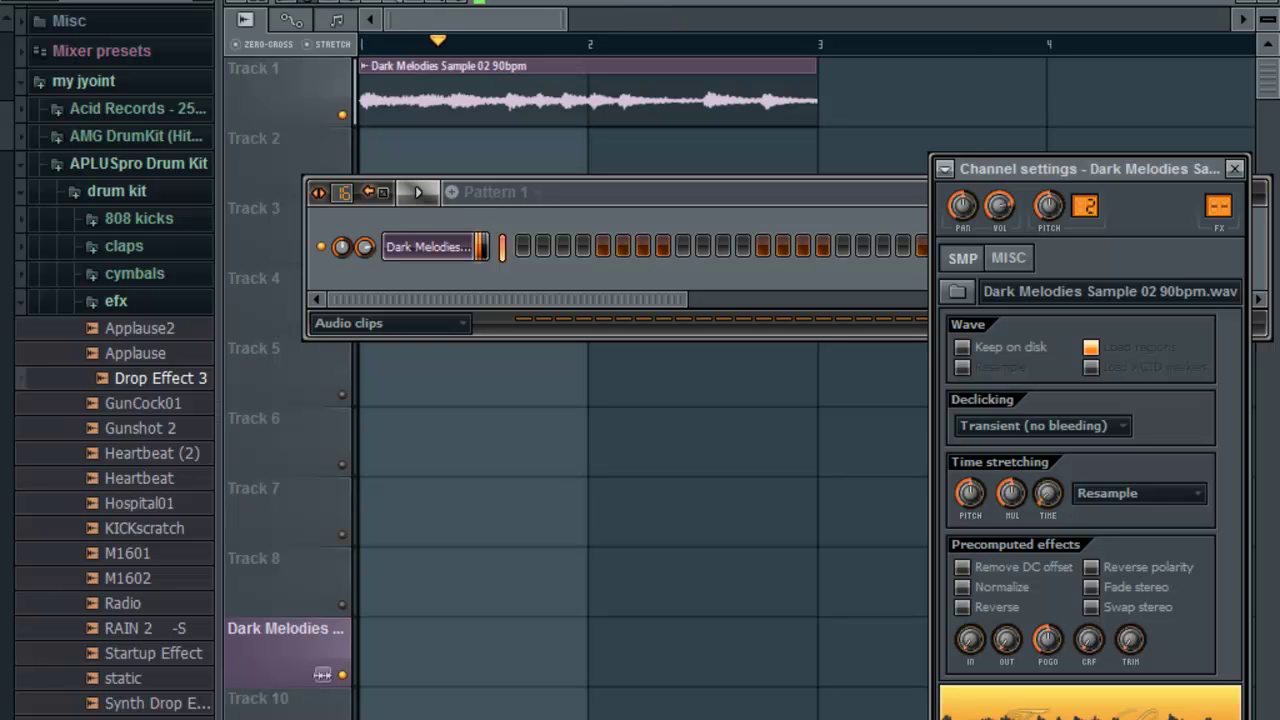
right_click(666, 2)
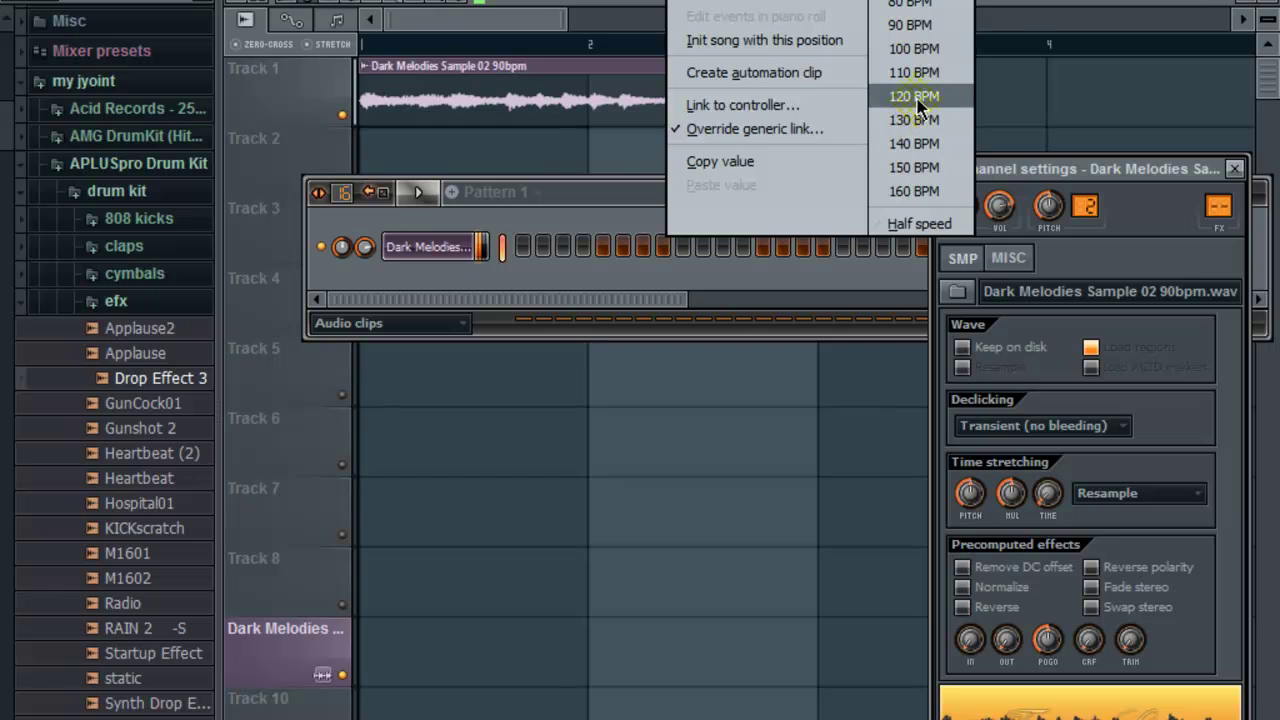
left_click(928, 95)
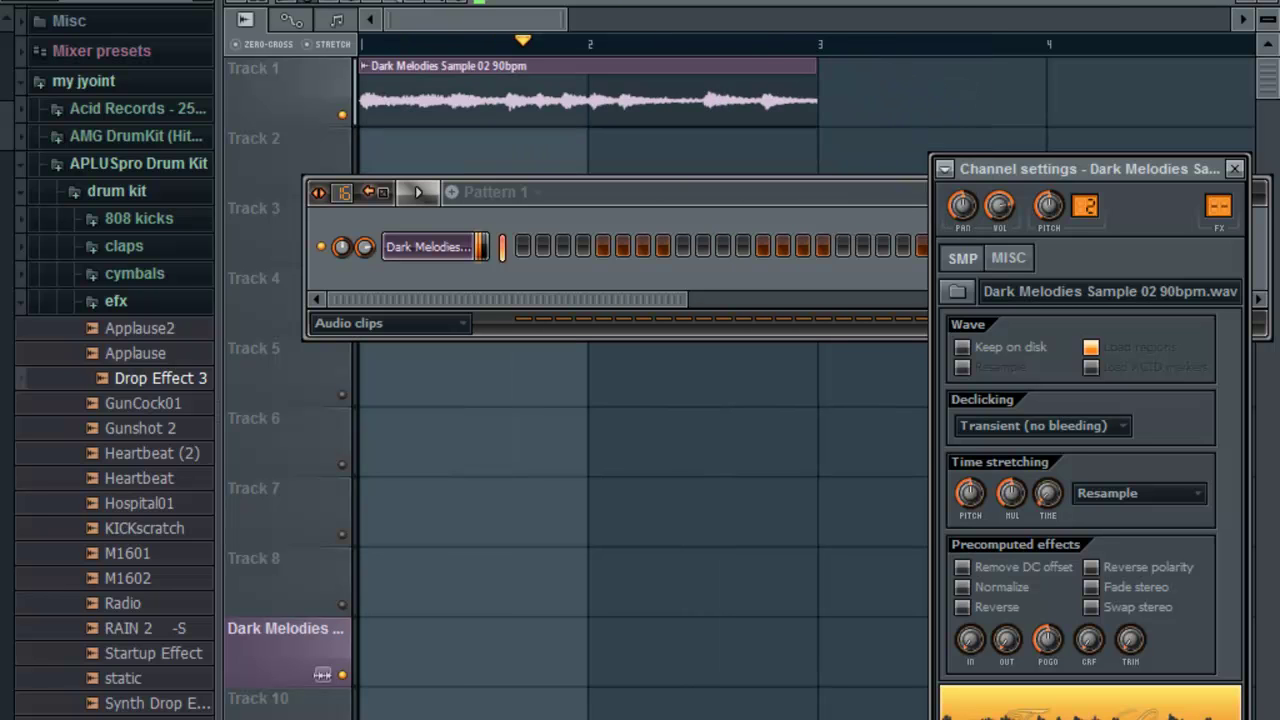
right_click(664, 2)
left_click(900, 46)
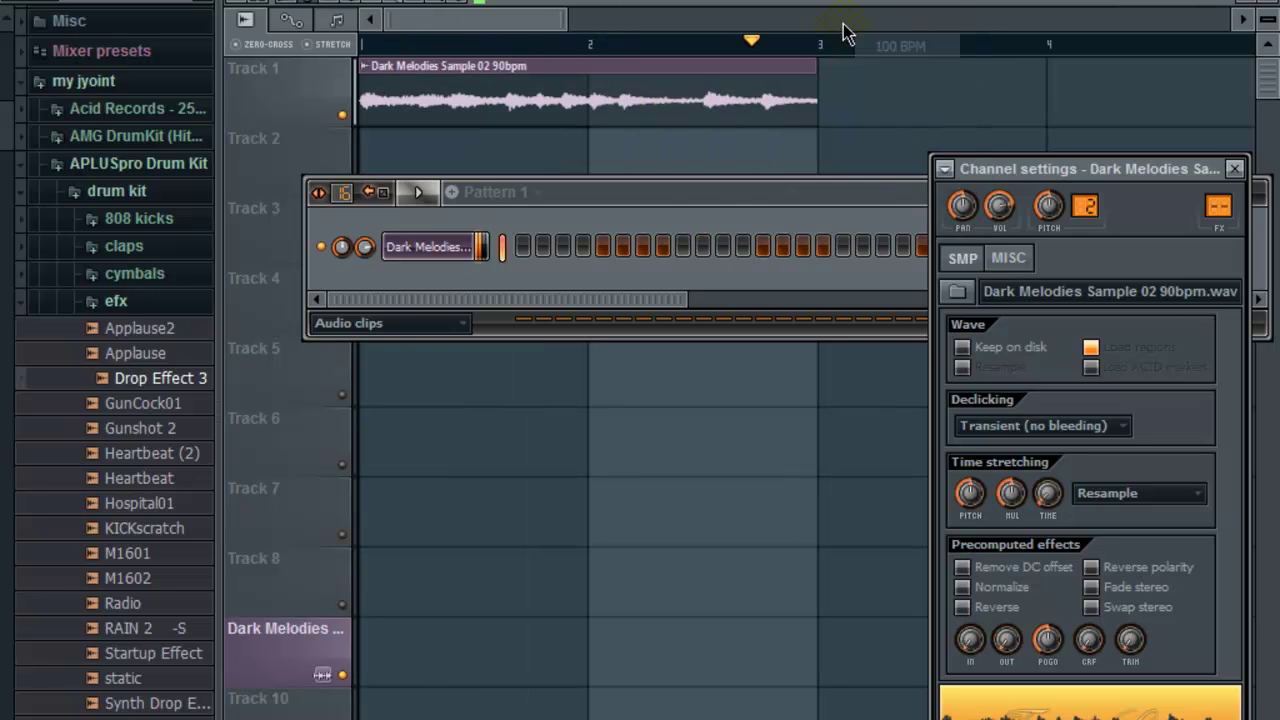
key("space")
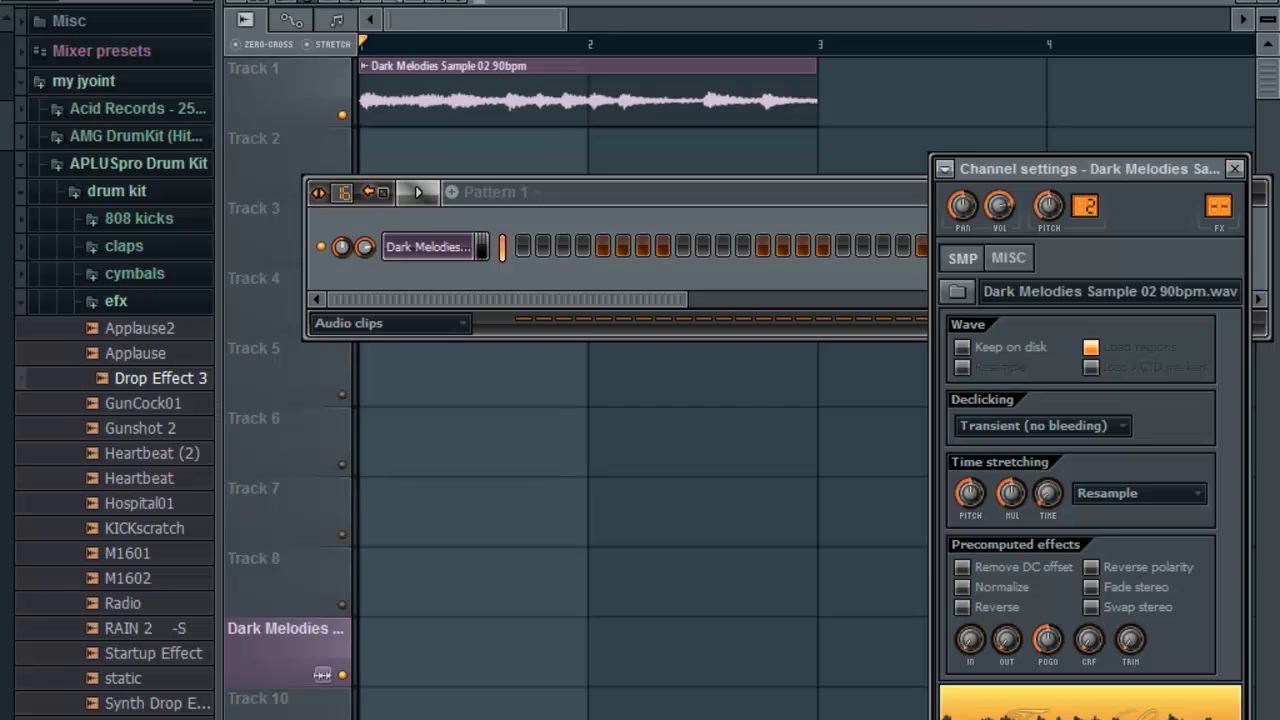
Set Pitchwheel x64 on the Master track to a pitch shift of +02.00, audition the sample, and close the plugin window.
key("F9")
key("space")
left_click(324, 205)
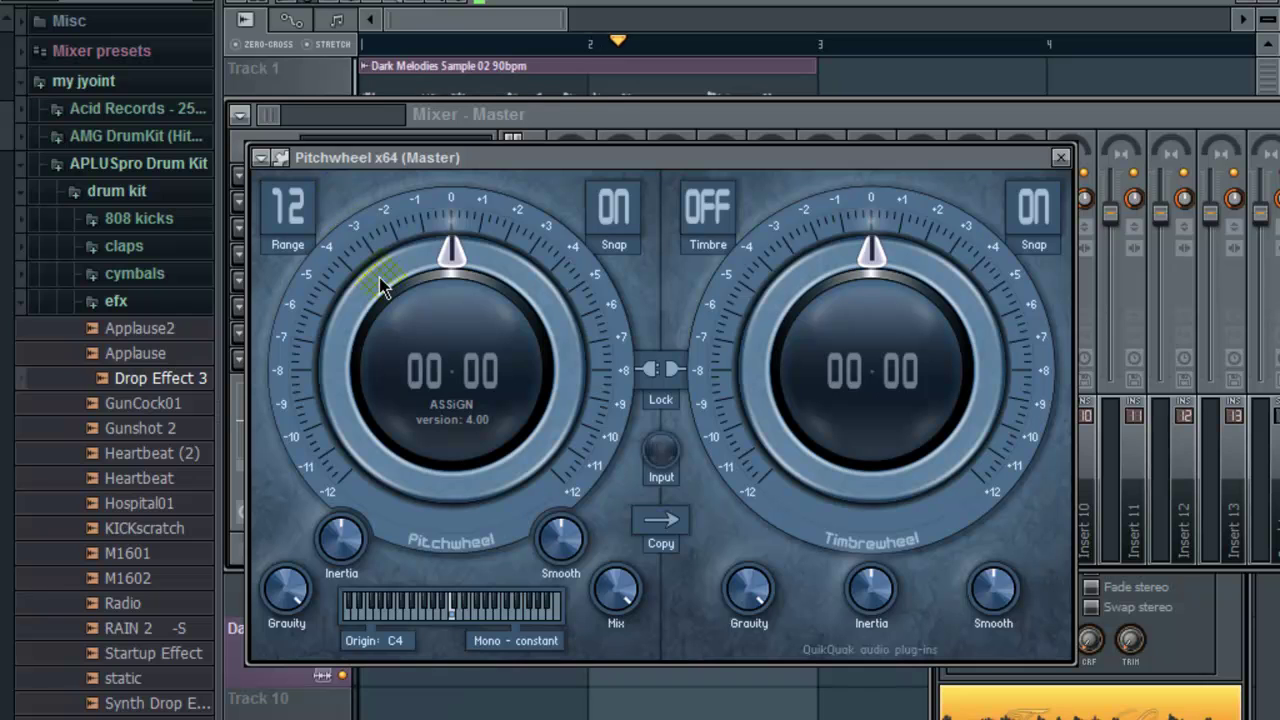
mouse_move(380, 277)
left_mouse_down()
mouse_move(400, 309)
mouse_move(385, 318)
mouse_move(386, 266)
mouse_move(362, 318)
mouse_move(440, 268)
mouse_move(440, 323)
left_mouse_up()
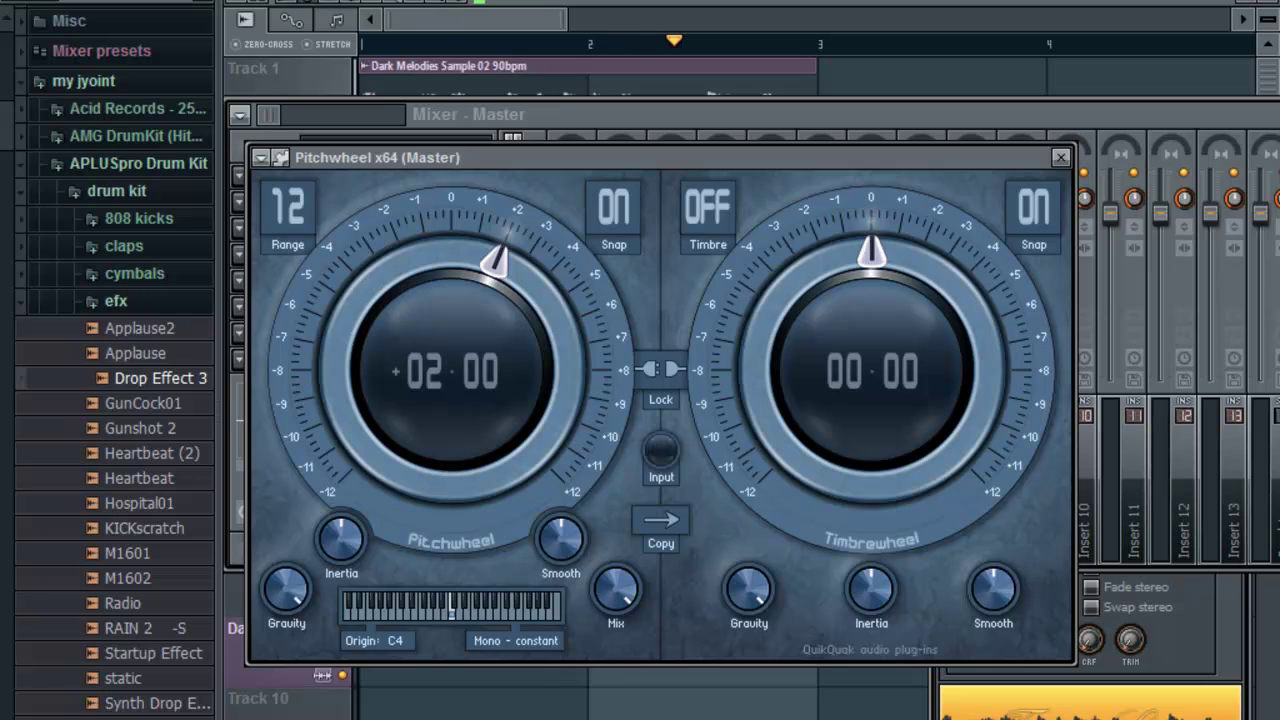
key("space")
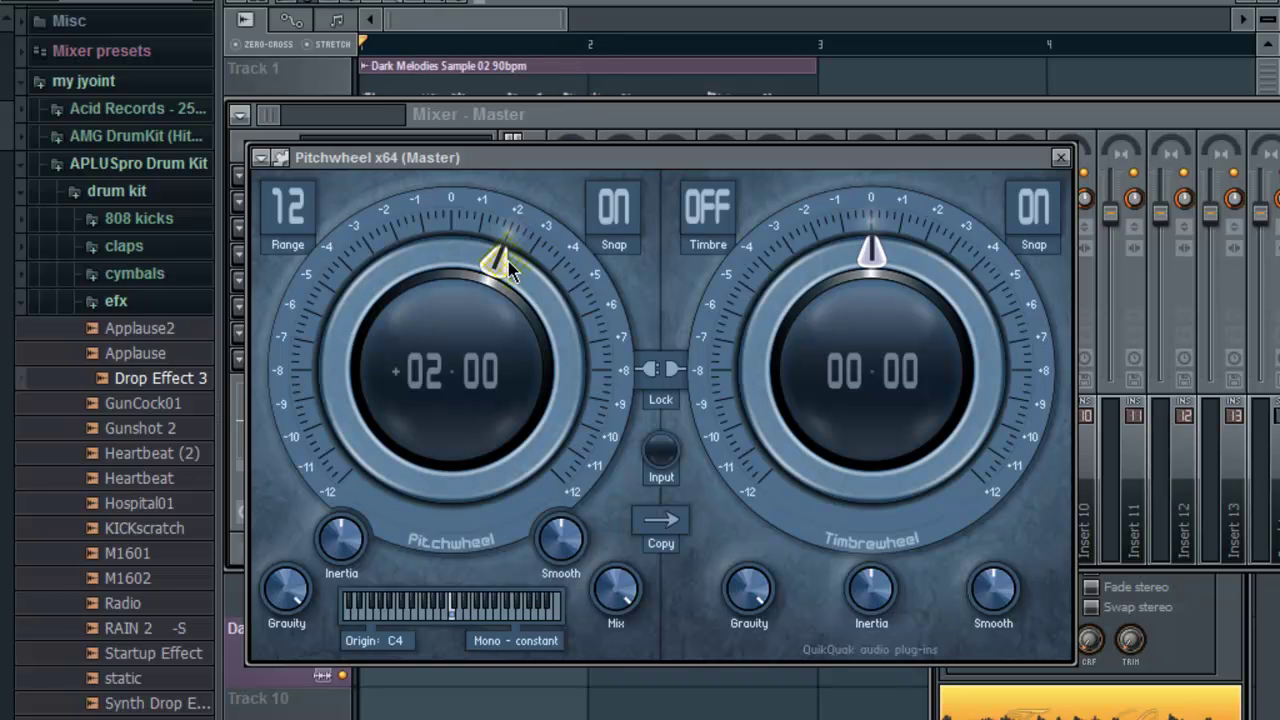
key("space")
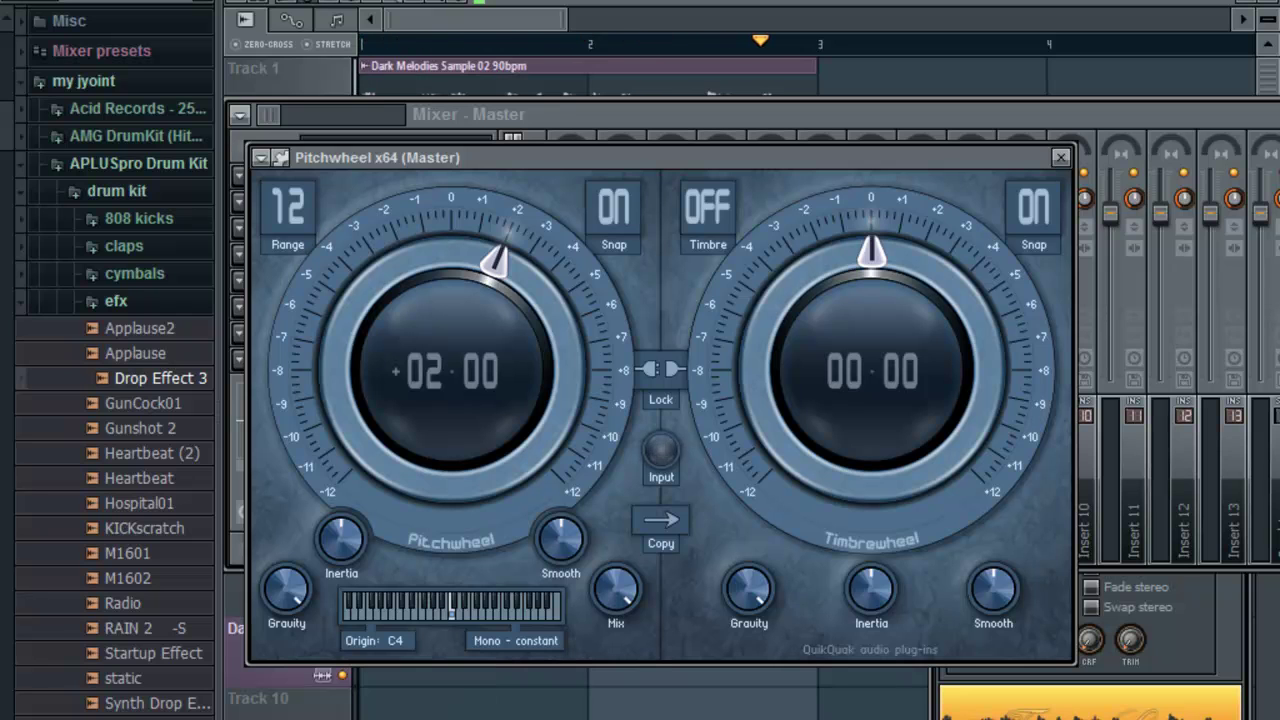
key("space")
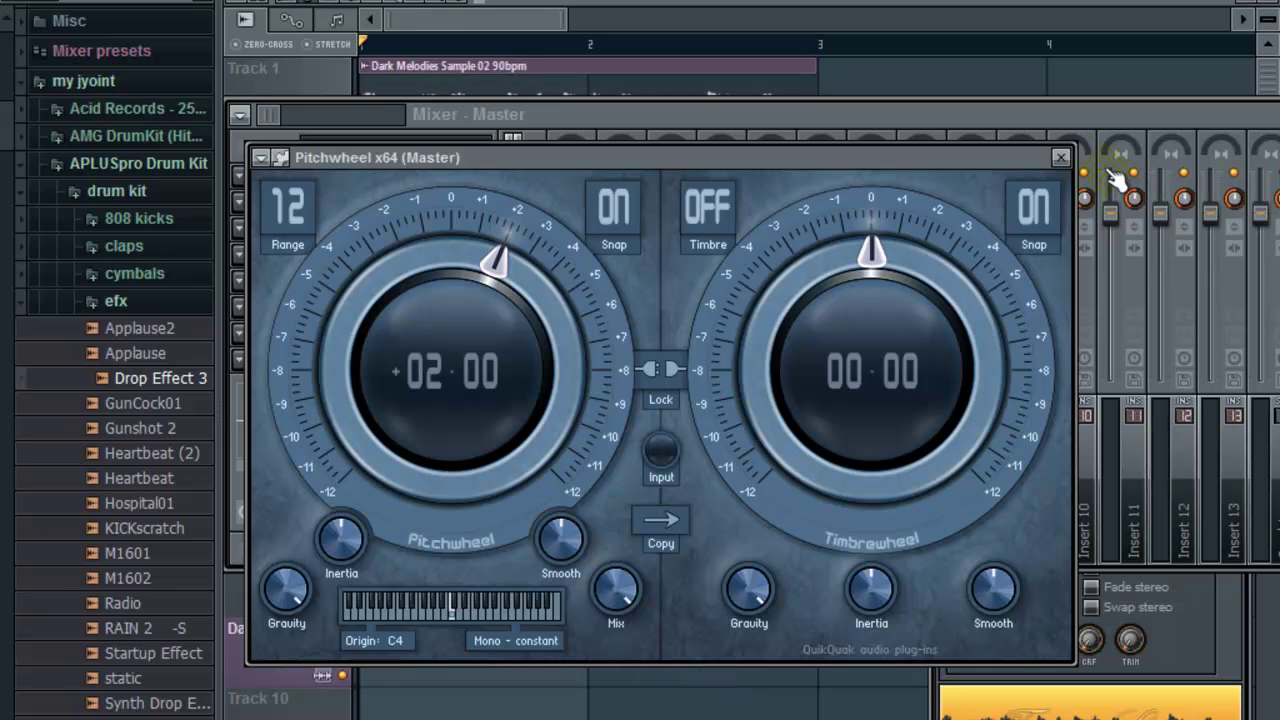
left_click(1062, 158)
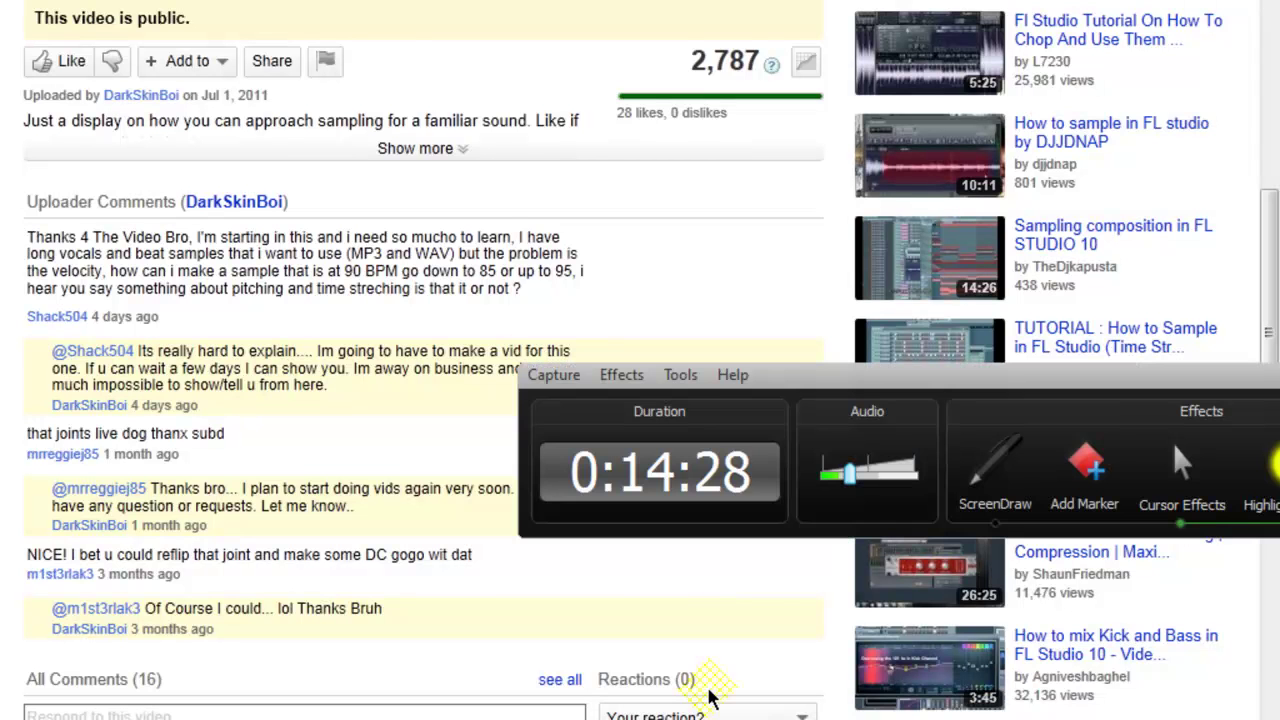
left_click_drag(1007, 382, 815, 320)
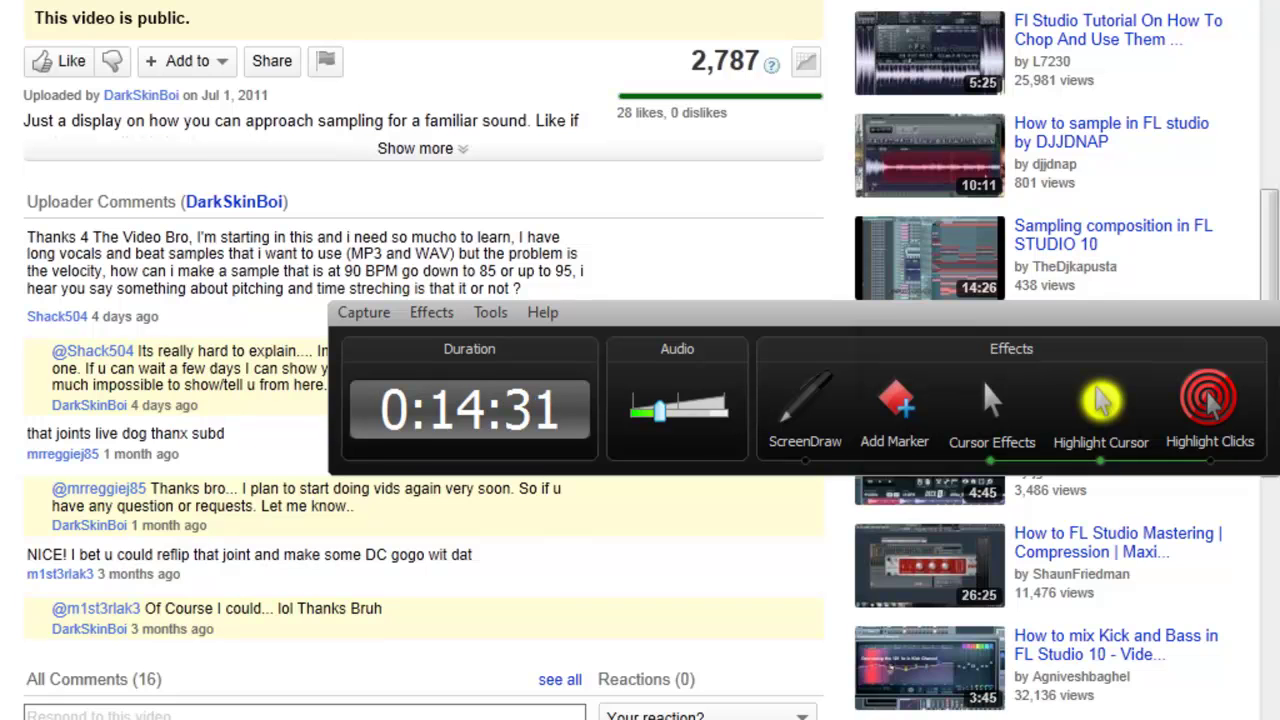
key("super+d")
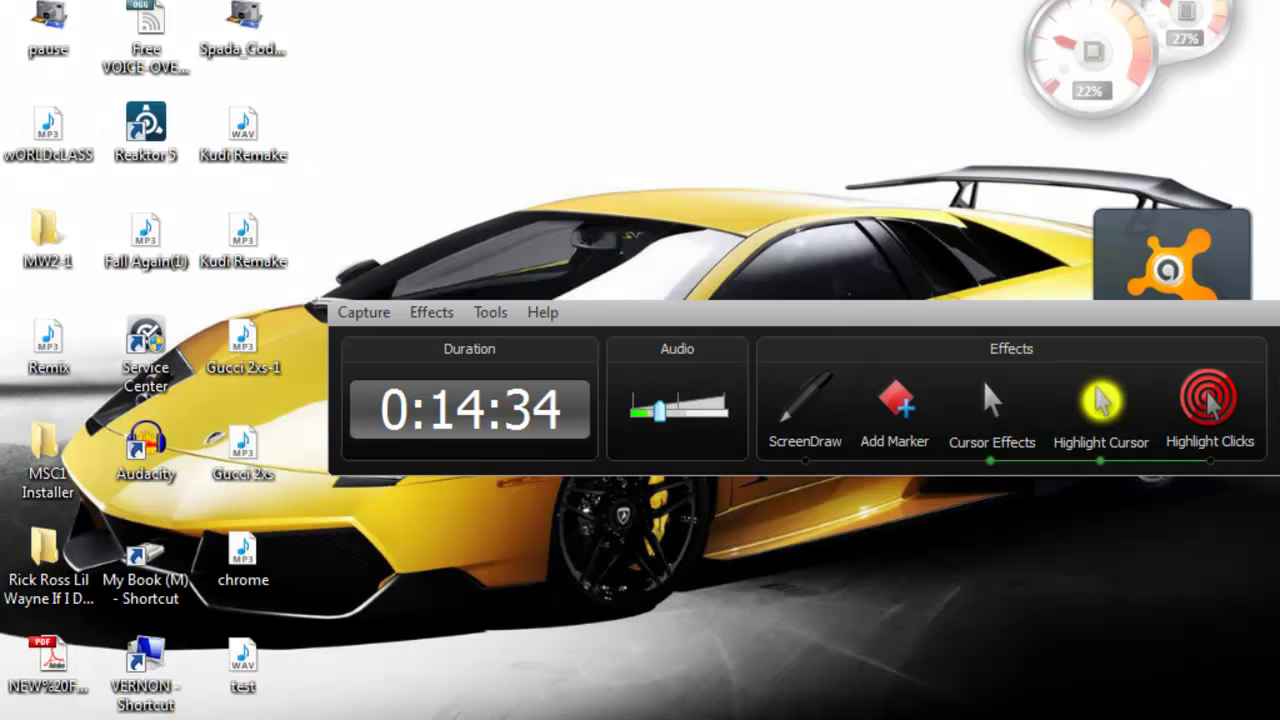
left_click_drag(1049, 321, 829, 240)
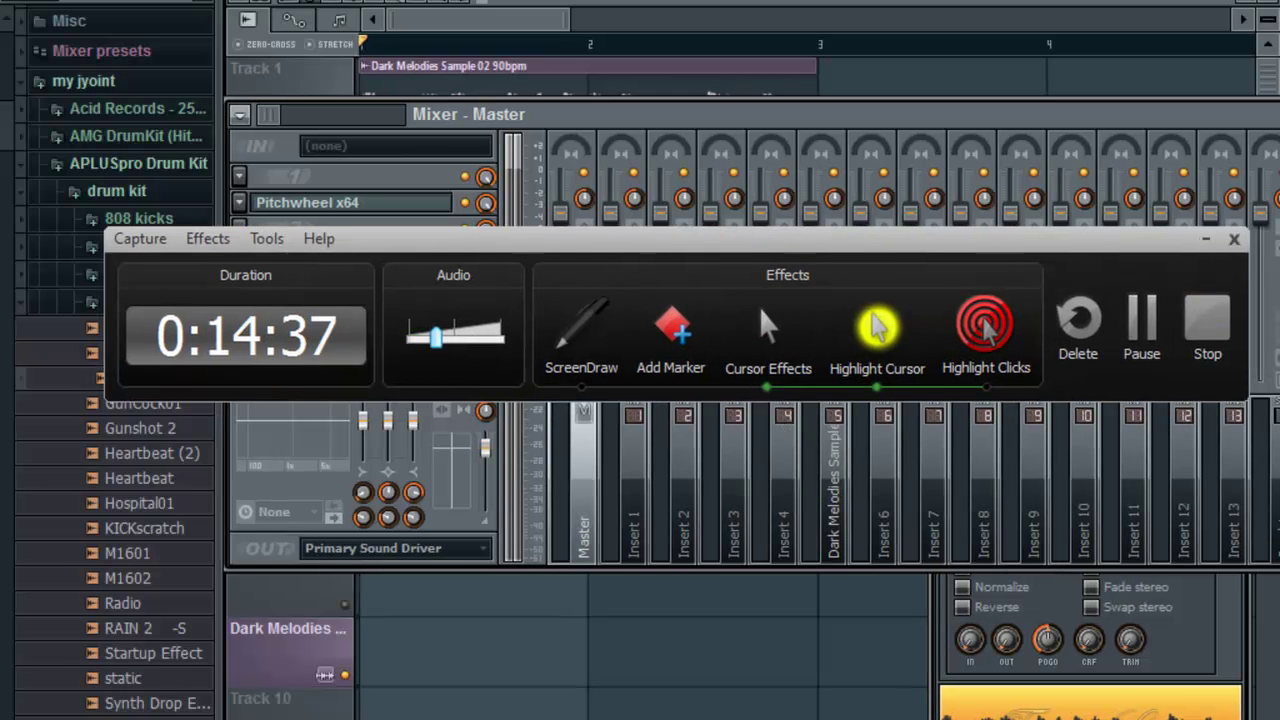
key("alt+Tab")
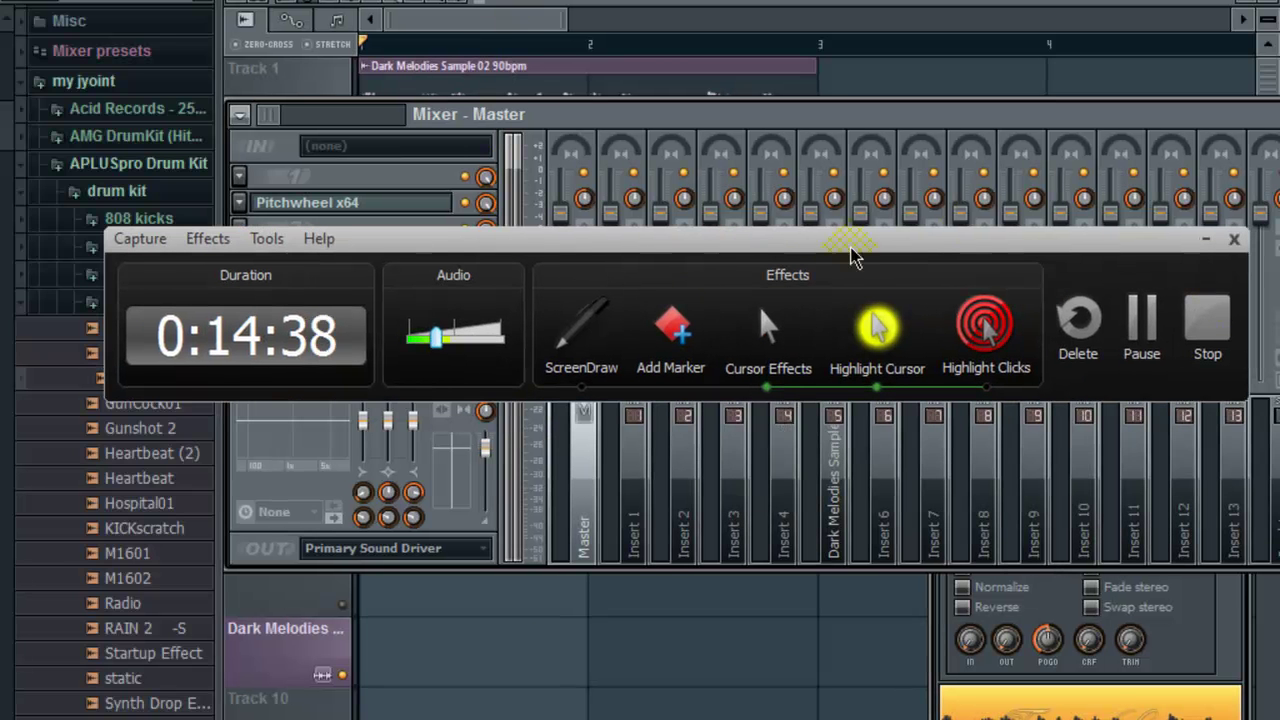
left_click(1206, 239)
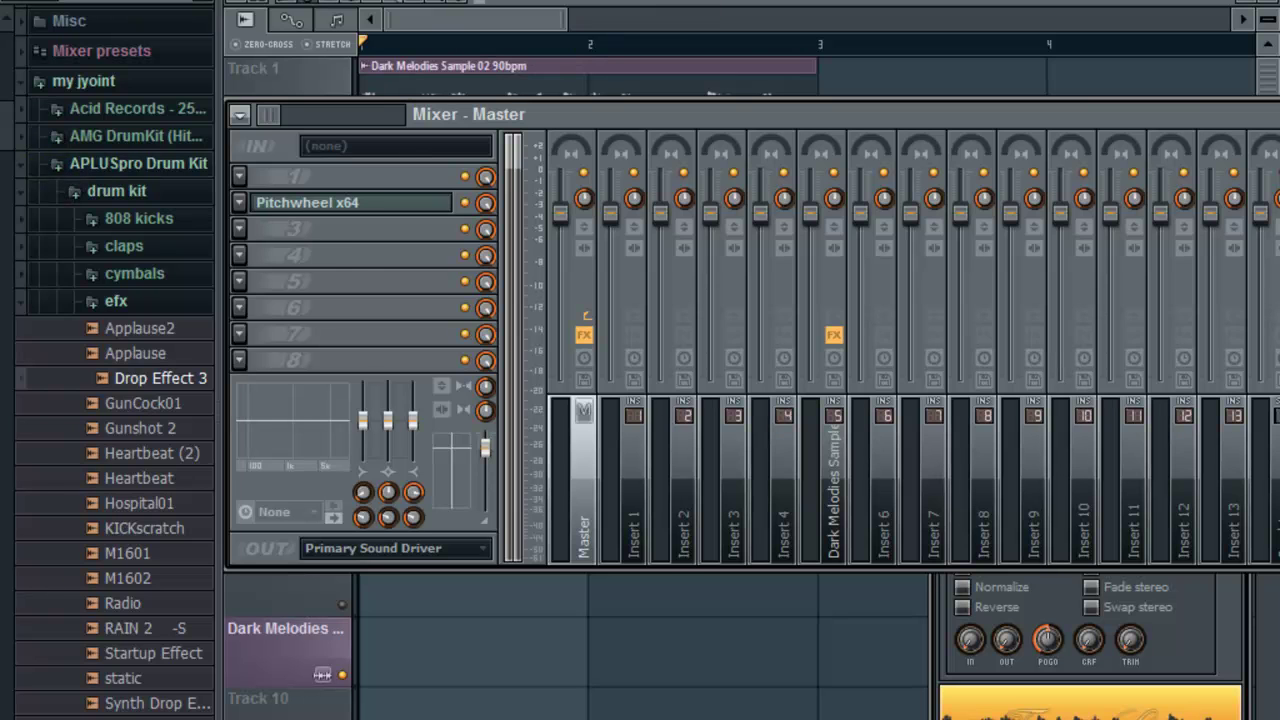
Stretch the Dark Melodies sample to four bars with the channel's time stretching and play it back.
key("F6")
left_click(567, 77)
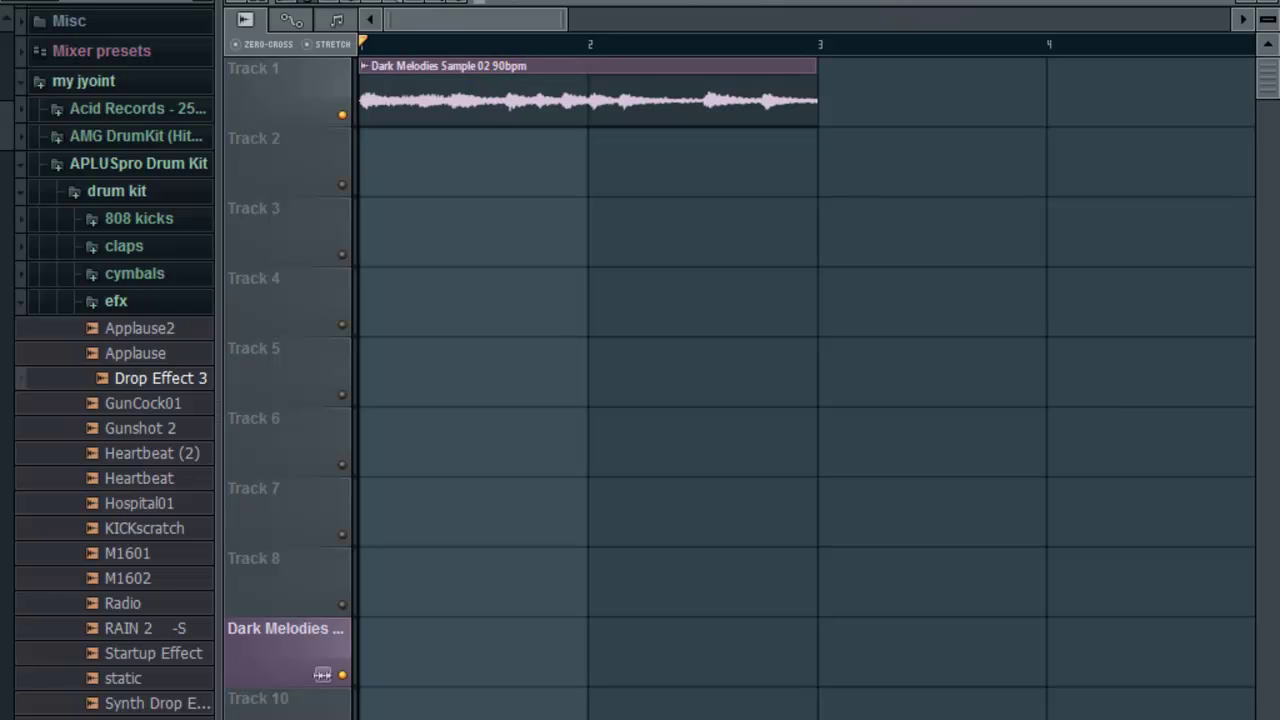
key("F6")
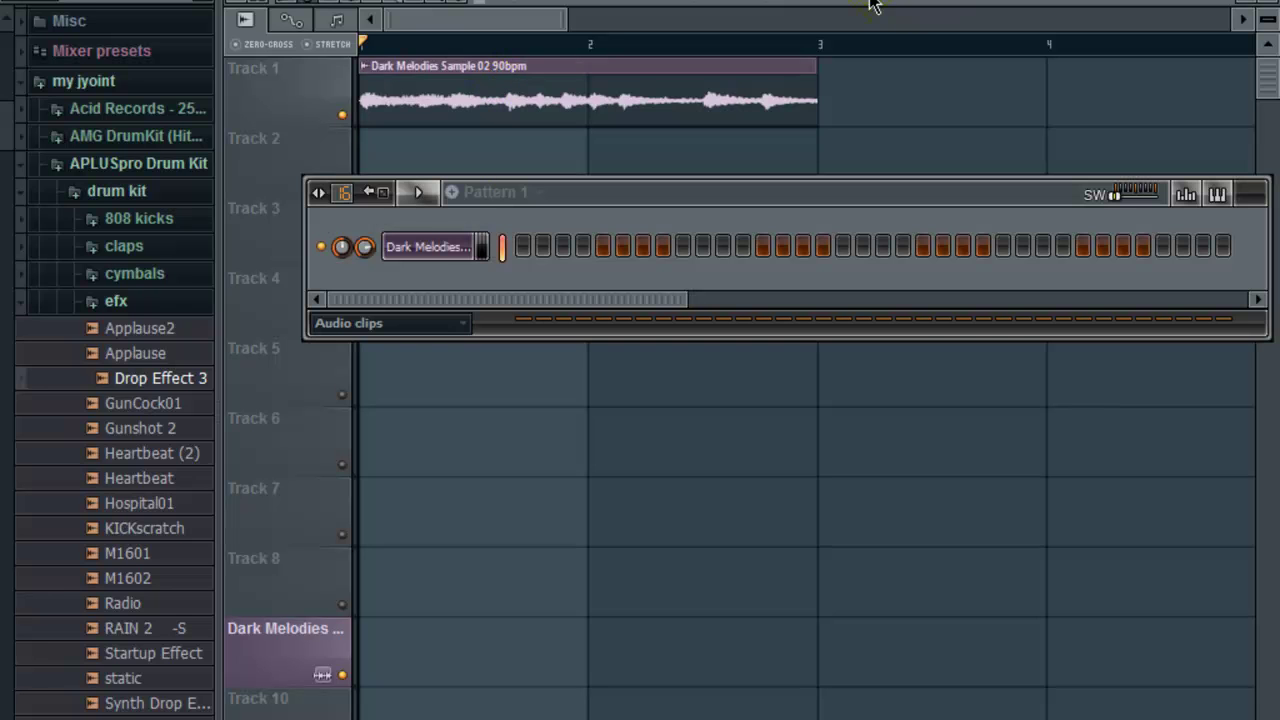
left_click(432, 250)
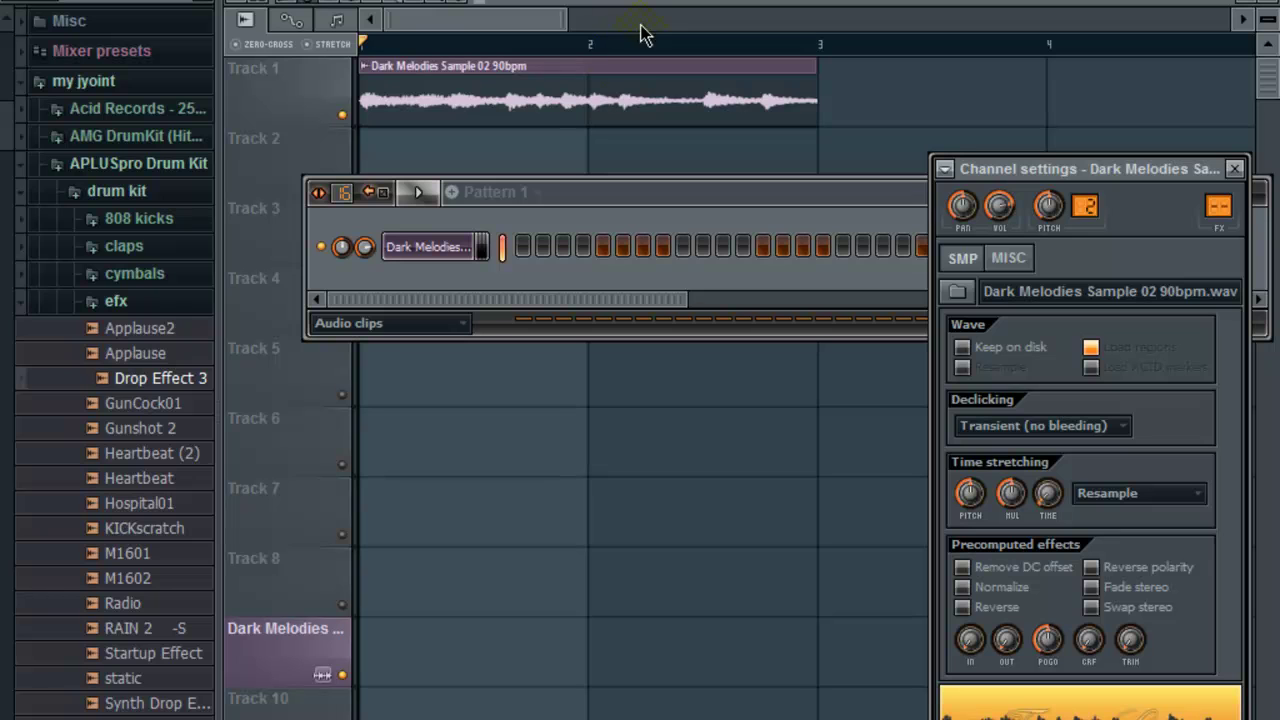
left_click_drag(1047, 493, 1047, 465)
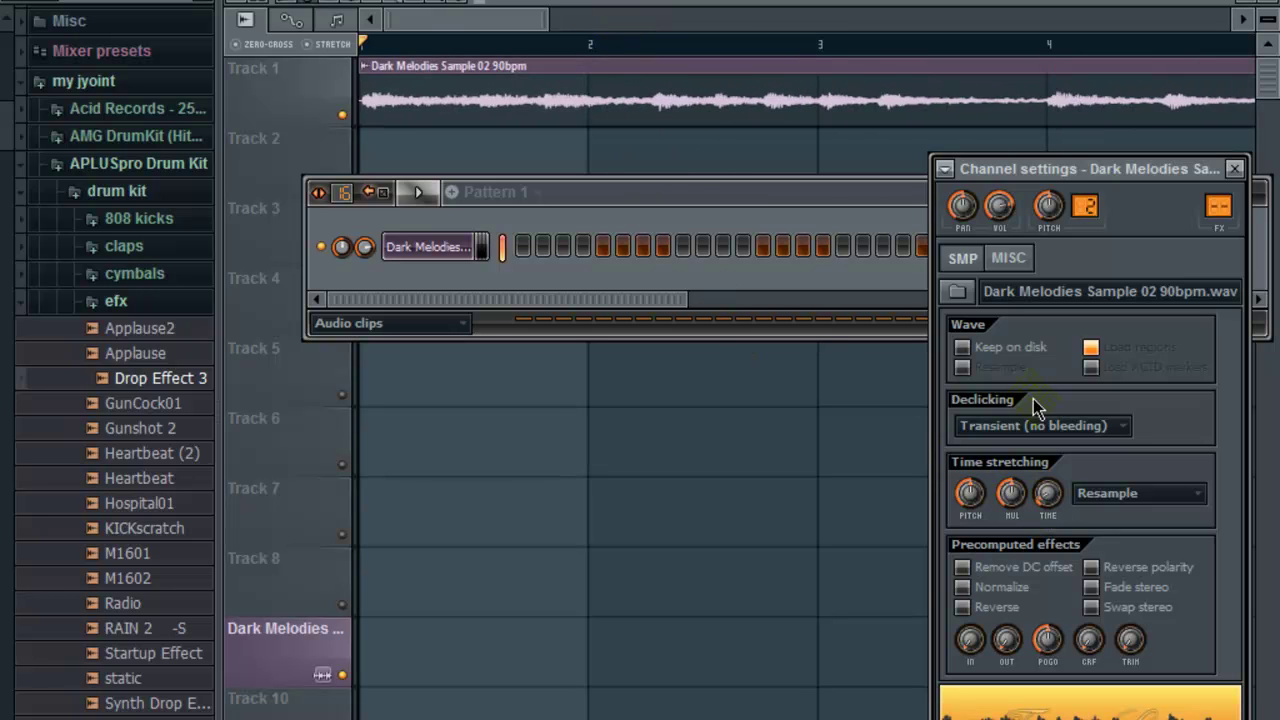
left_click_drag(549, 22, 567, 22)
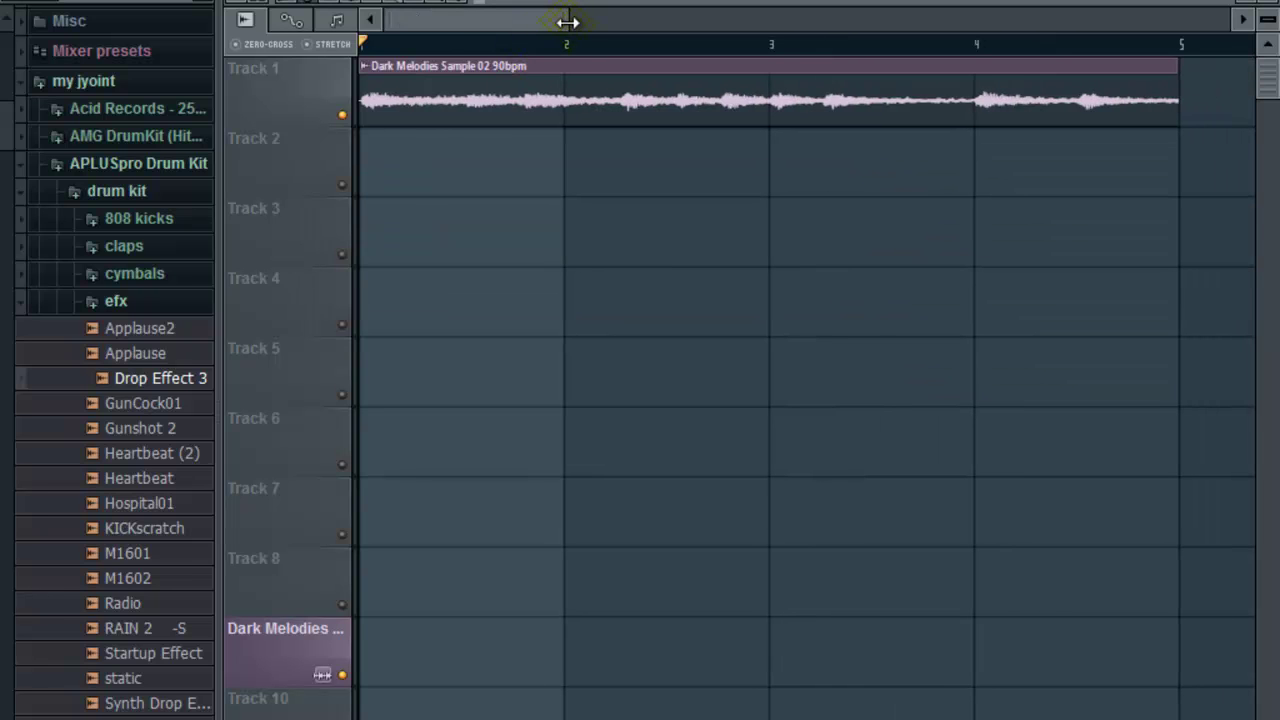
key("space")
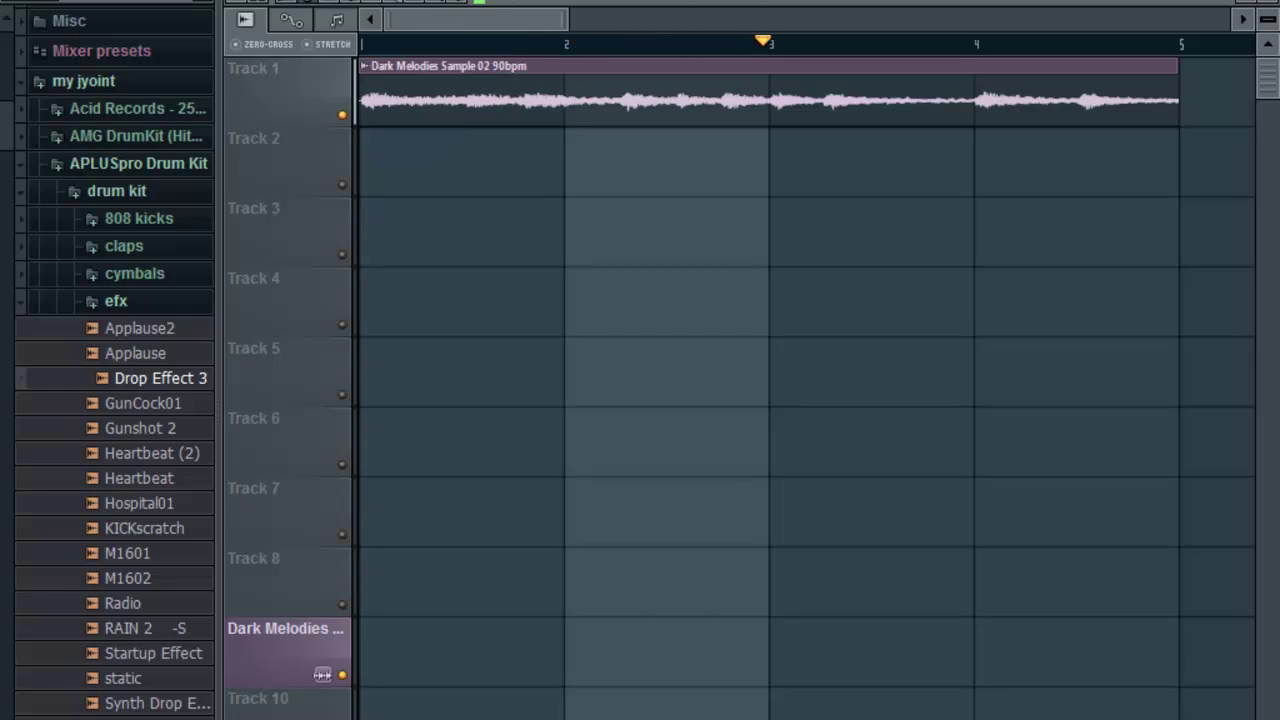
key("space")
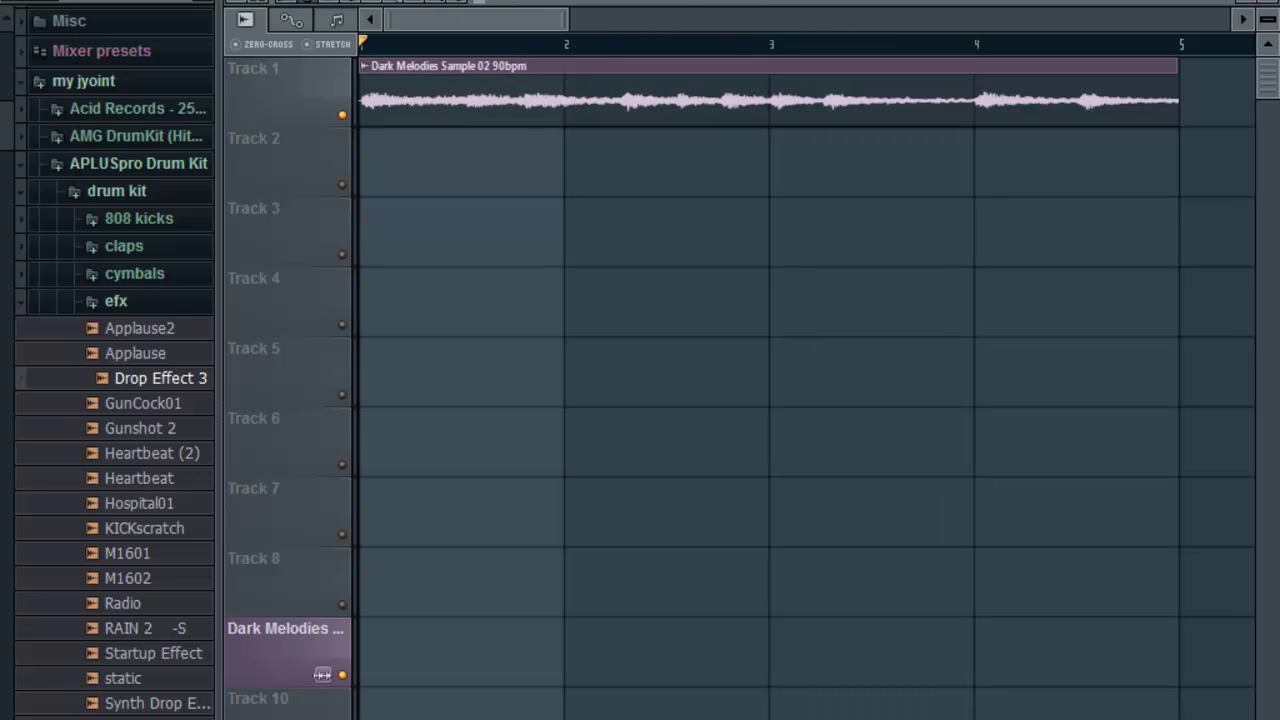
Shorten the Dark Melodies sample to two bars with the channel's time stretching and play it briefly.
key("F6")
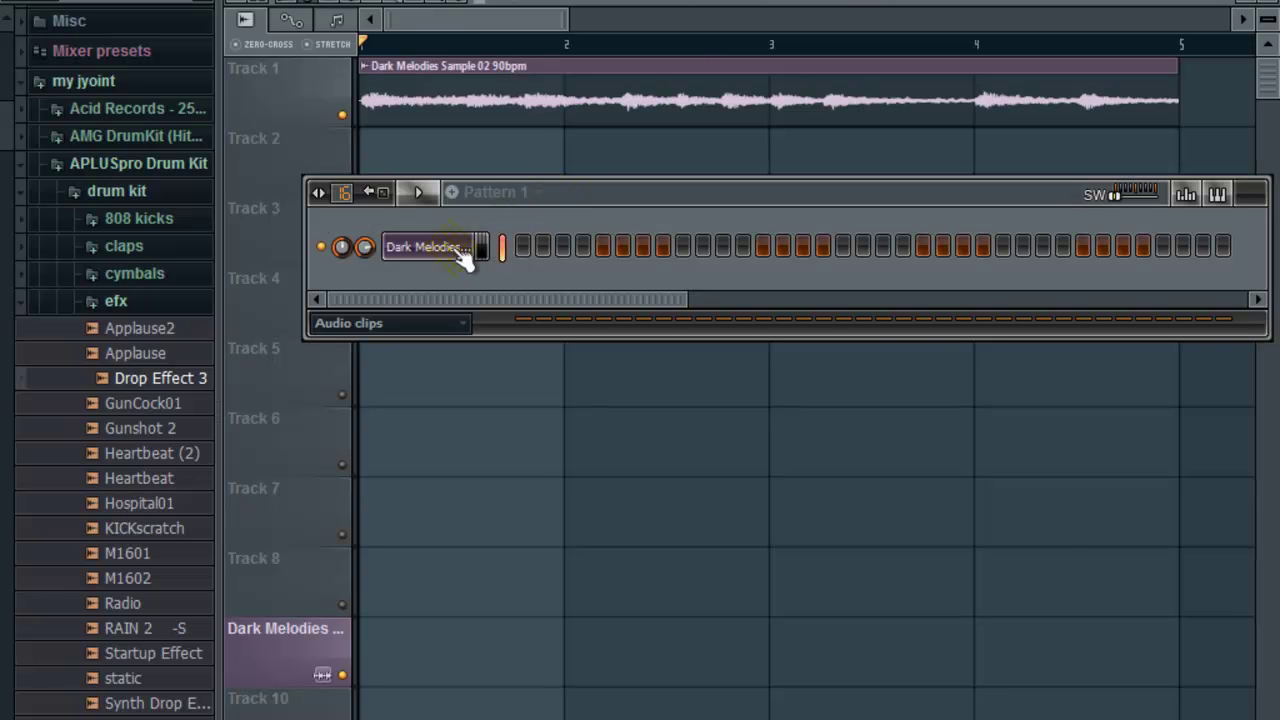
left_click(412, 250)
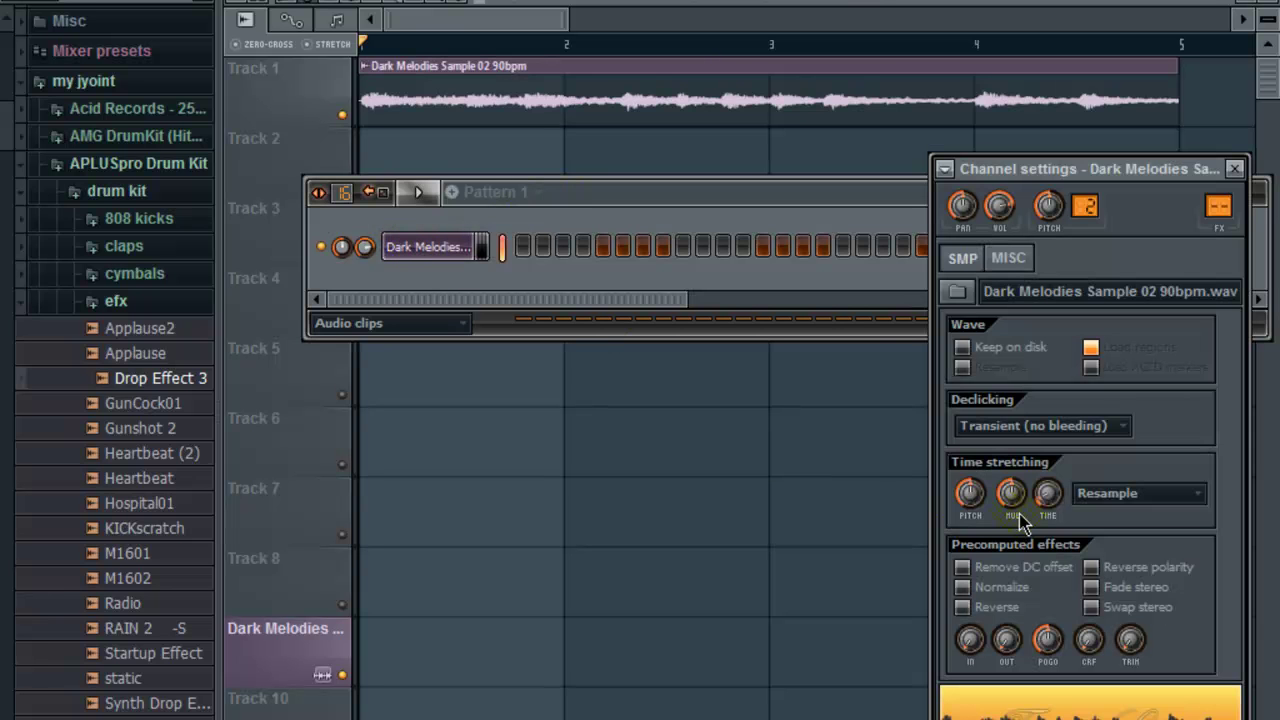
left_click_drag(1048, 495, 1048, 530)
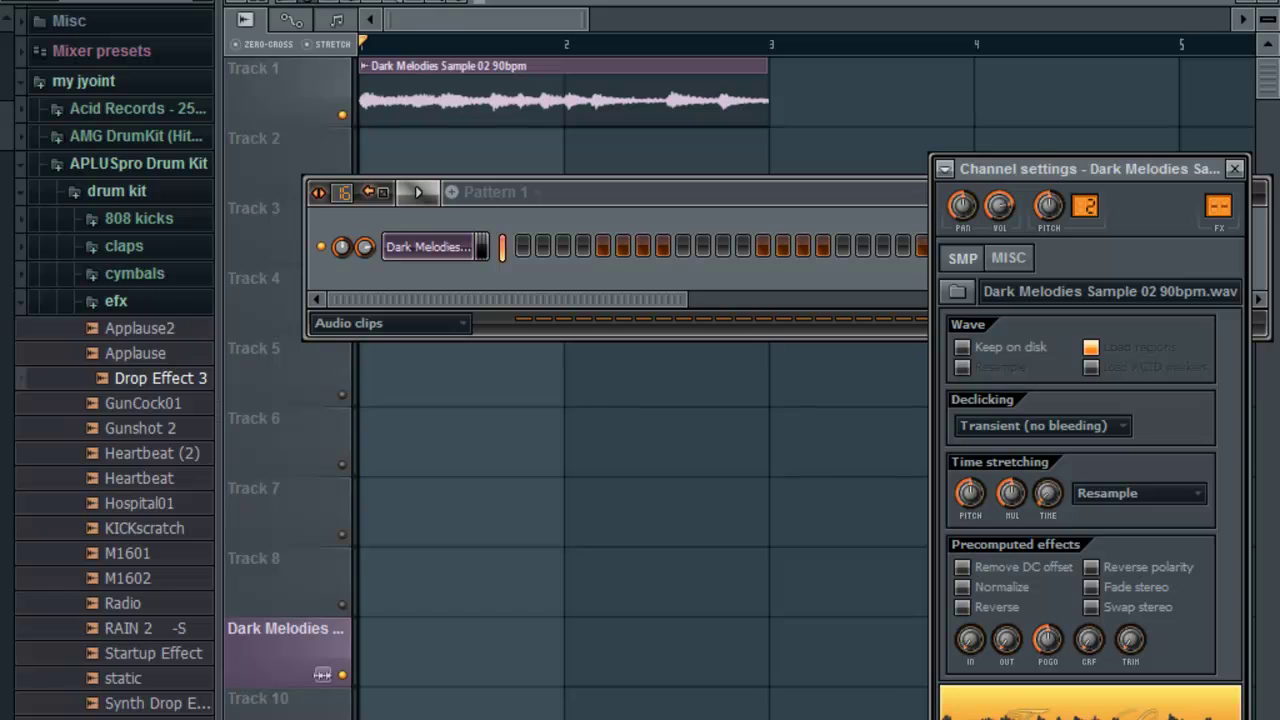
key("space")
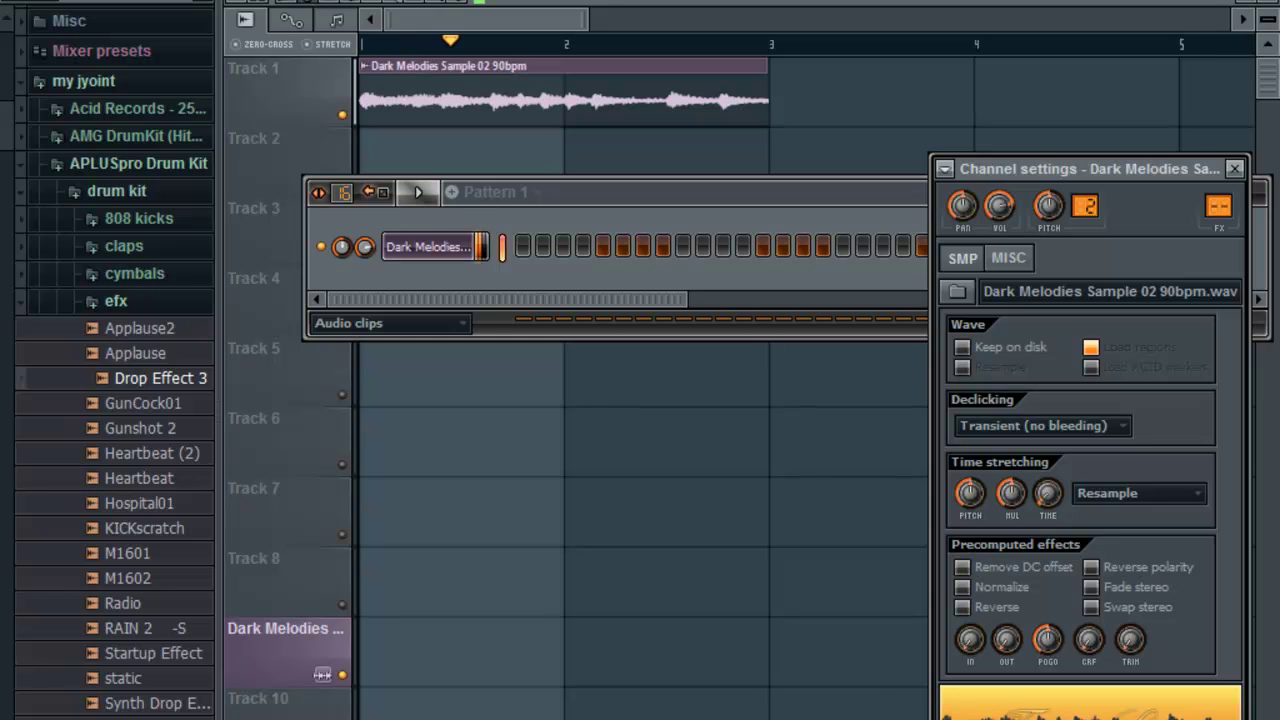
key("space")
Set the project tempo to the 120 BPM preset and play the sample.
right_click(662, 2)
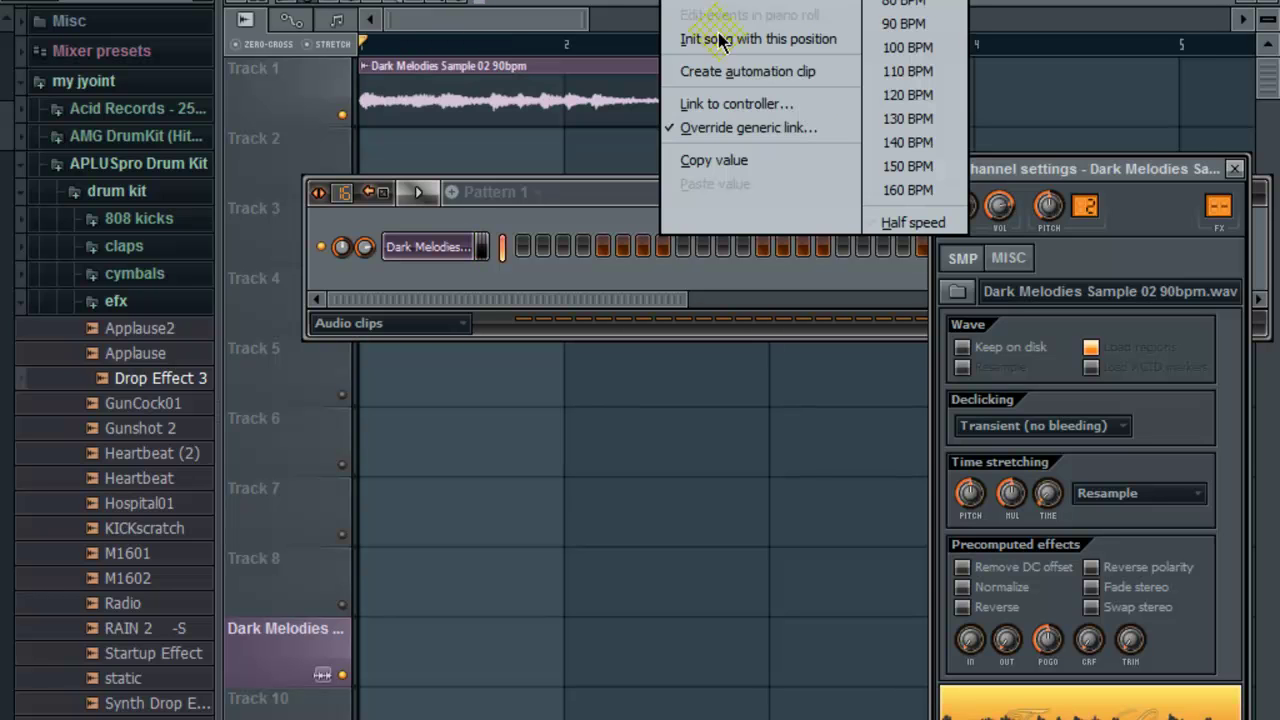
left_click(900, 97)
key("space")
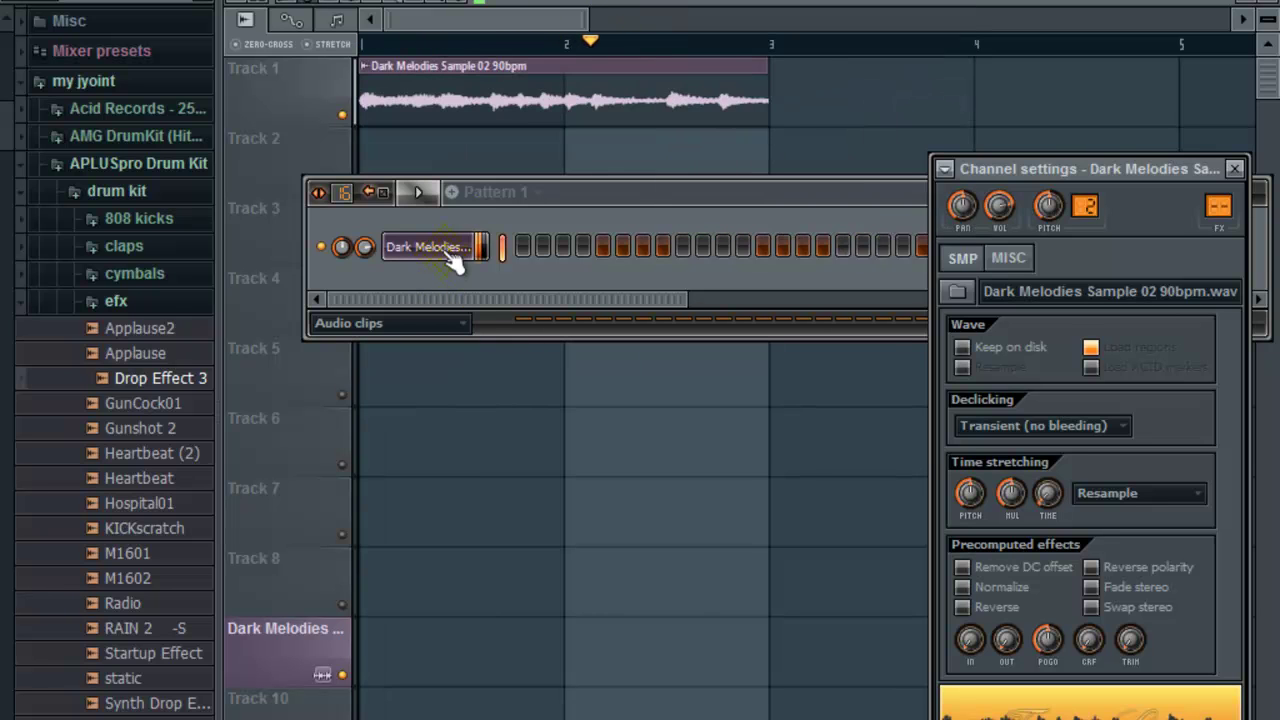
Route the Dark Melodies channel to mixer track 6 and load Pitchwheel x64 in that track's first effect slot.
left_click(962, 238)
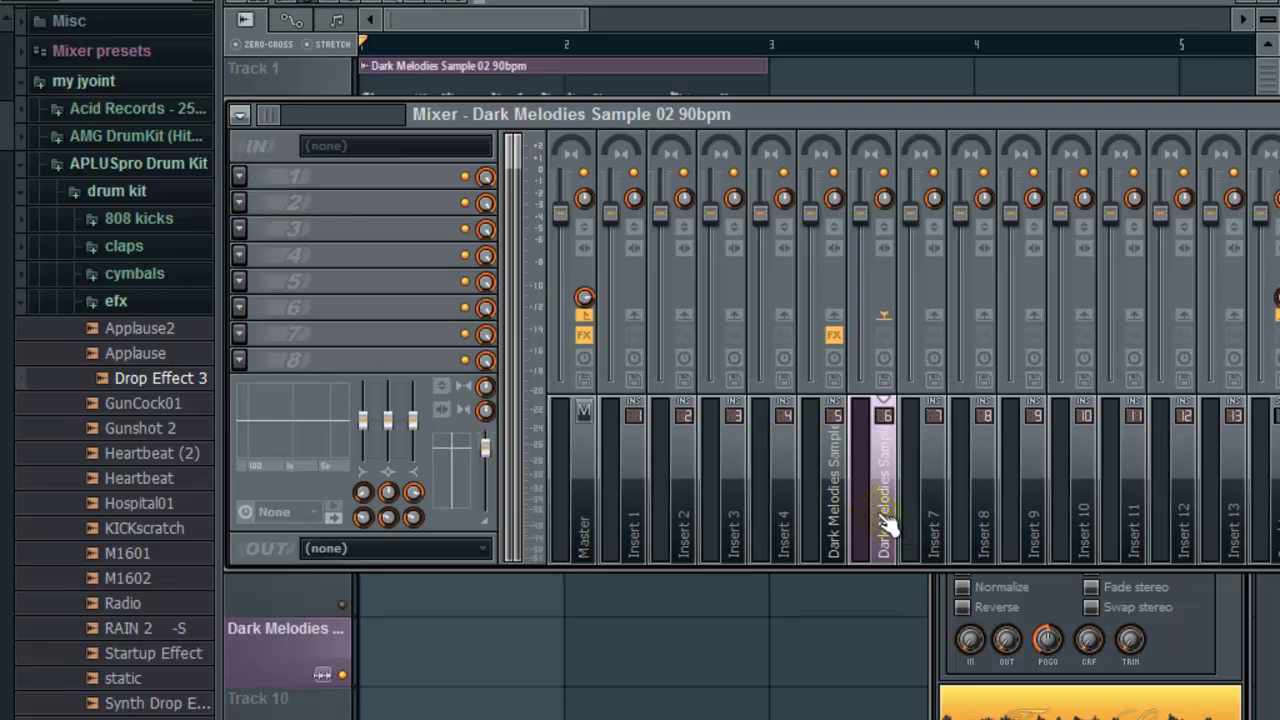
left_click(239, 177)
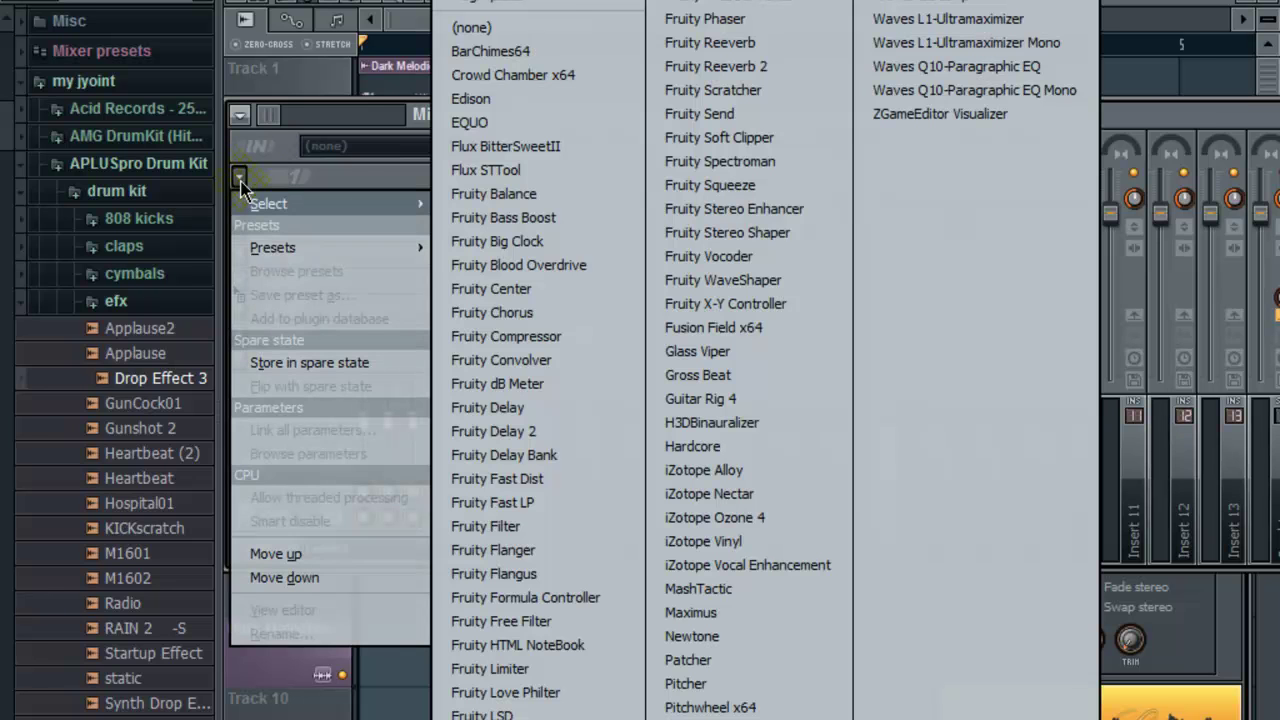
left_click(712, 707)
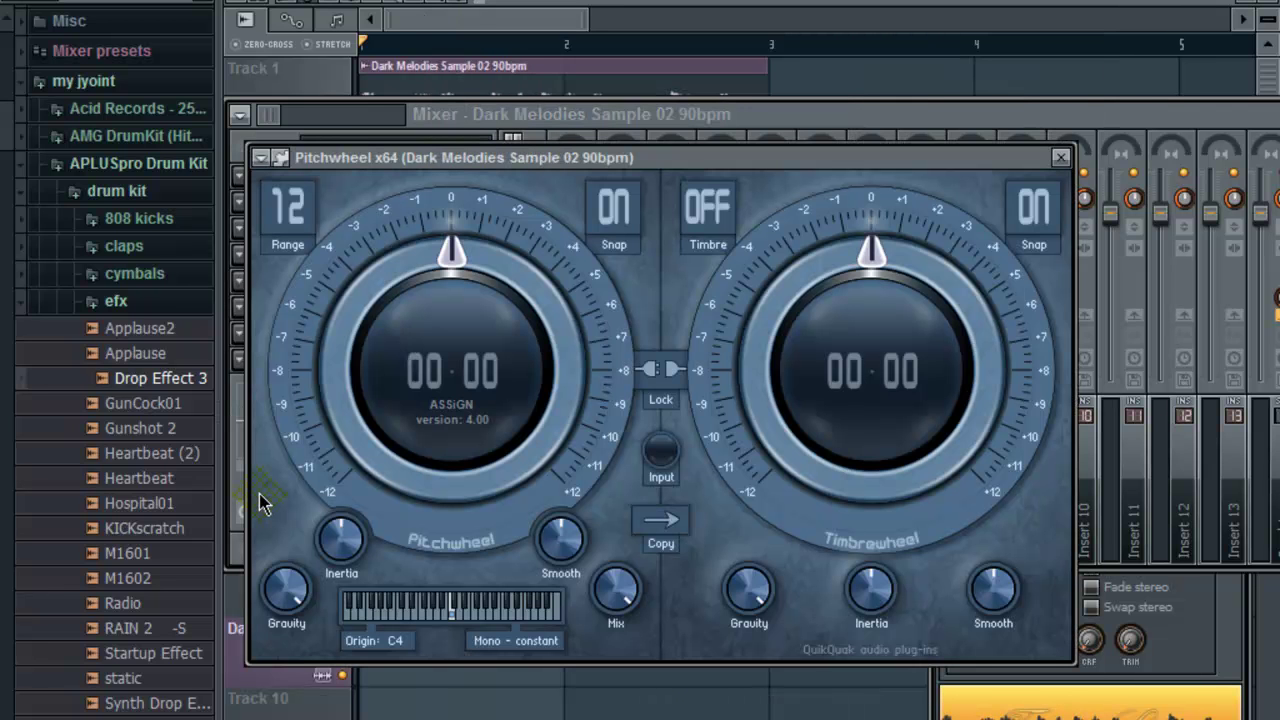
Play the sample and lower its pitch in Pitchwheel to -4 and further to -5 semitones.
key("space")
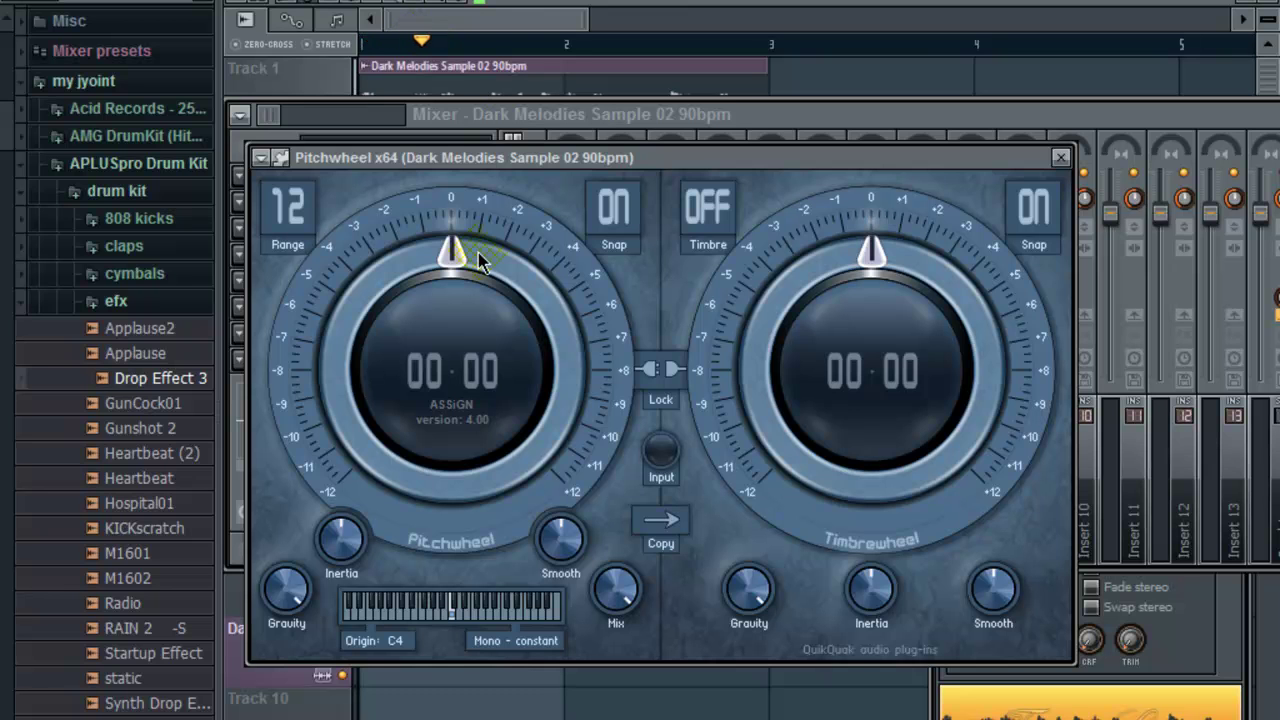
left_click(1110, 118)
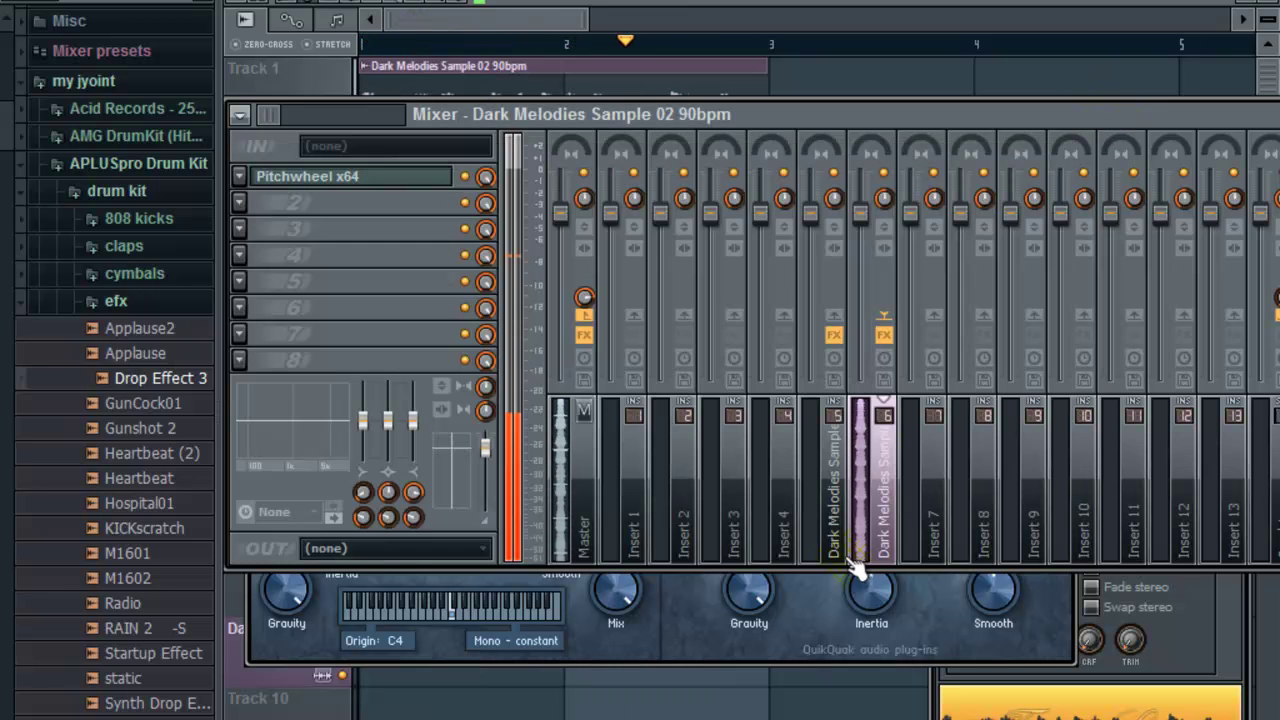
left_click(774, 651)
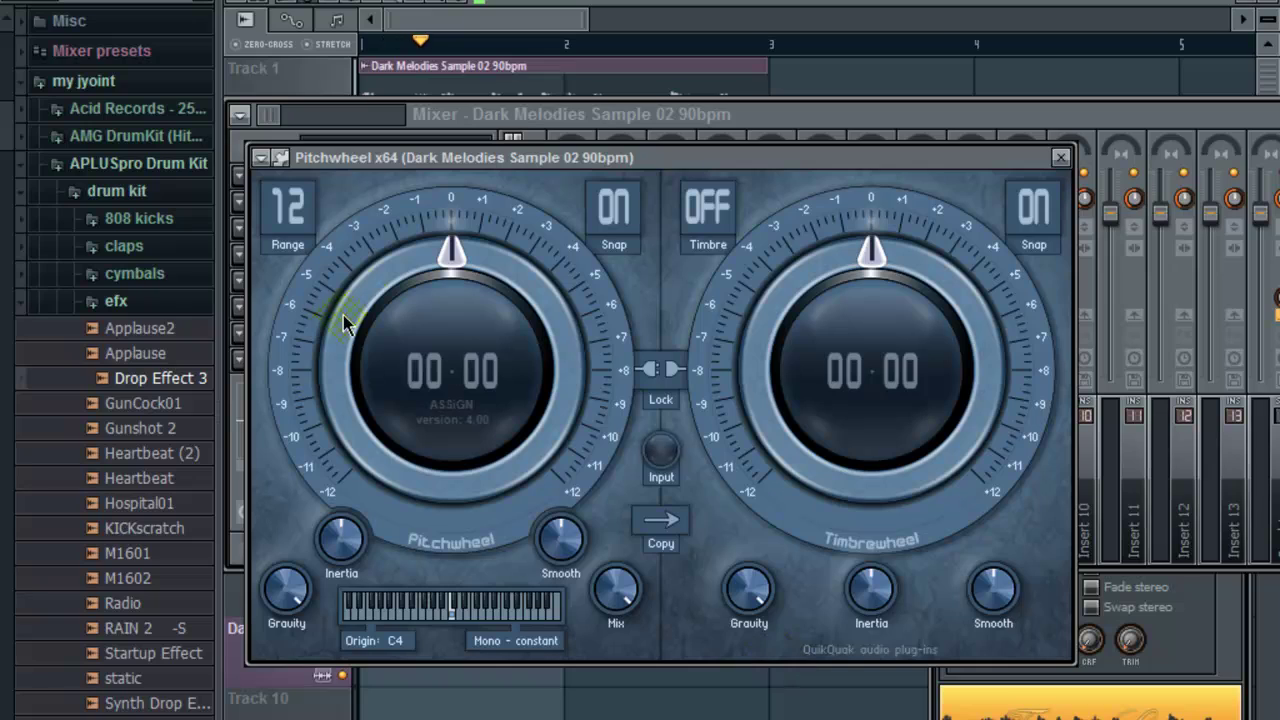
left_click_drag(383, 297, 381, 346)
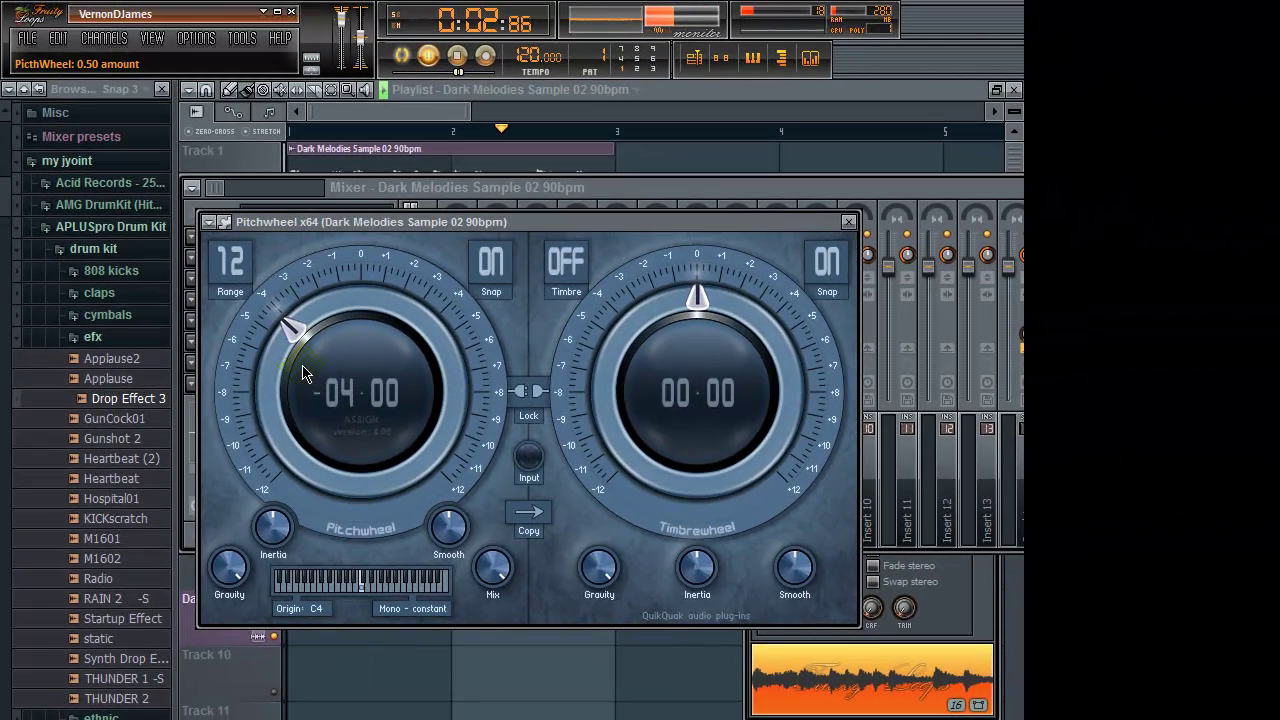
left_click_drag(305, 374, 305, 377)
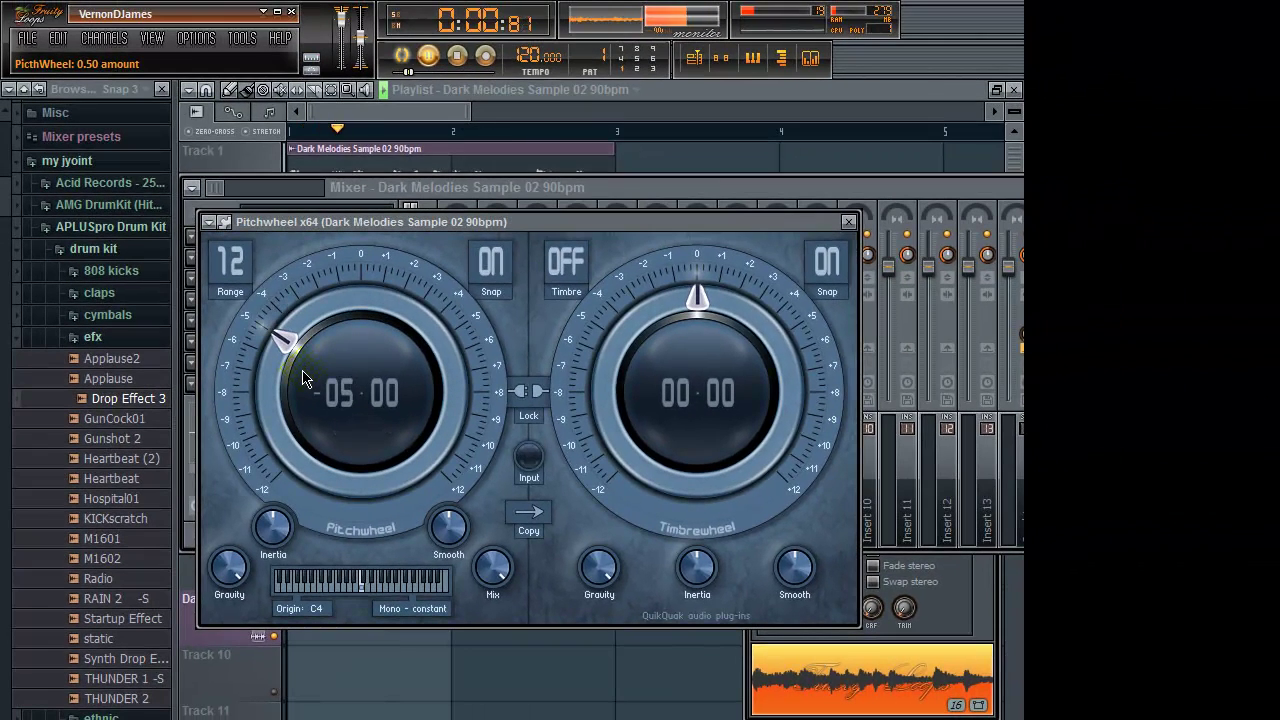
Raise the Pitchwheel pitch to +5 semitones, stop playback and close the plug-in window.
left_click_drag(294, 343, 331, 316)
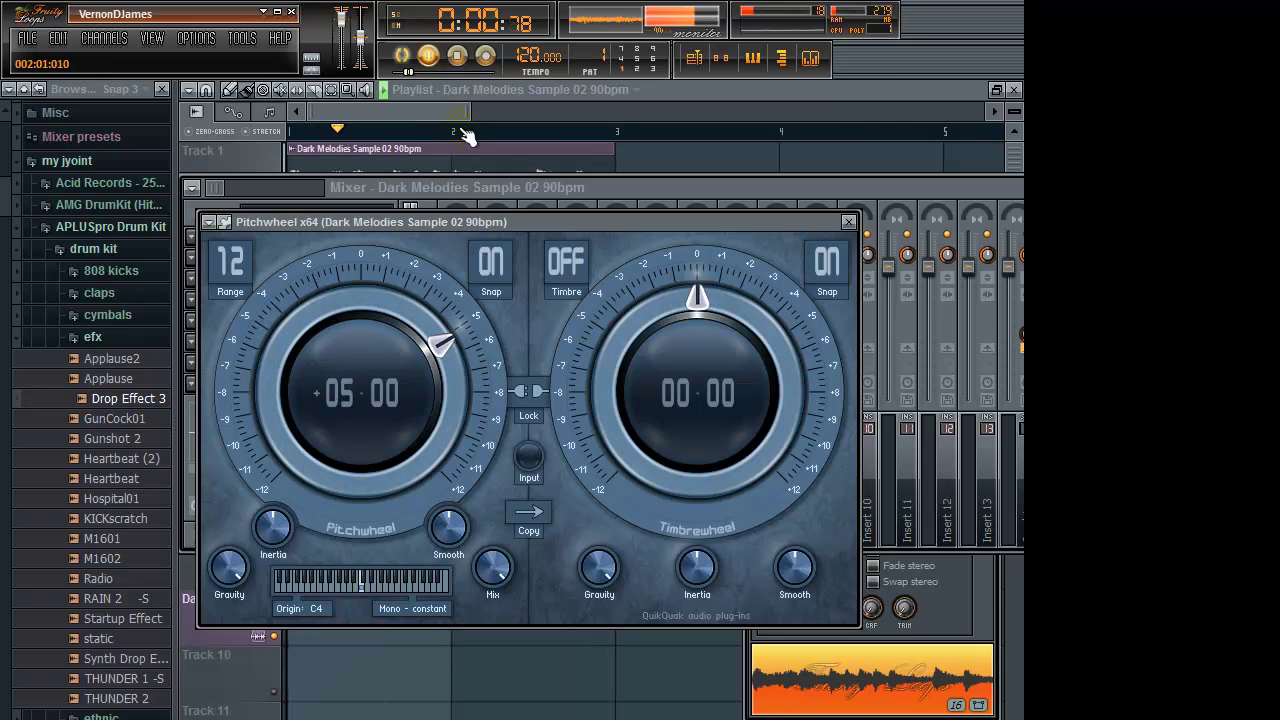
left_click(457, 56)
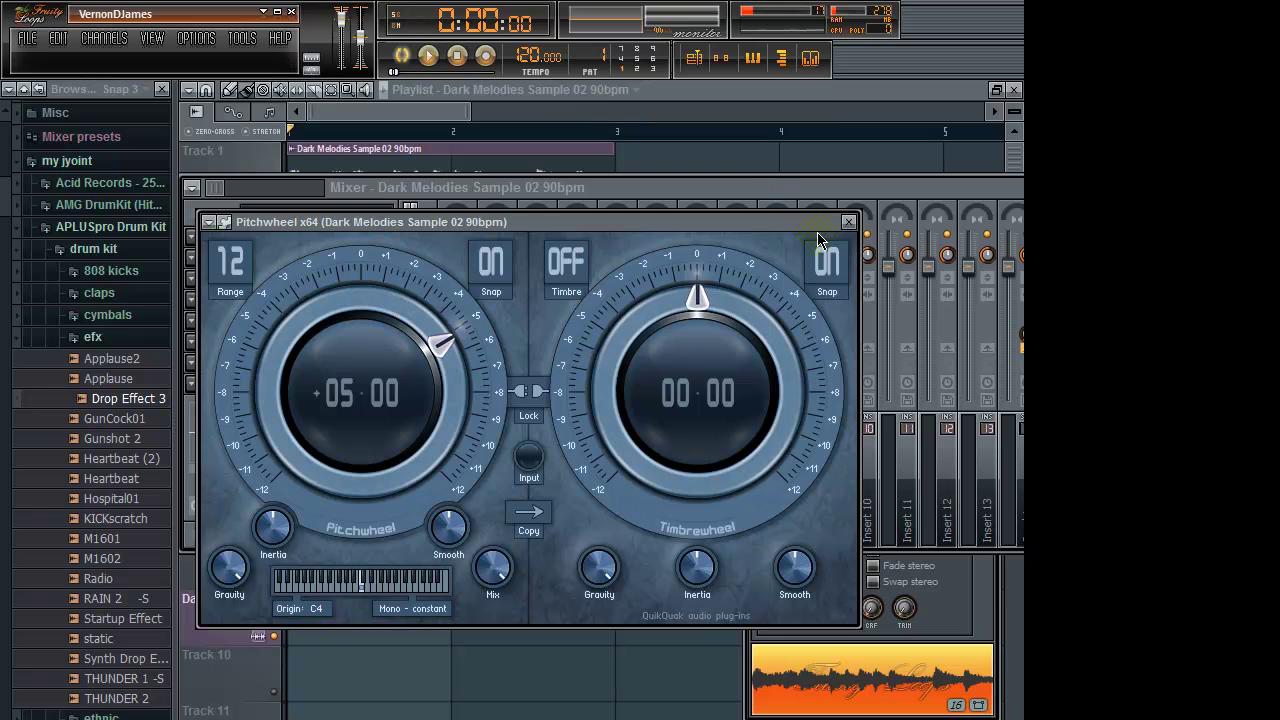
left_click(848, 221)
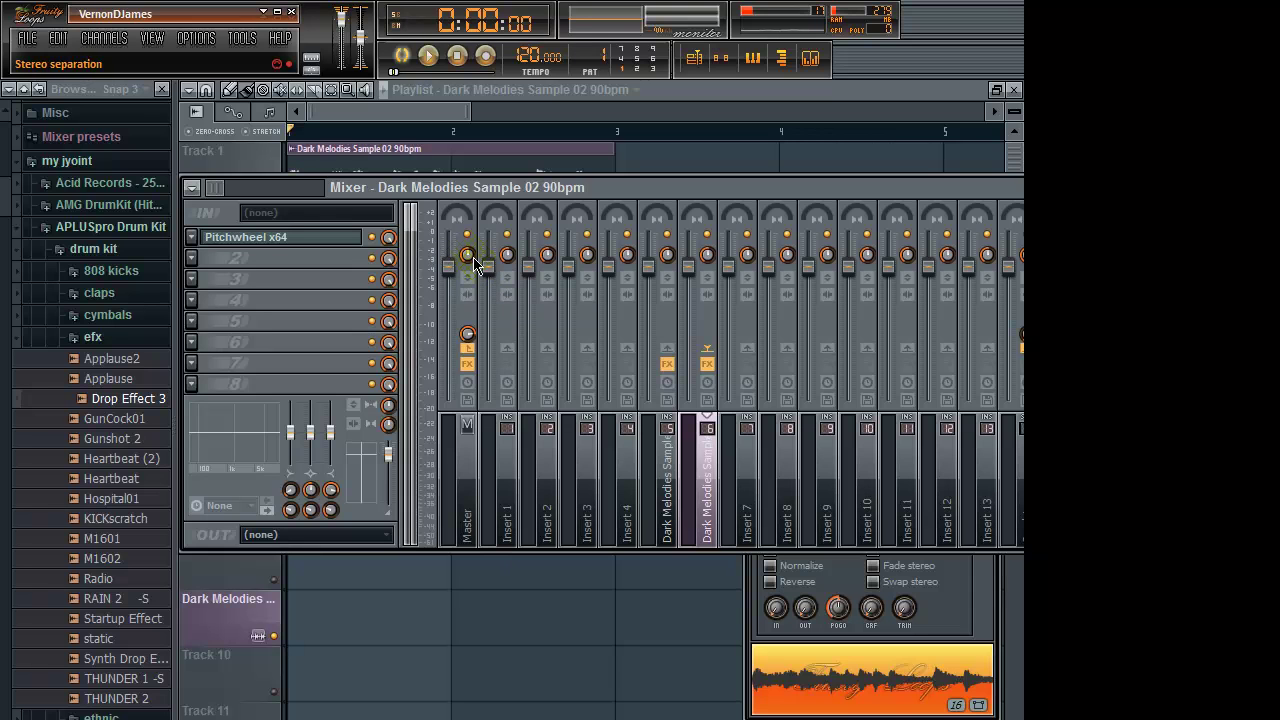
Set the Master track's stereo separation to about 33% separated and adjust the separation of mixer track 6 during playback.
left_click(447, 500)
left_click_drag(470, 276, 470, 266)
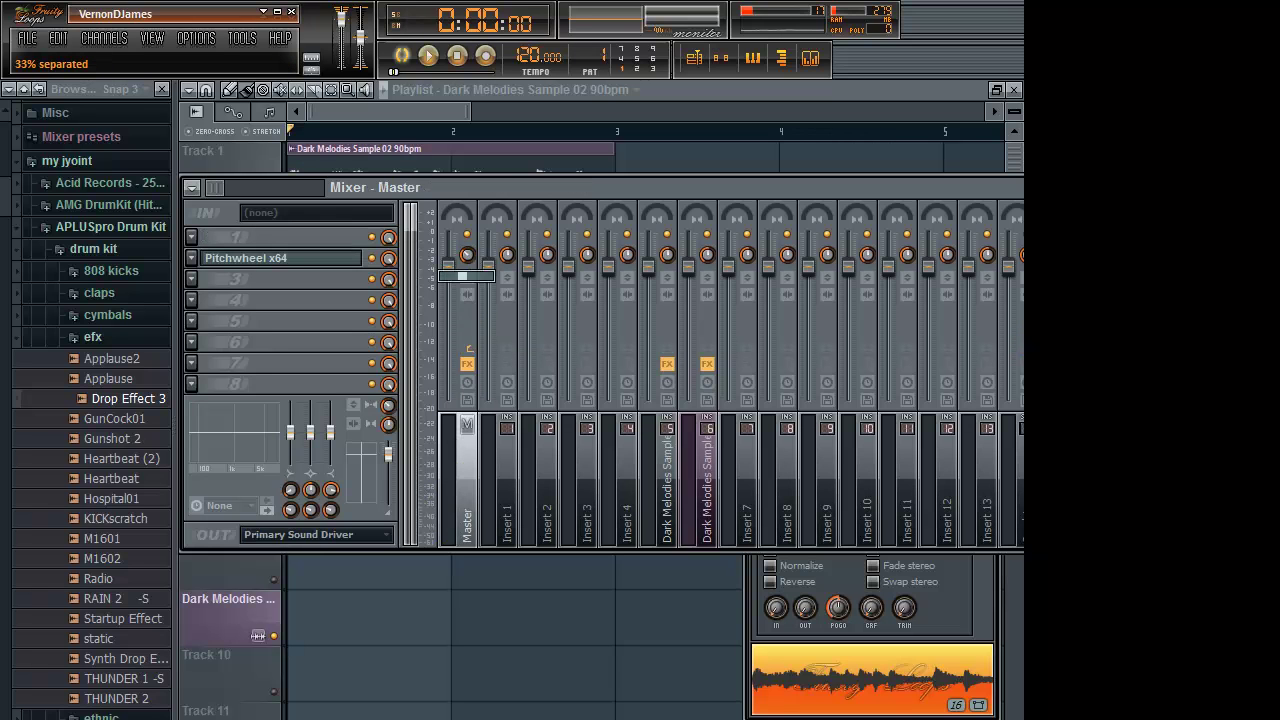
left_click_drag(466, 276, 466, 268)
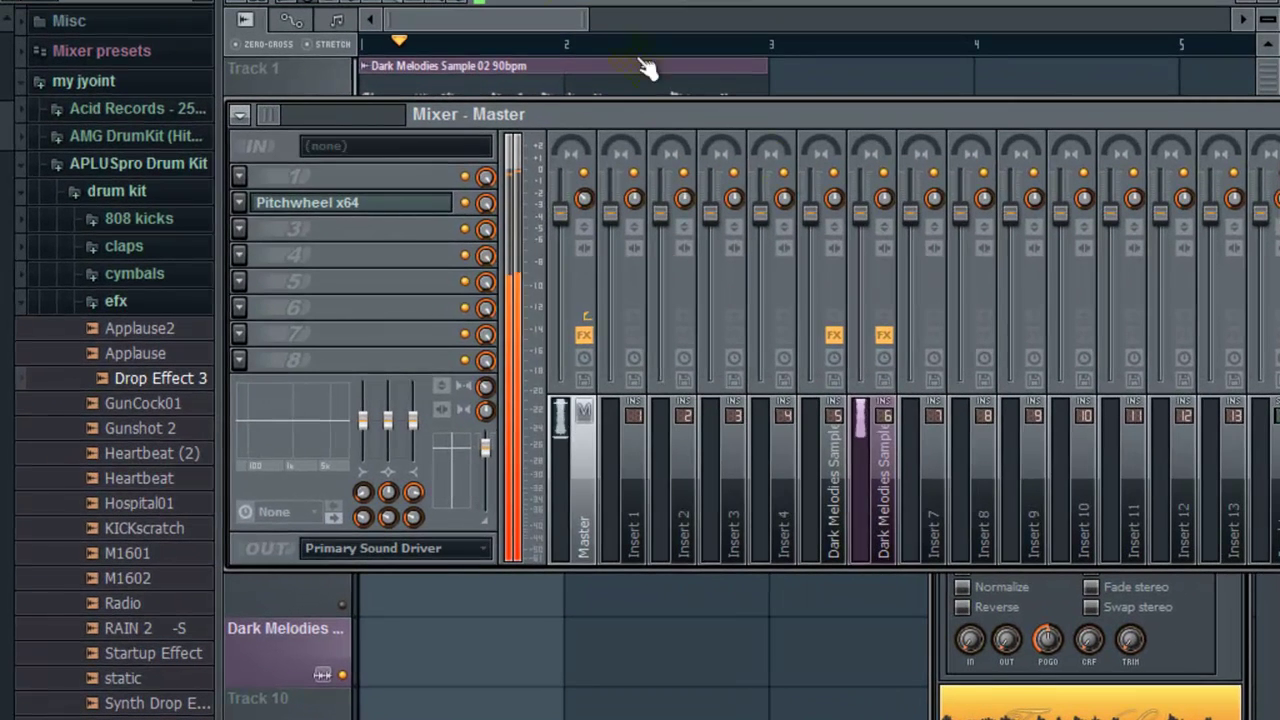
left_click(868, 224)
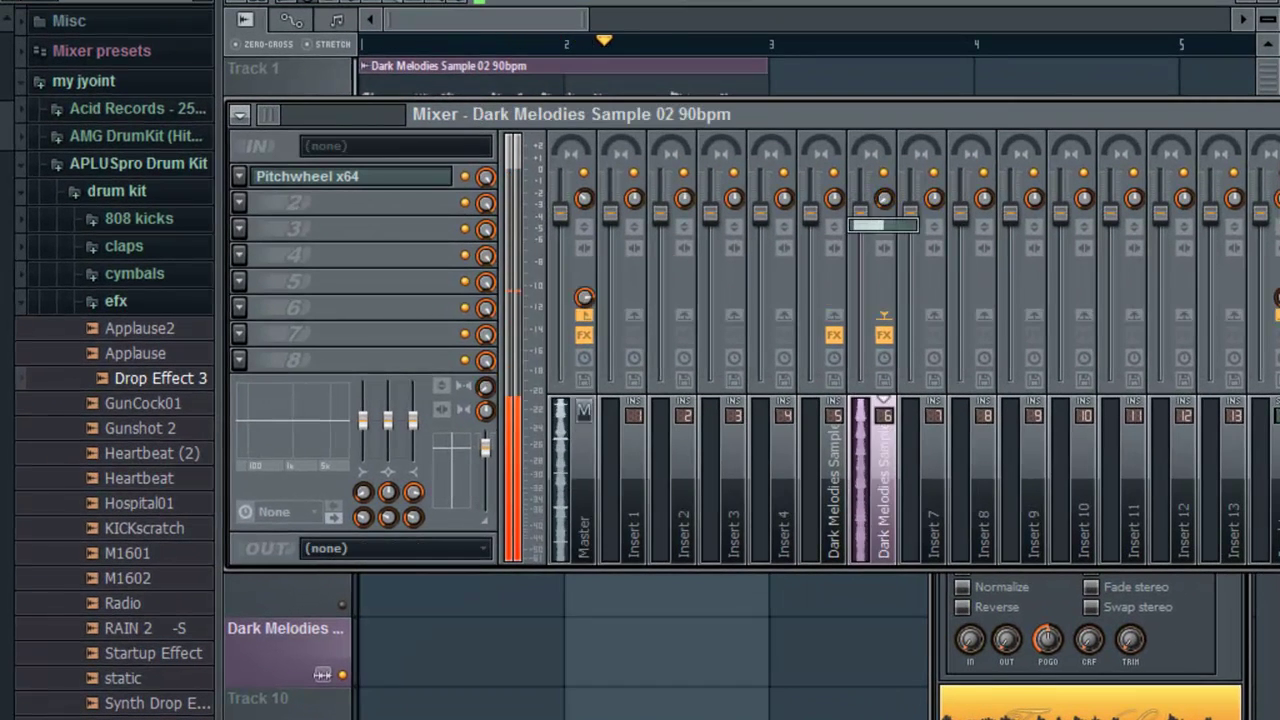